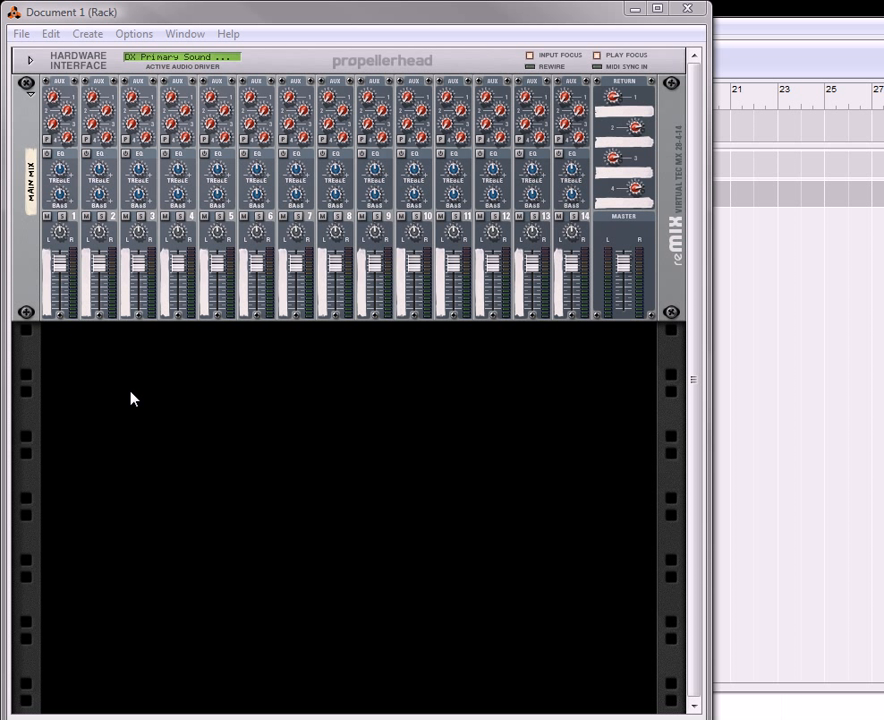
- Create a Combinator in the rack and add a Mixer 14:2 inside it
left_click(87, 34)
left_click(100, 99)
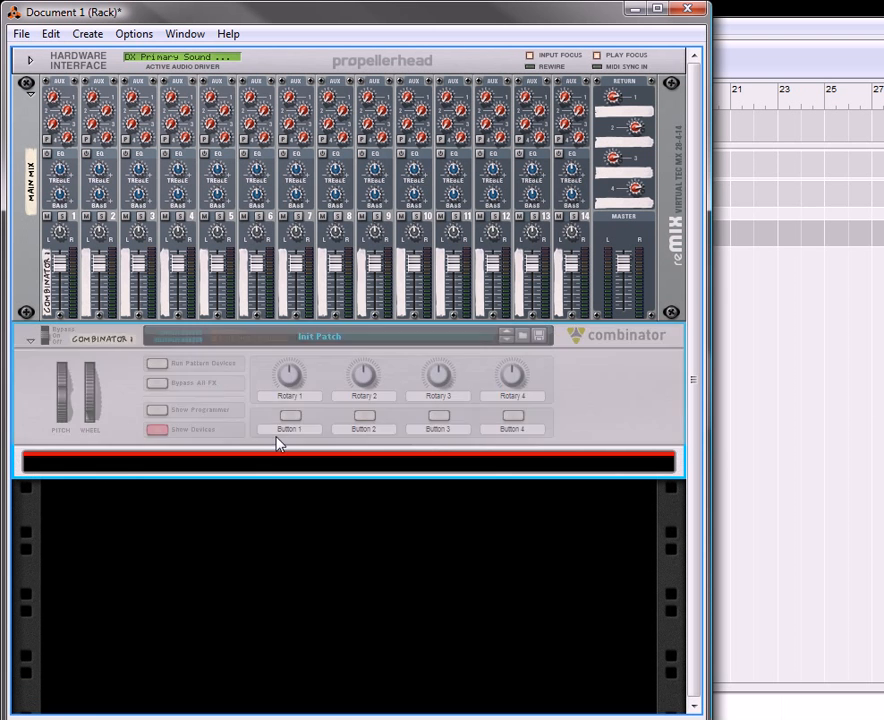
left_click(88, 36)
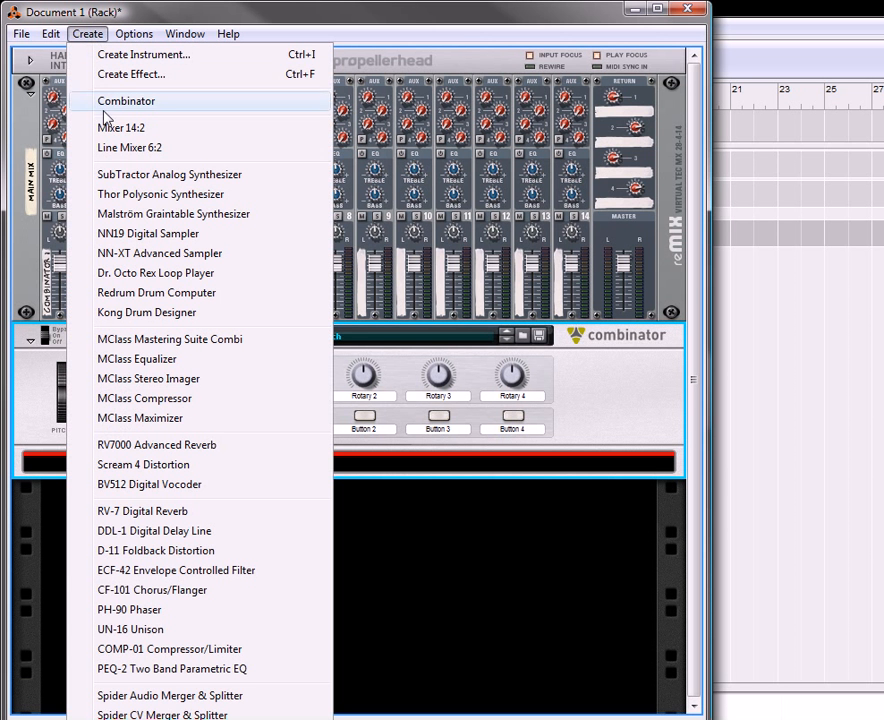
left_click(130, 127)
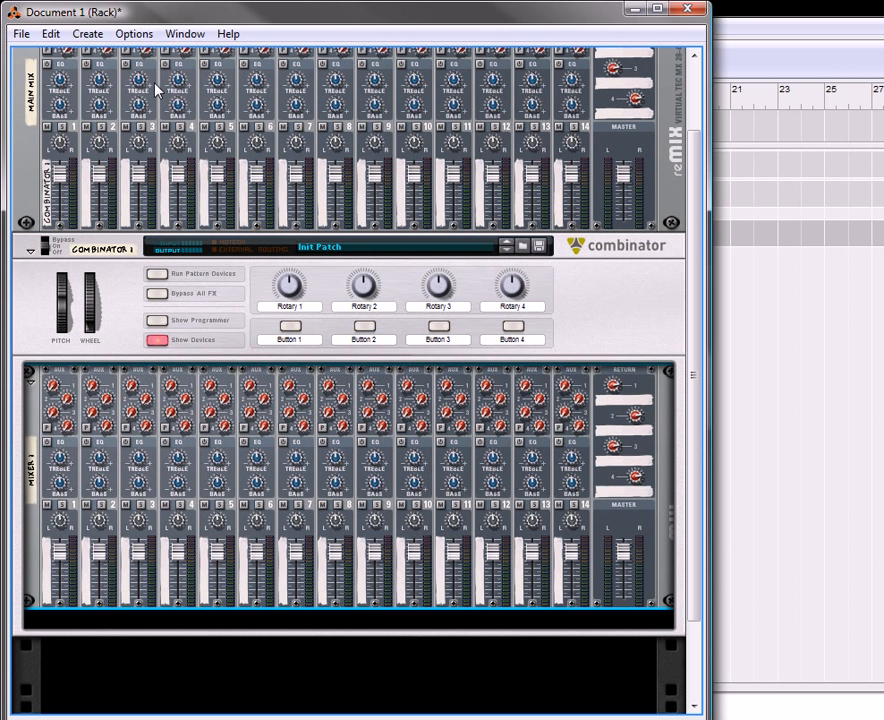
- Add a Kong Drum Designer inside the Combinator, below the mixer
left_click(104, 40)
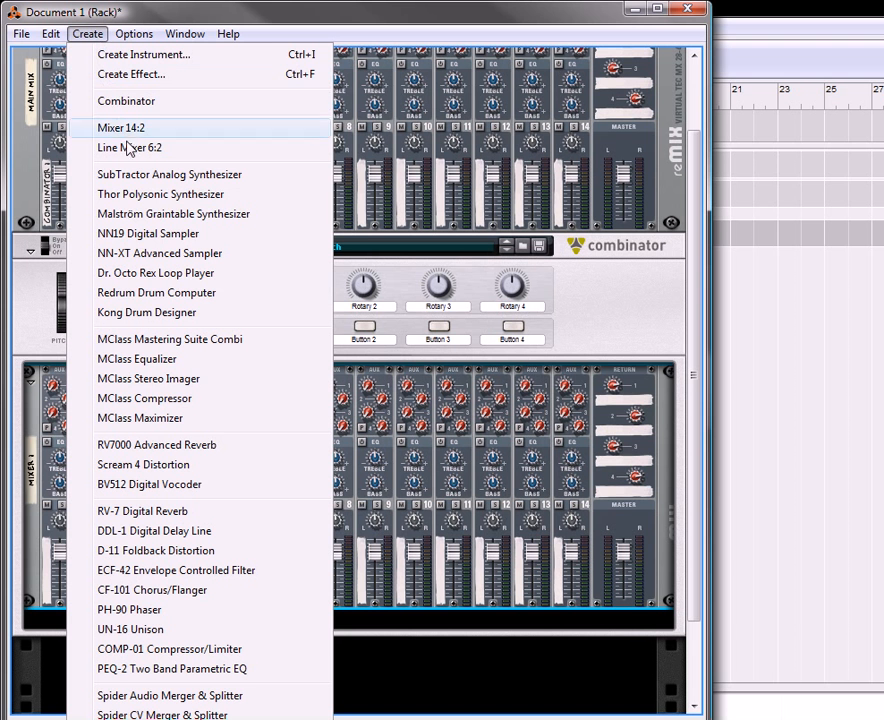
left_click(143, 312)
scroll(188, 420, "down", 6)
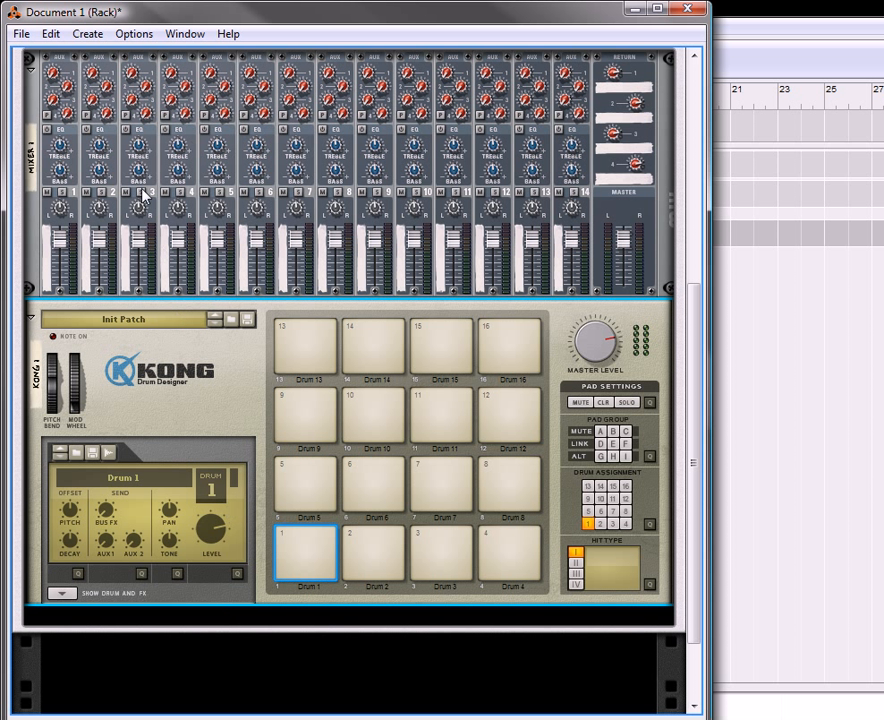
- Add a Thor Polysonic Synthesizer below Kong and load the True Thor Init Patch.thor patch into it
left_click(88, 34)
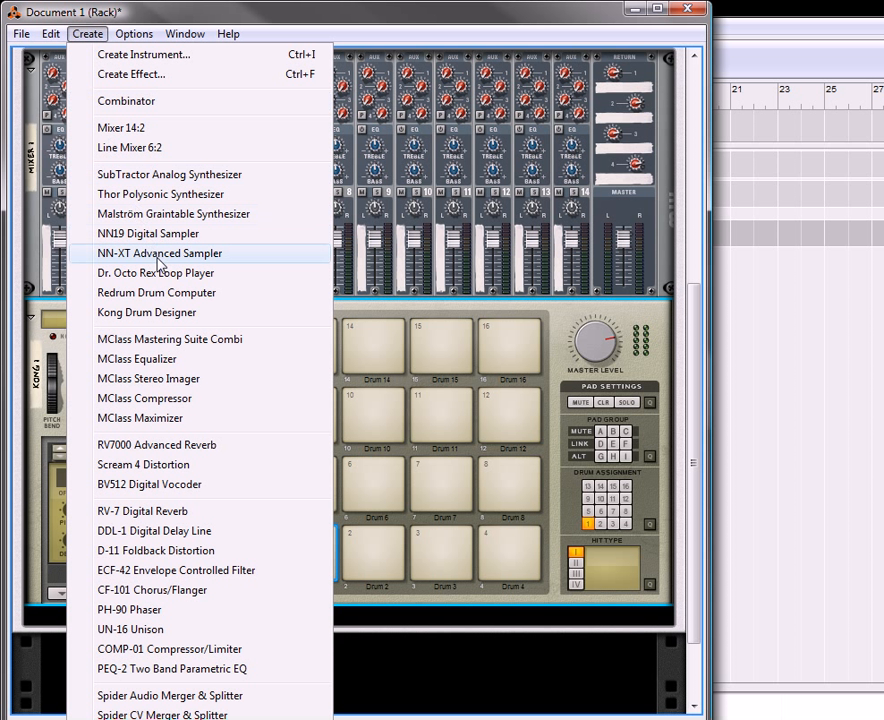
left_click(155, 196)
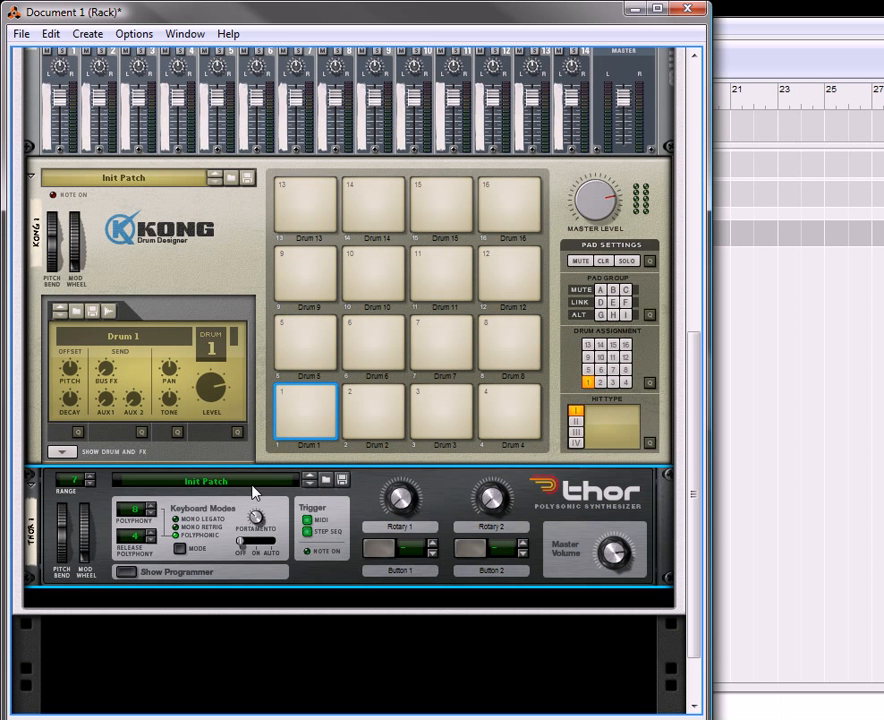
left_click(255, 490)
left_click(320, 492)
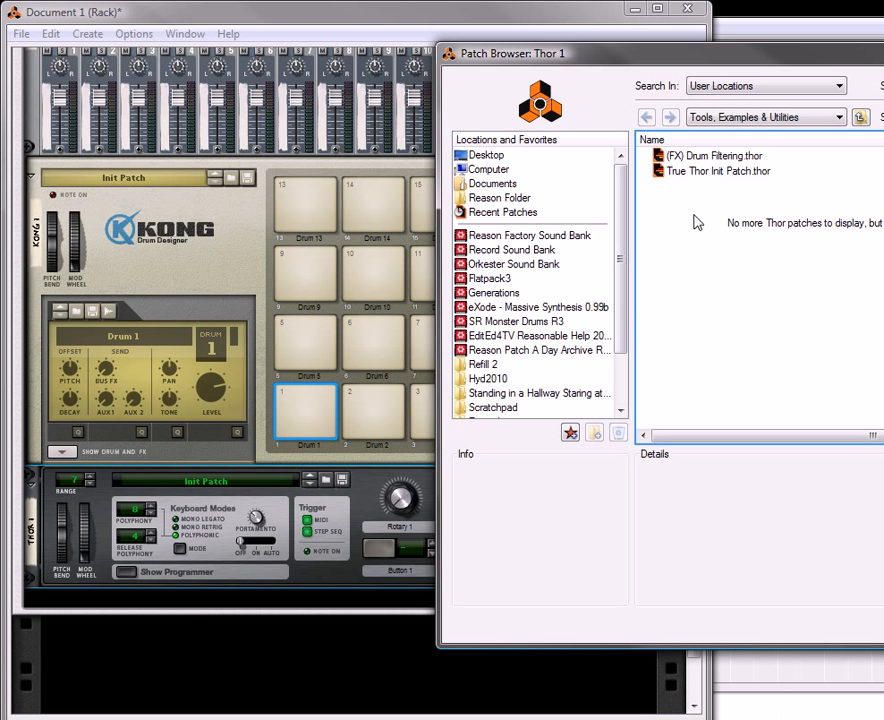
left_click(722, 171)
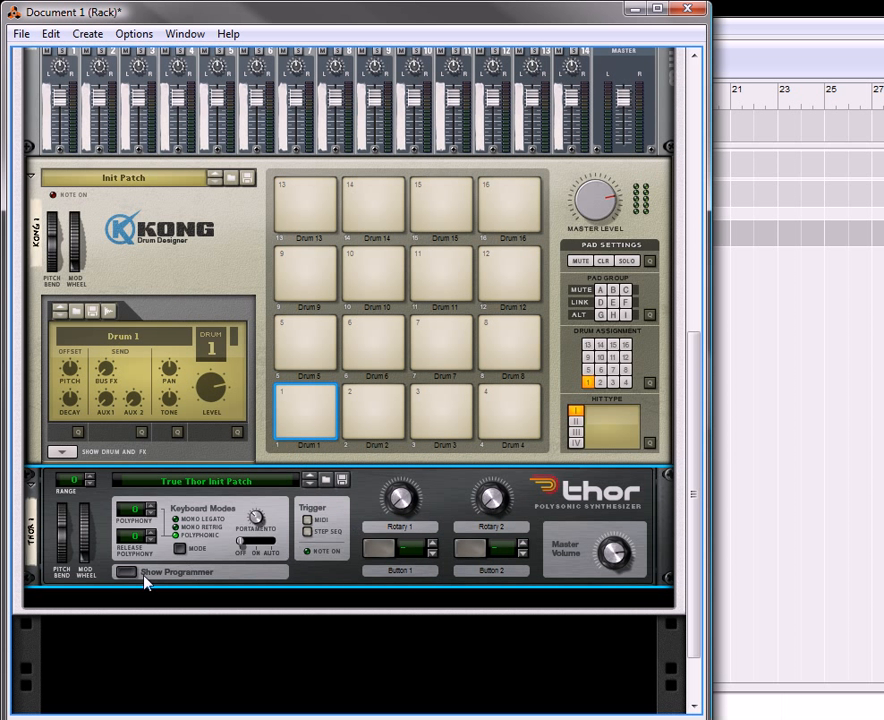
- Show Thor's programmer with the Step Seq trigger enabled and switch off sequencer steps 2 to 16
left_click(124, 574)
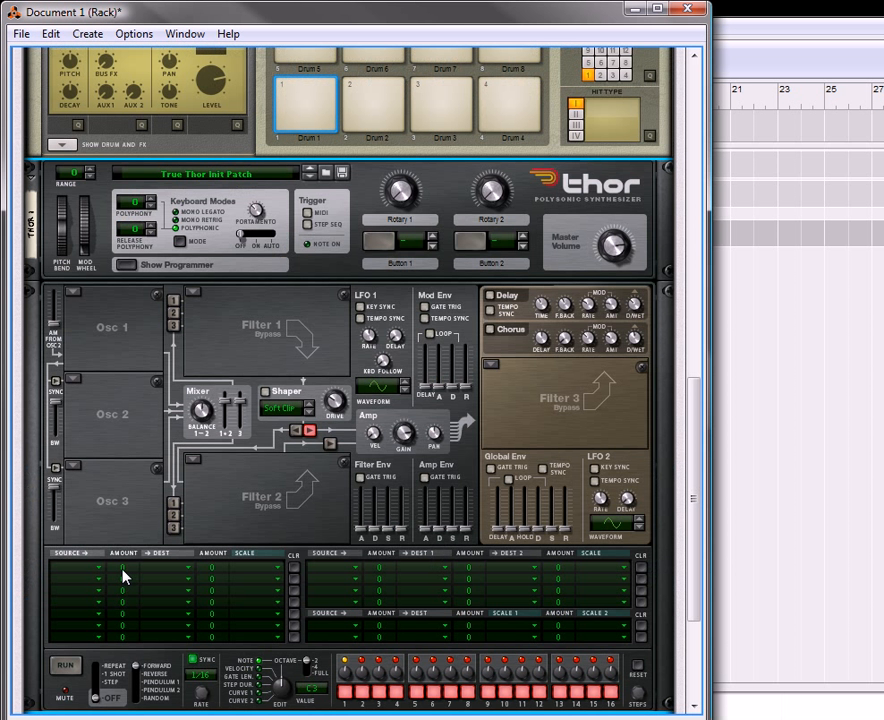
left_click(309, 225)
scroll(217, 300, "down", 3)
left_click_drag(360, 533, 538, 540)
left_click_drag(602, 530, 609, 535)
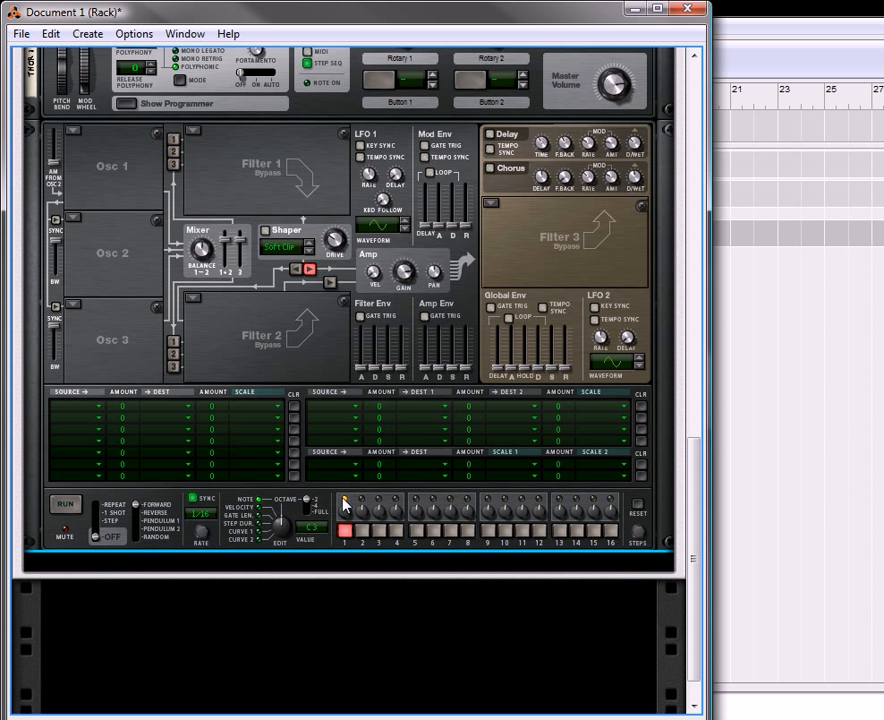
- Set the note of Thor's sequencer step 1 to C2 and the sequencer's run mode to Step
mouse_move(344, 514)
left_mouse_down()
mouse_move(357, 606)
mouse_move(346, 530)
left_mouse_up()
left_click_drag(98, 541, 100, 530)
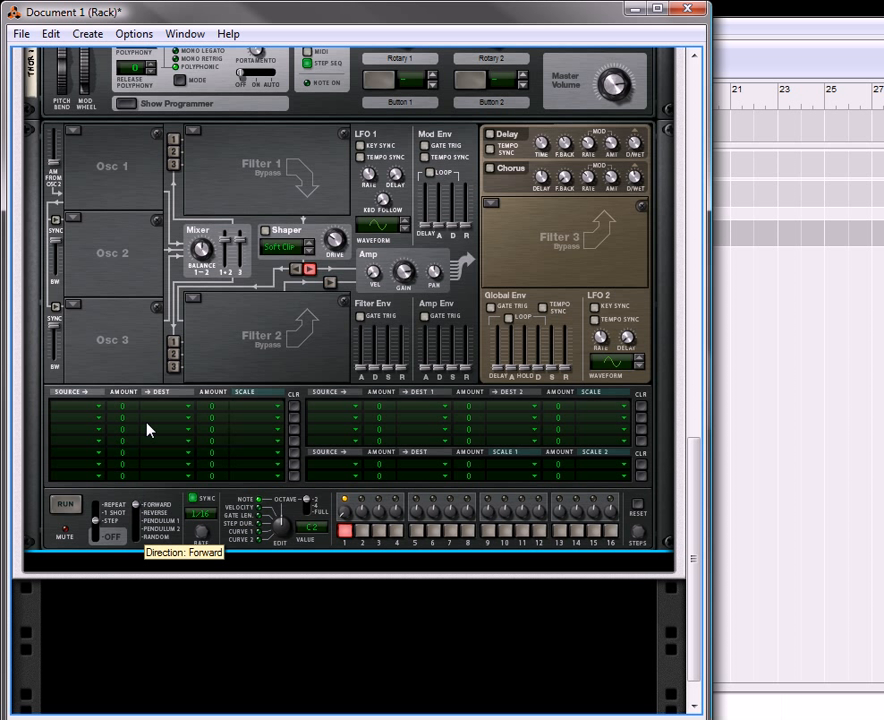
- Duplicate the Thor synthesizer and set the note of the copy's sequencer step 1 to C4
scroll(126, 309, "up", 3)
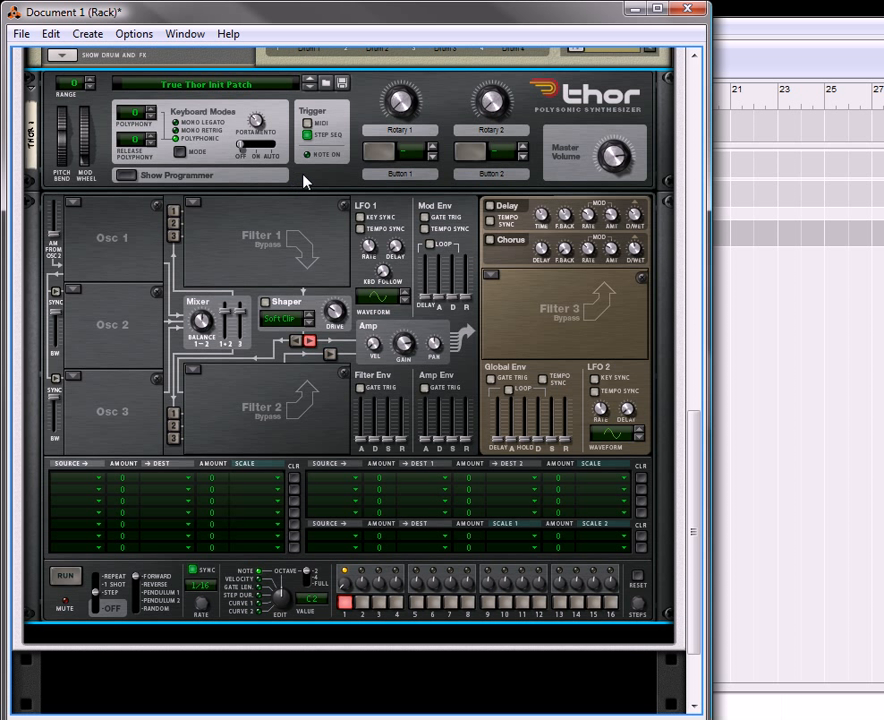
right_click(304, 178)
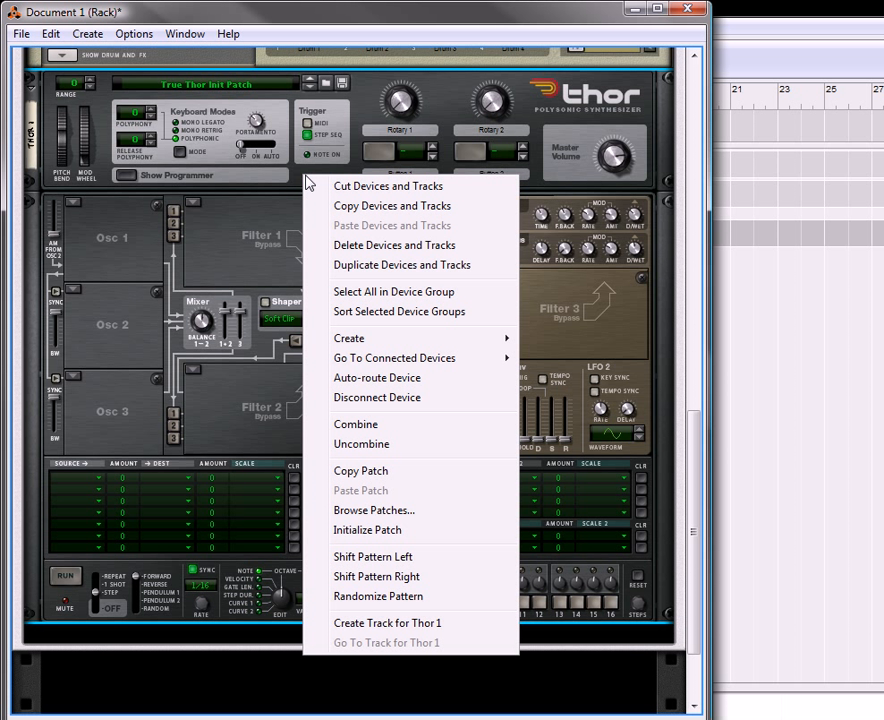
left_click(372, 265)
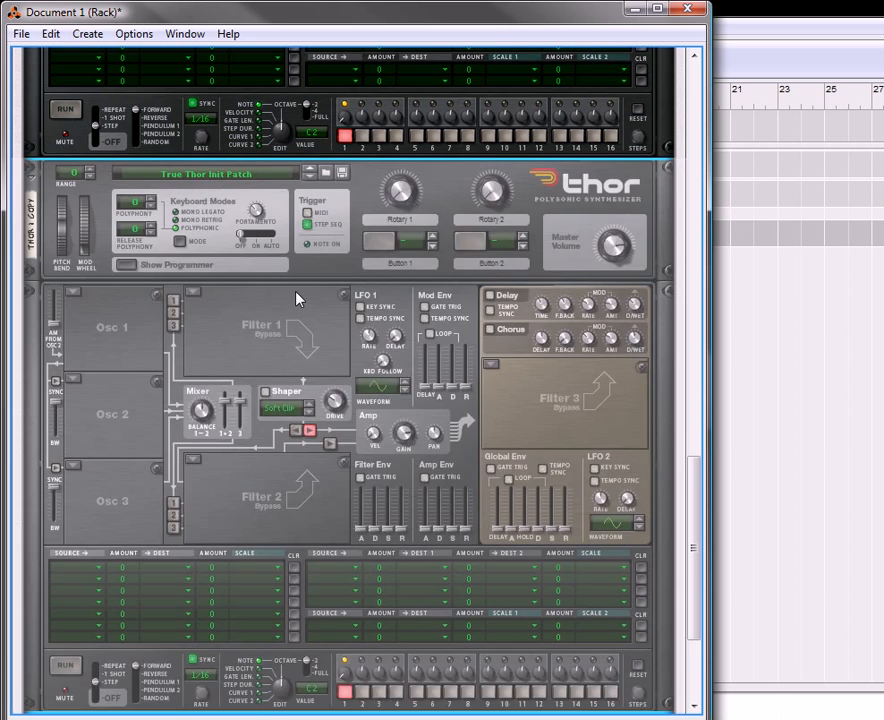
scroll(296, 296, "down", 3)
left_click_drag(345, 608, 335, 453)
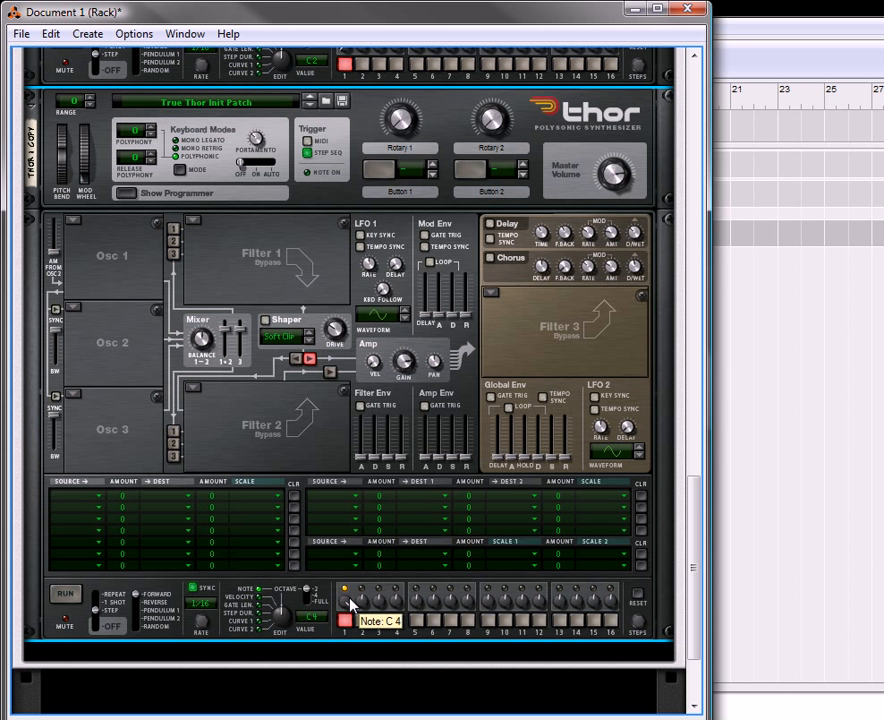
scroll(224, 416, "up", 3)
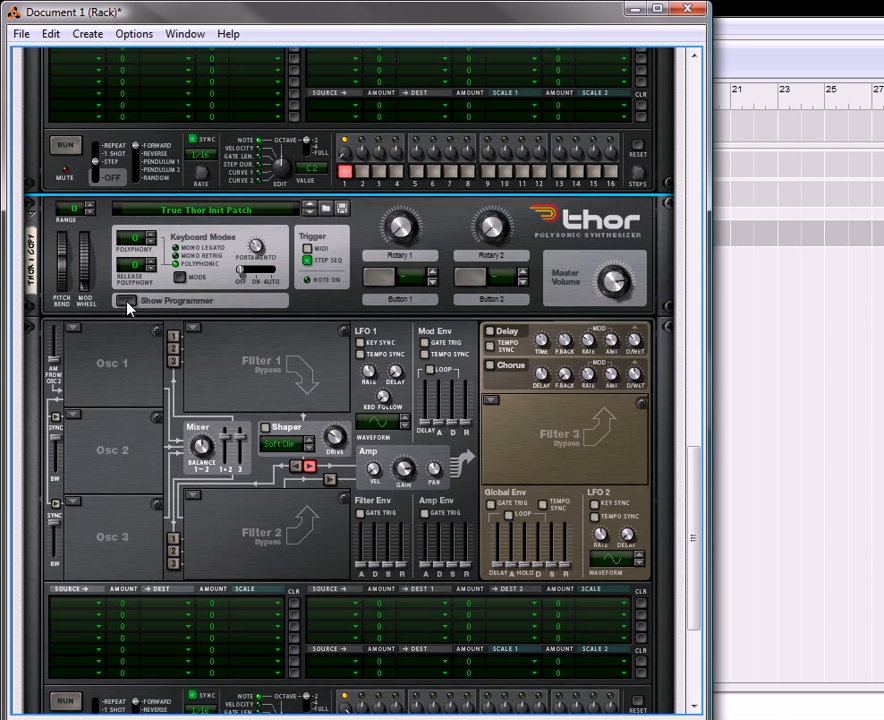
left_click(127, 303)
left_click(130, 541)
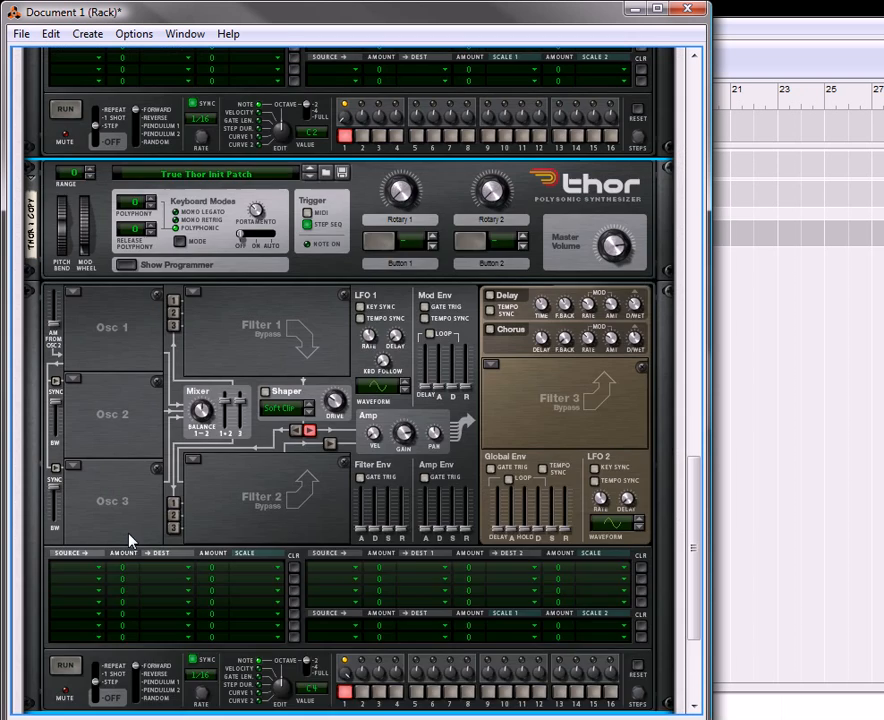
- Rename Kong's pad 15 as Oct Up and pad 16 as Oct Down
scroll(148, 365, "up", 10)
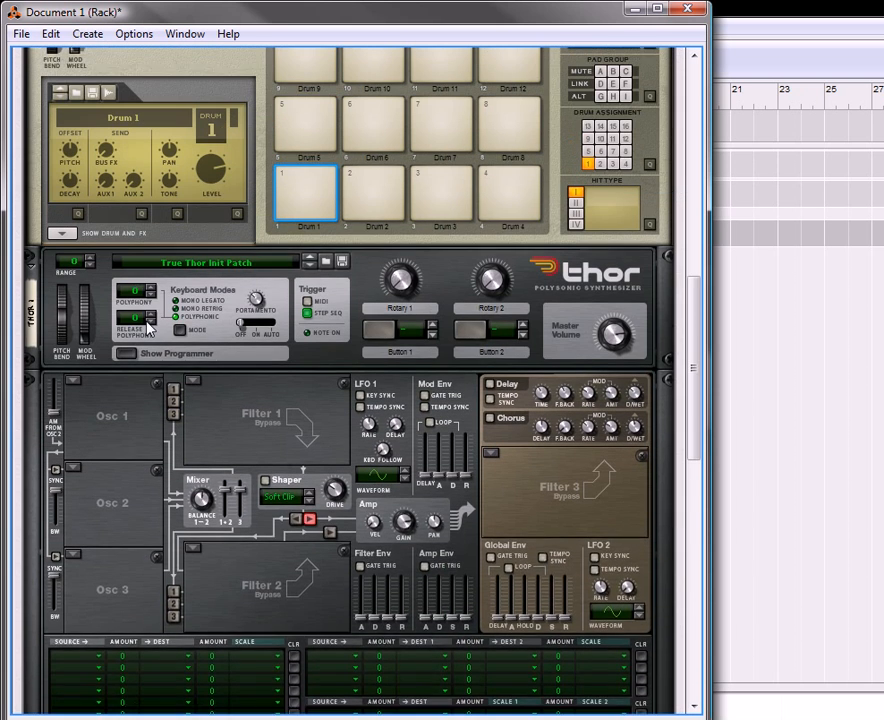
scroll(148, 327, "up", 5)
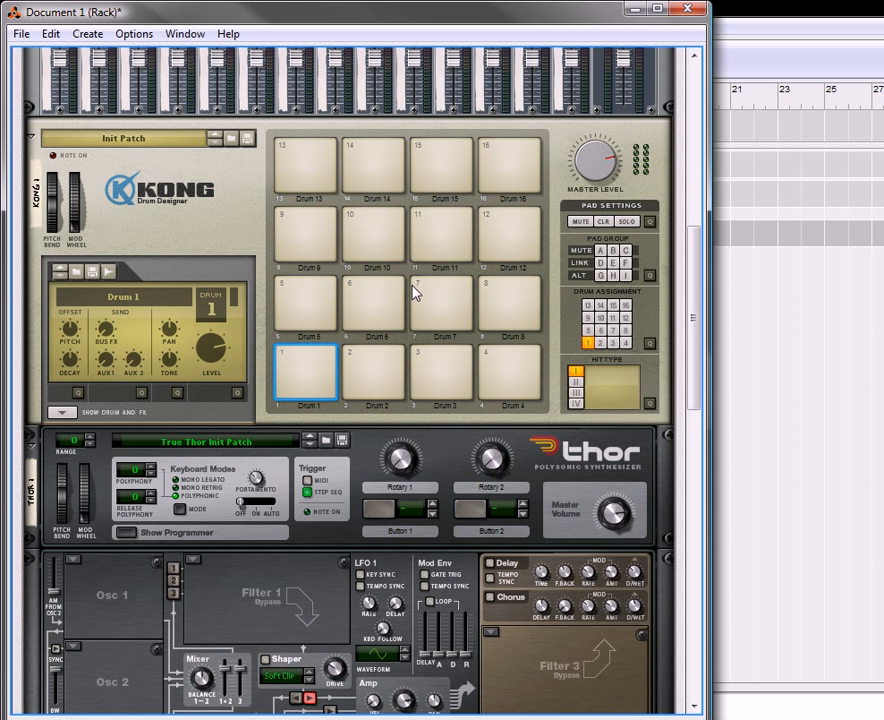
double_click(448, 199)
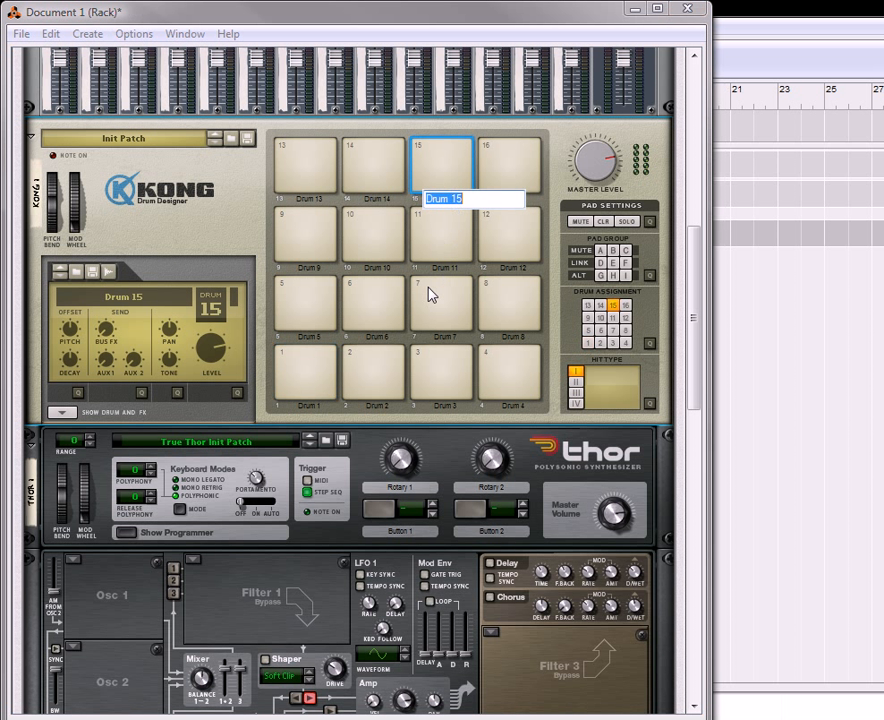
type("Oct Up")
left_click(510, 199)
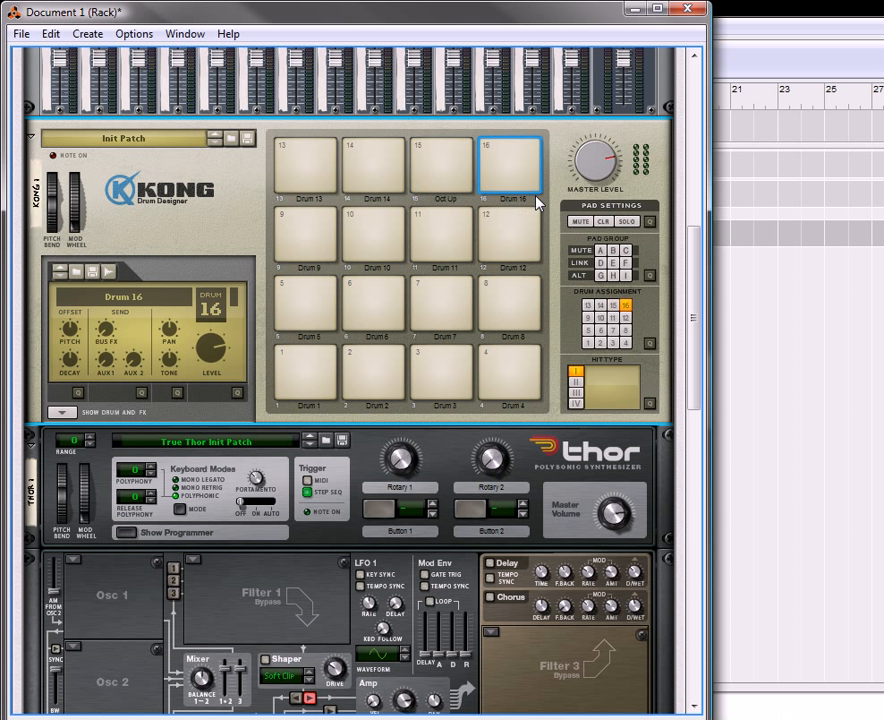
double_click(510, 200)
type("Oc")
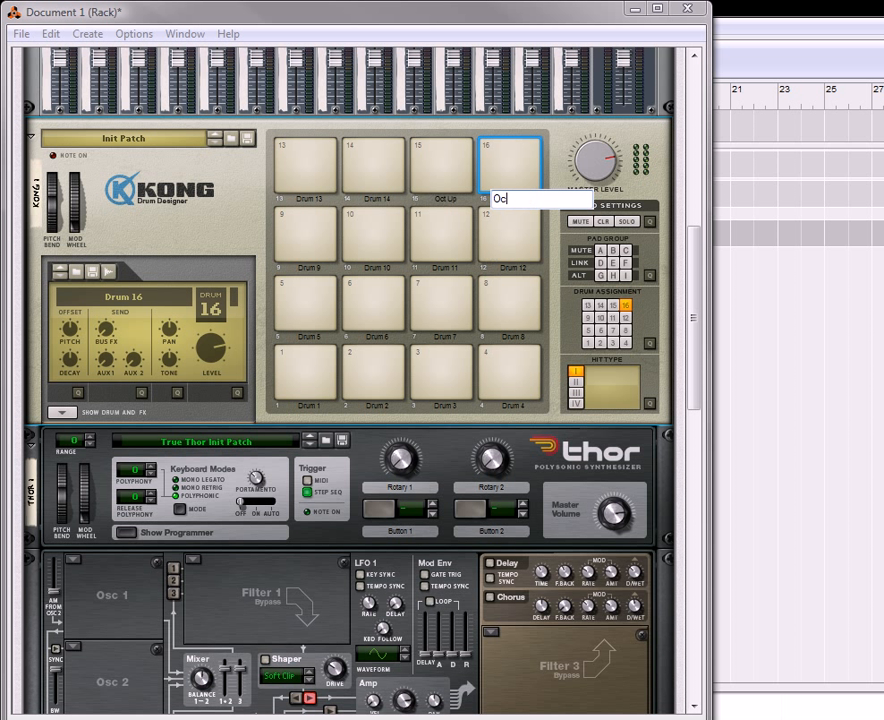
type("t Down")
left_click(197, 224)
- Add an NN-XT Advanced Sampler inside the Combinator, below the second Thor
scroll(207, 240, "down", 15)
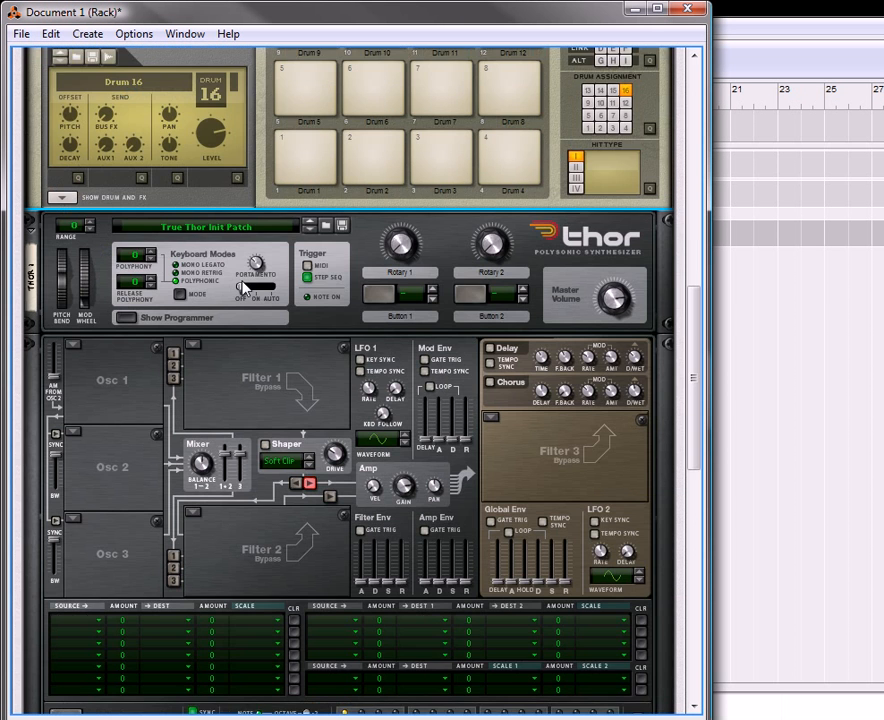
scroll(237, 322, "down", 5)
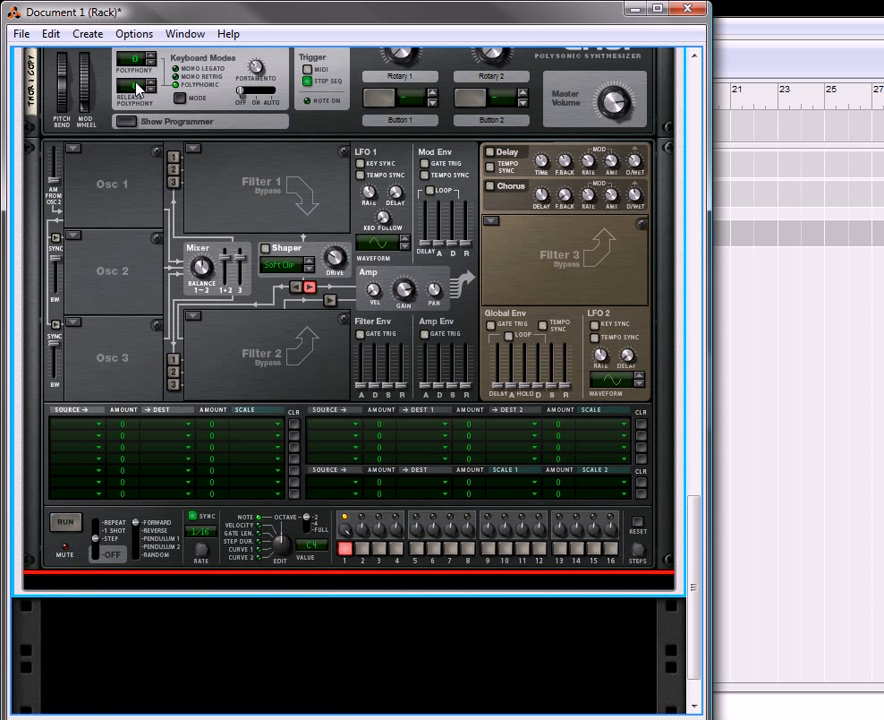
left_click(87, 34)
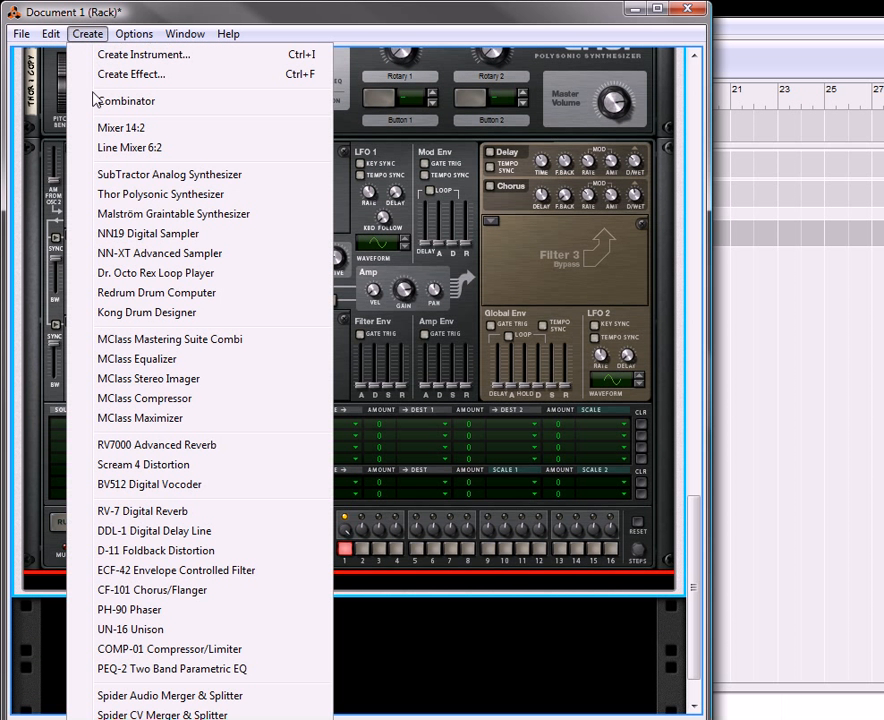
left_click(148, 262)
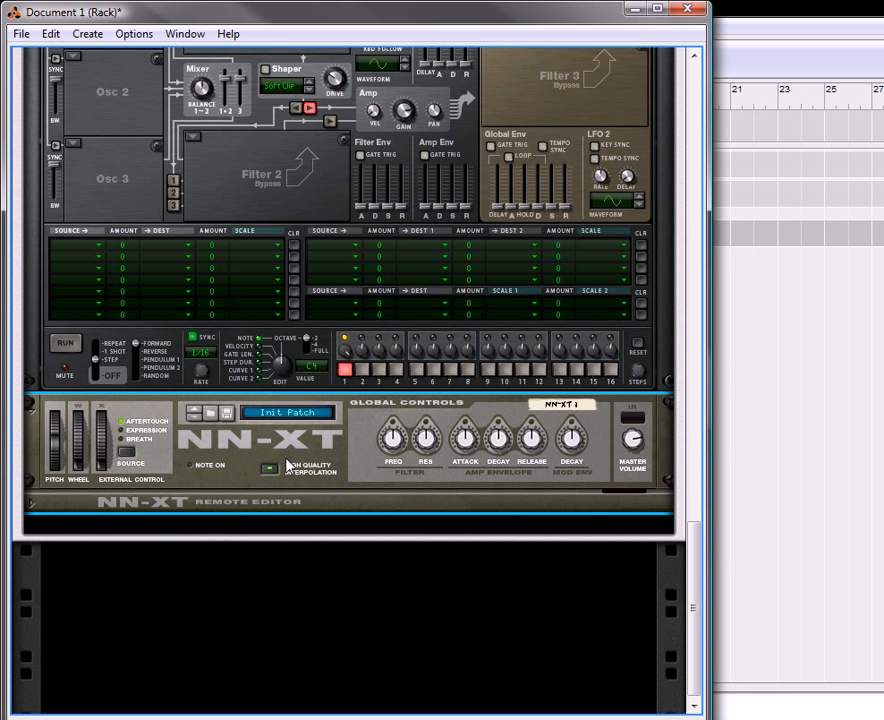
- Load the A Grand Piano.sxt patch from the Piano folder into the NN-XT
left_click(319, 420)
left_click(350, 426)
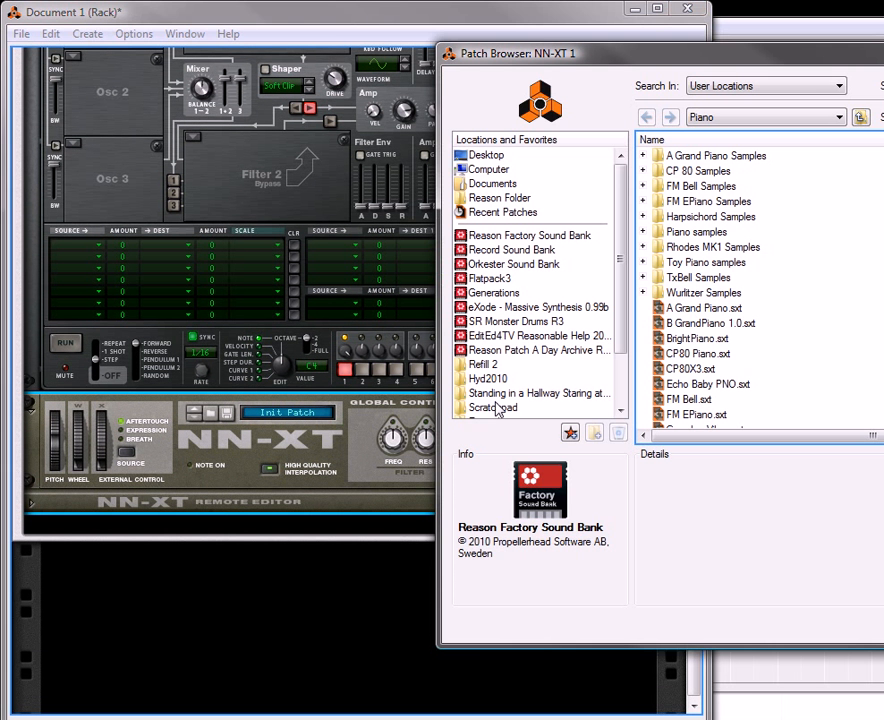
left_click(701, 310)
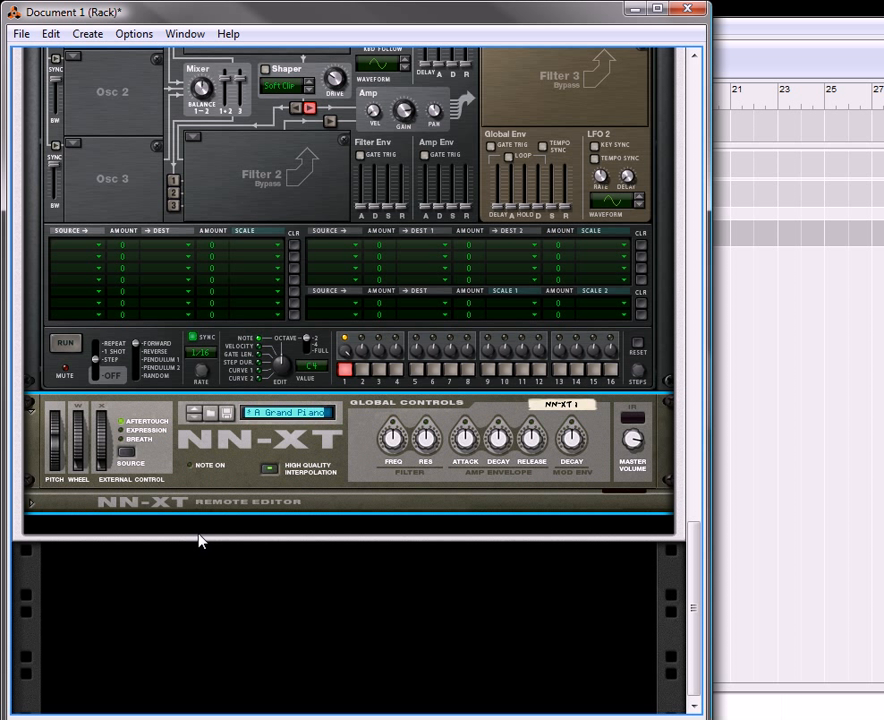
- Unfold the NN-XT's remote editor and examine the sample zones and groups of the piano patch
left_click(32, 504)
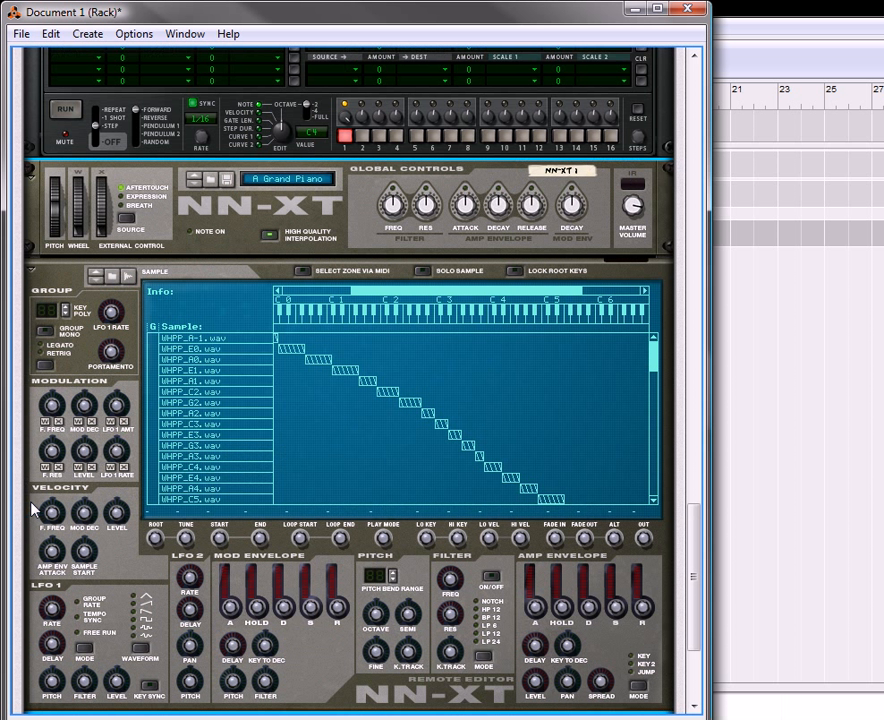
left_click(152, 402)
scroll(178, 425, "down", 2)
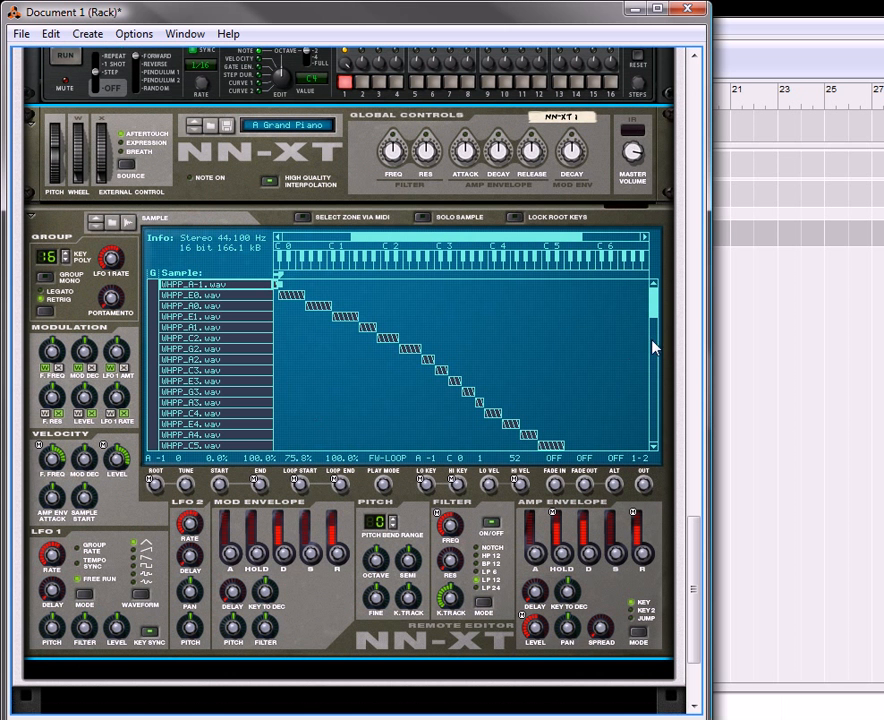
mouse_move(655, 313)
left_mouse_down()
mouse_move(653, 282)
mouse_move(649, 420)
mouse_move(648, 310)
left_mouse_up()
- Load the Wurlitzer.sxt patch into the NN-XT
left_click(300, 124)
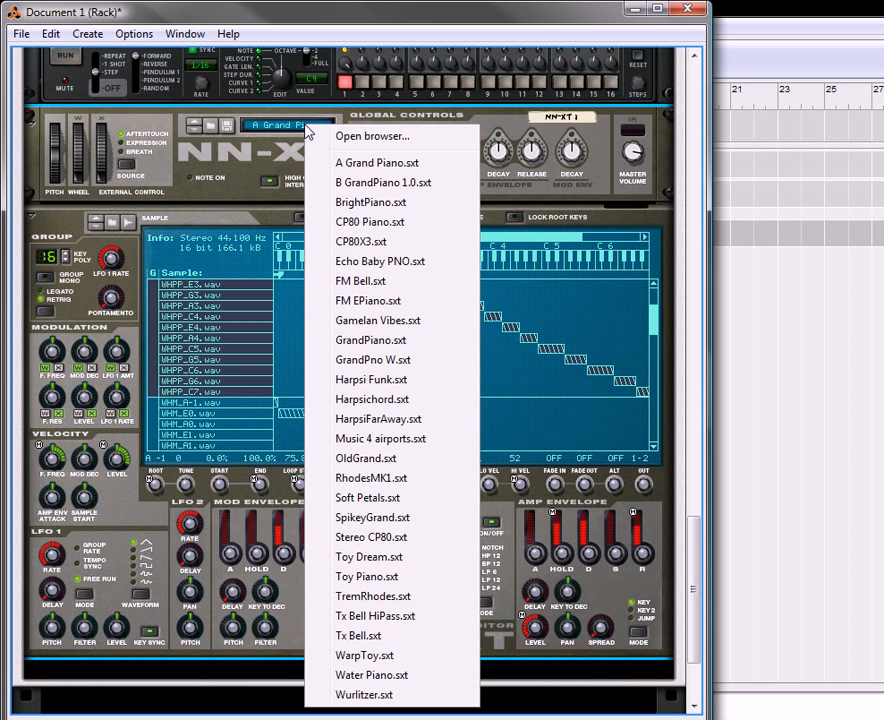
left_click(358, 695)
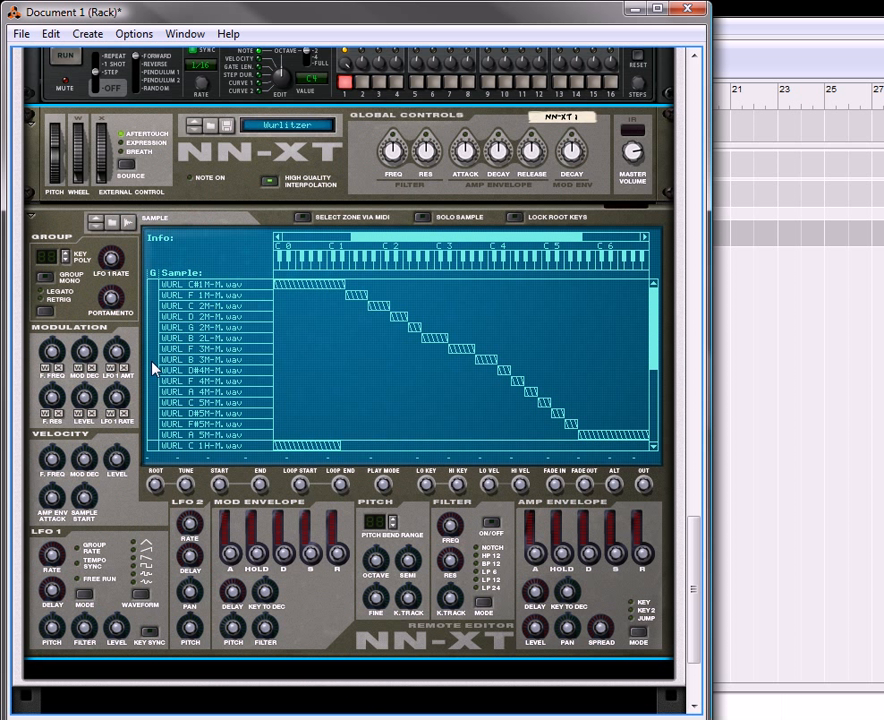
- Select all the Wurlitzer sample zones across the groups in the NN-XT's key map
mouse_move(655, 351)
left_mouse_down()
mouse_move(655, 446)
mouse_move(655, 335)
mouse_move(658, 372)
left_mouse_up()
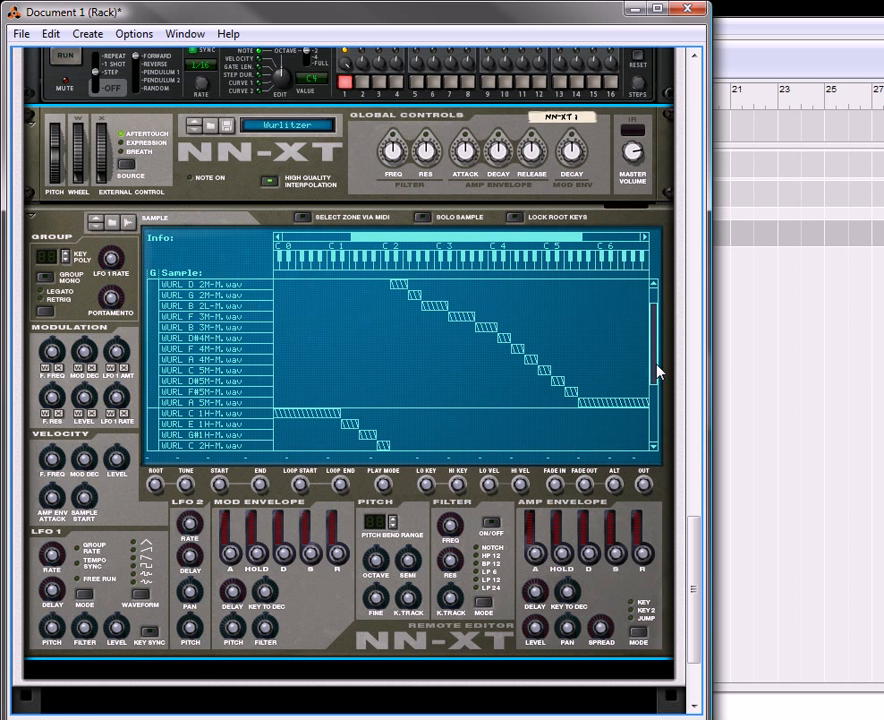
left_click(155, 379)
left_click(155, 432)
left_click(155, 438, "shift")
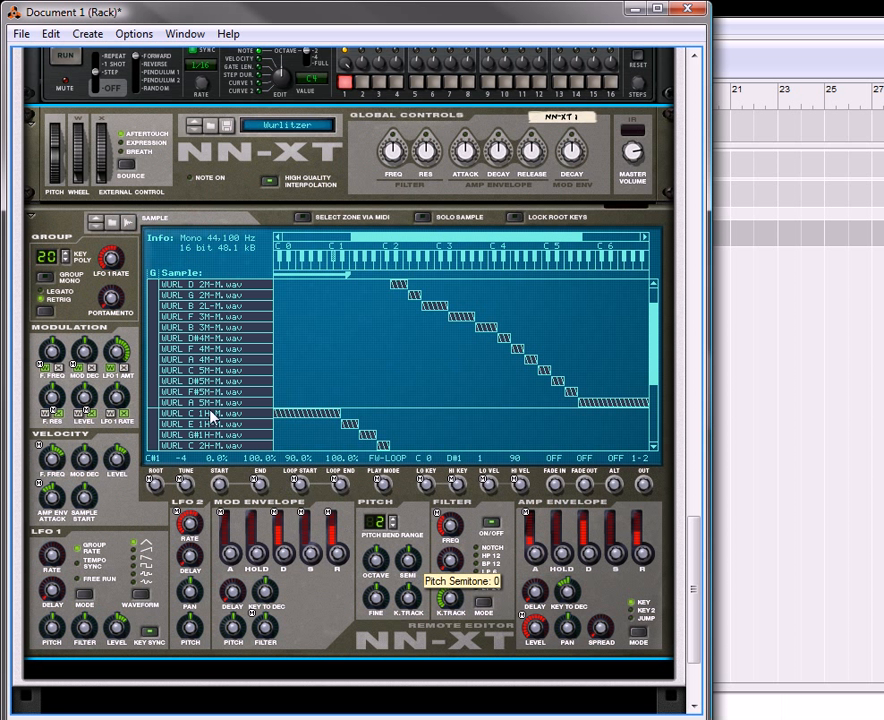
- Fold the NN-XT's remote editor and adjust the OSC Pitch modulation input amount on its rear panel
scroll(162, 256, "up", 4)
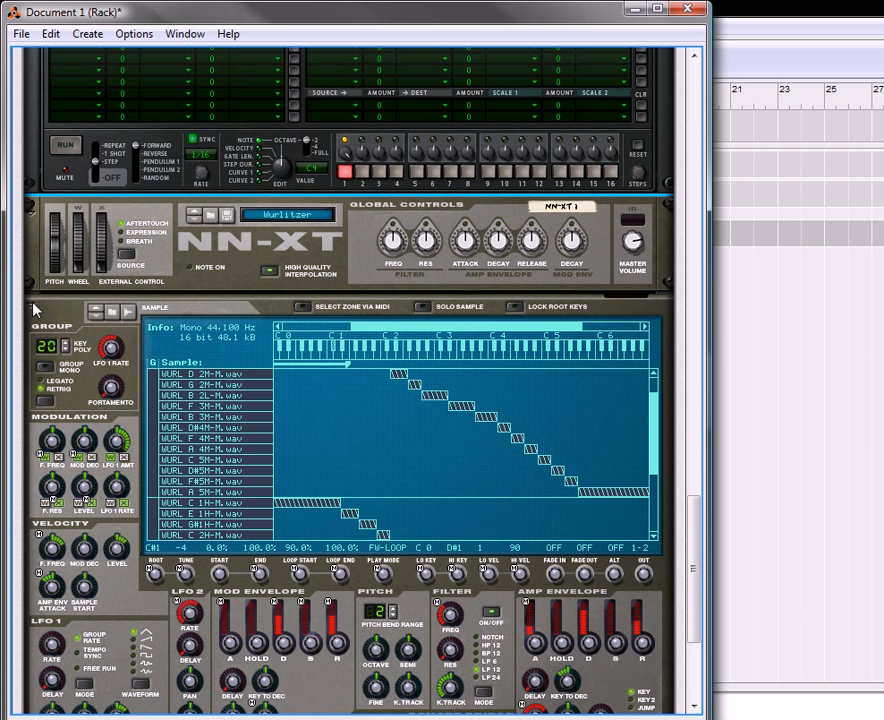
left_click(32, 299)
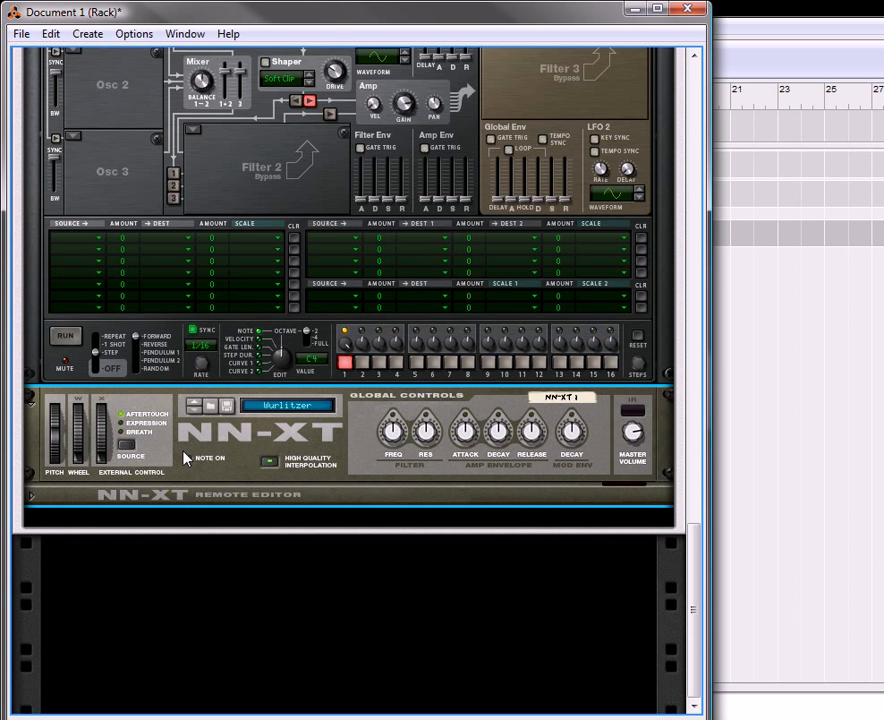
key("Tab")
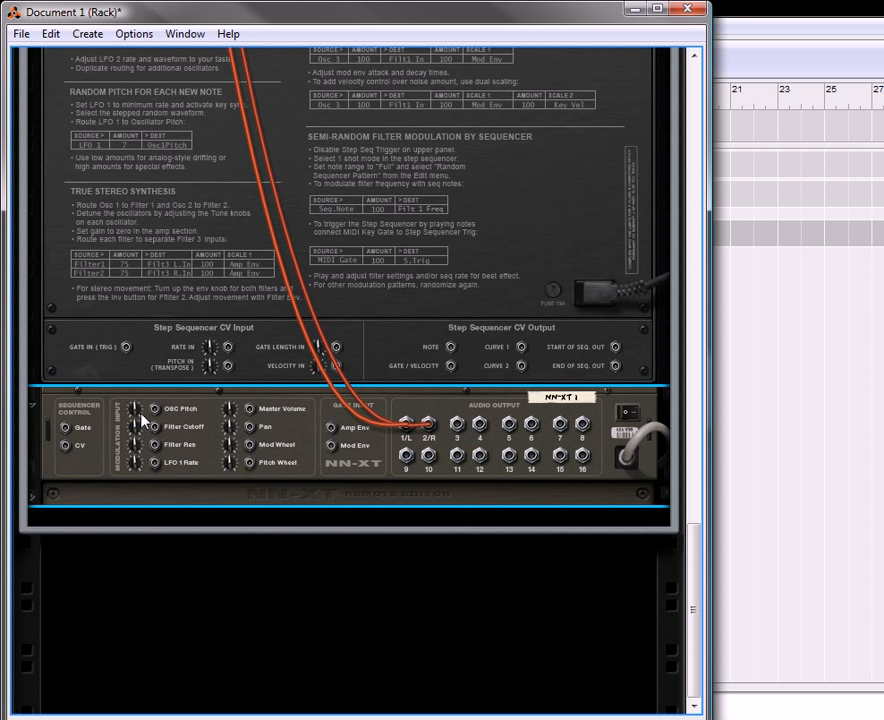
left_click_drag(152, 399, 152, 474)
- Connect Kong pad 1's Gate Out to the NN-XT's Sequencer Control Gate input
scroll(175, 308, "up", 4)
scroll(175, 308, "up", 15)
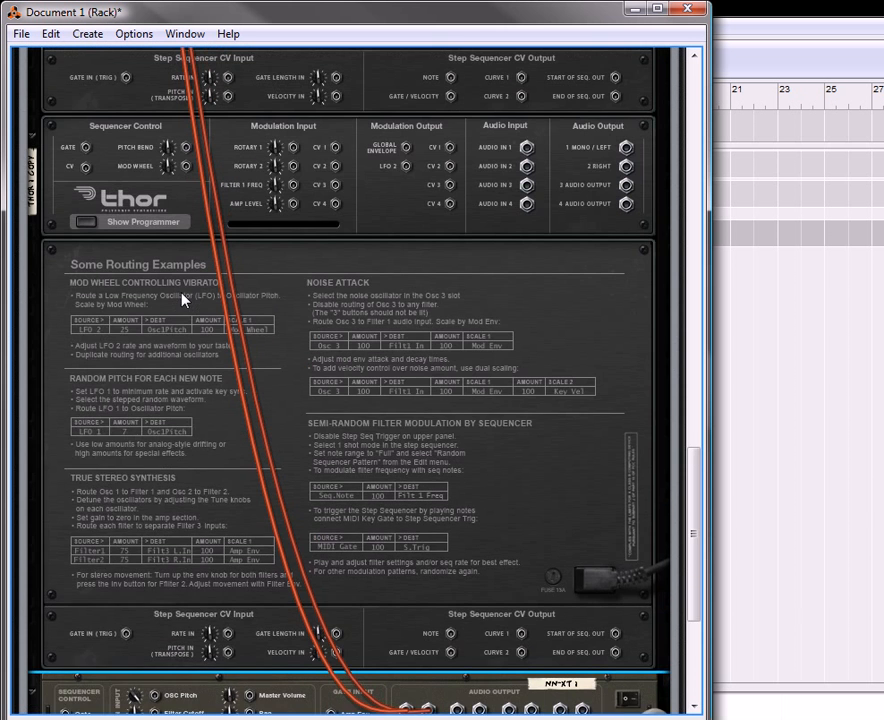
scroll(185, 297, "up", 10)
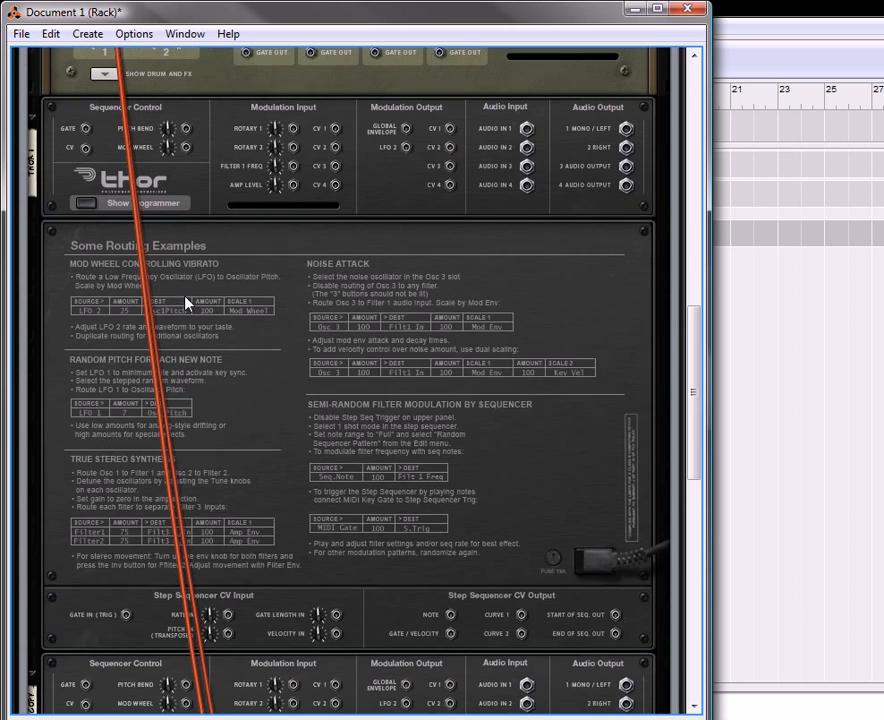
left_click_drag(245, 177, 69, 518)
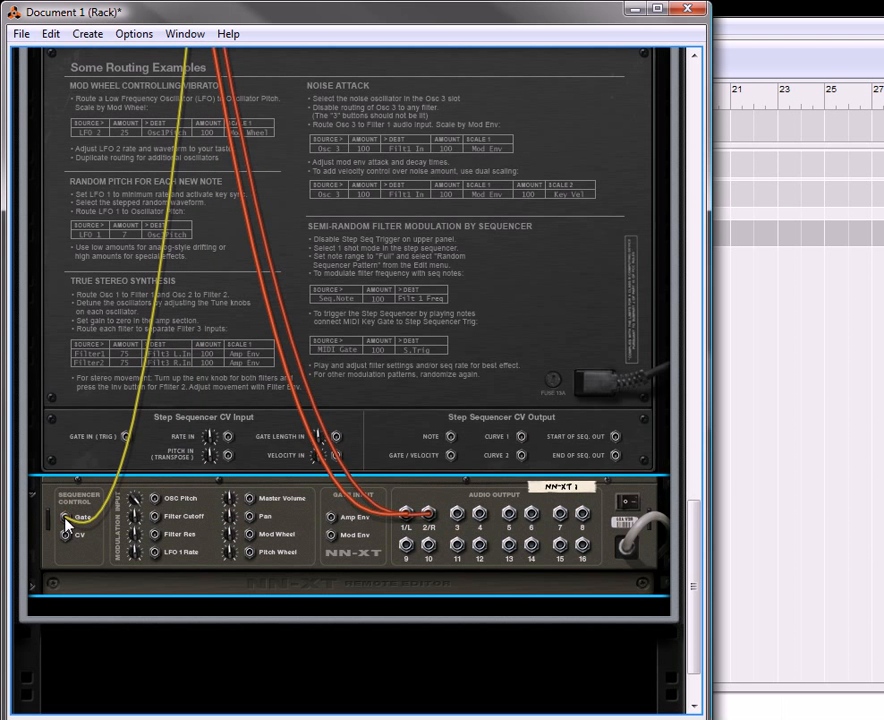
- Return to the front of the rack and hide the programmers of both Thor synthesizers
scroll(137, 478, "up", 3)
scroll(137, 478, "up", 6)
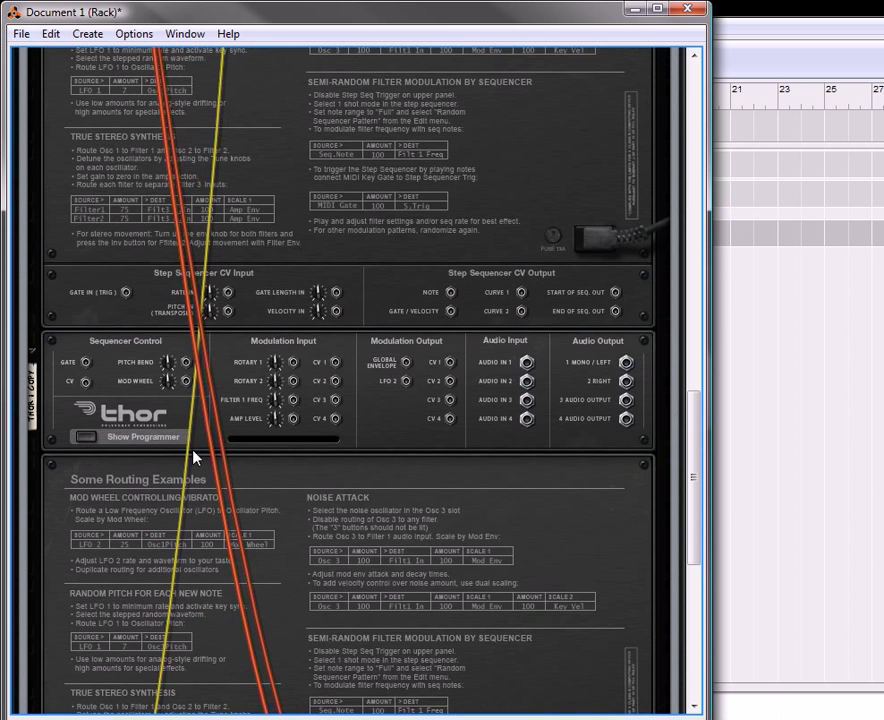
key("Tab")
scroll(193, 457, "up", 8)
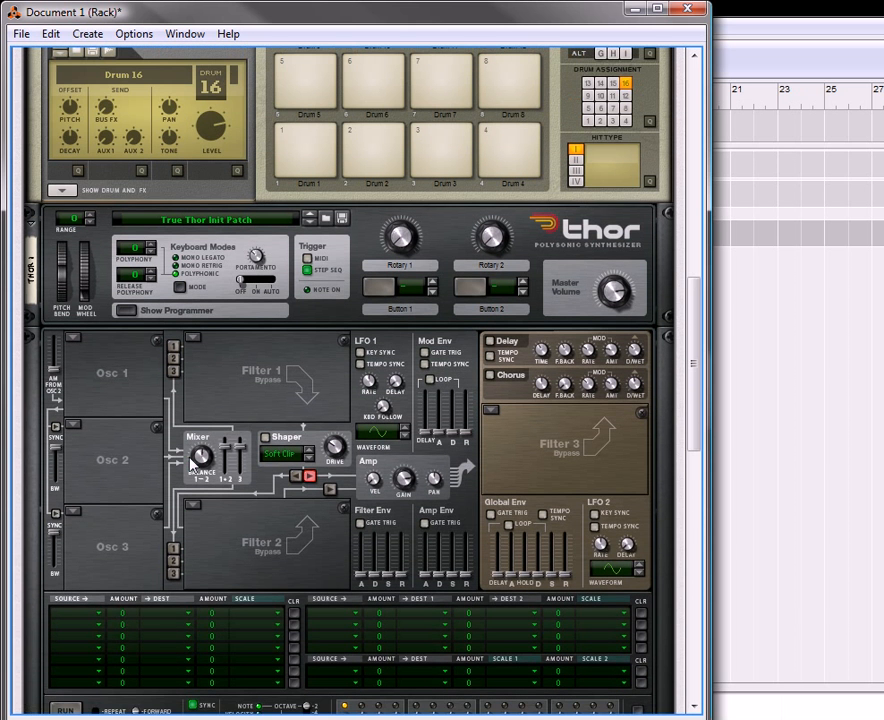
left_click(128, 311)
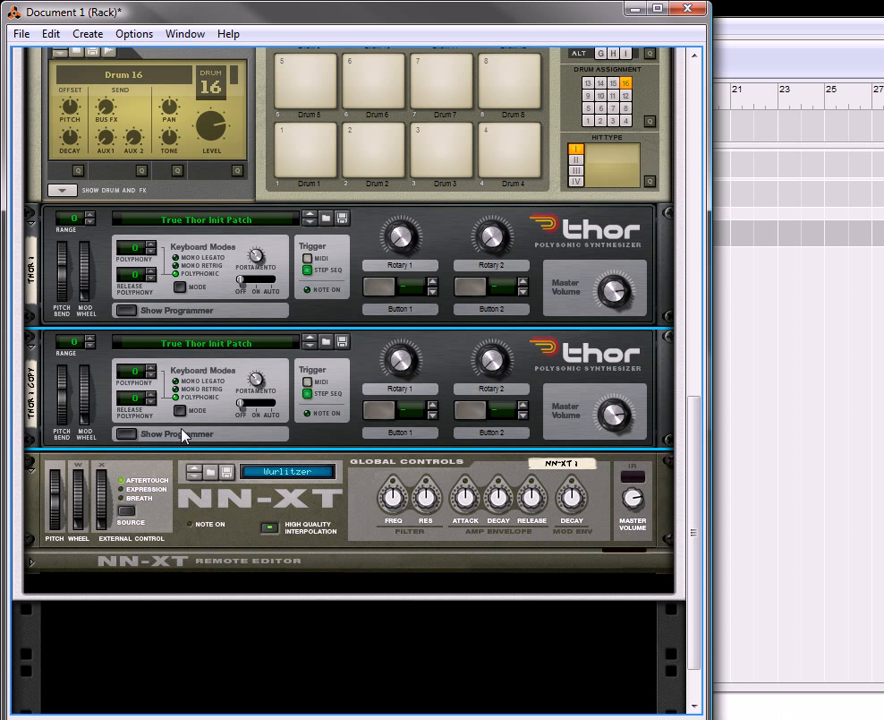
- Create a Spider CV Merger & Splitter below the second Thor and duplicate it twice
right_click(296, 437)
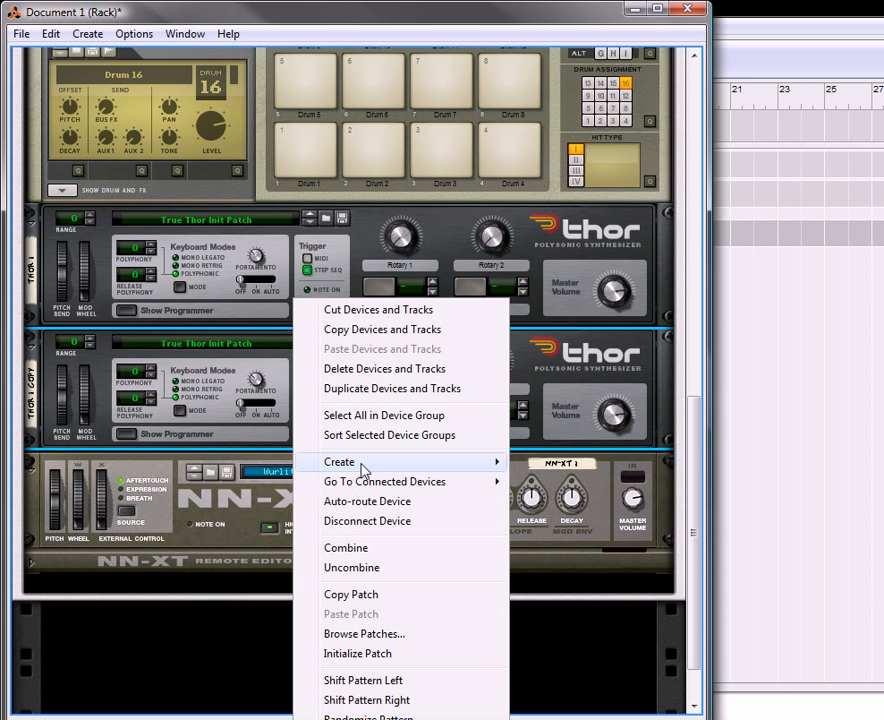
mouse_move(362, 466)
left_click(590, 718)
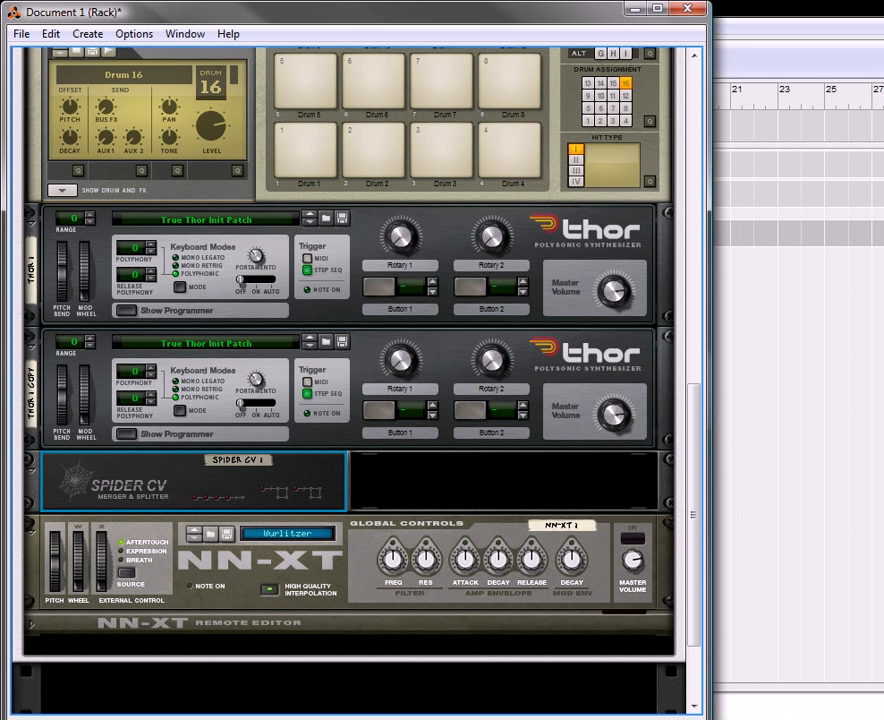
right_click(240, 478)
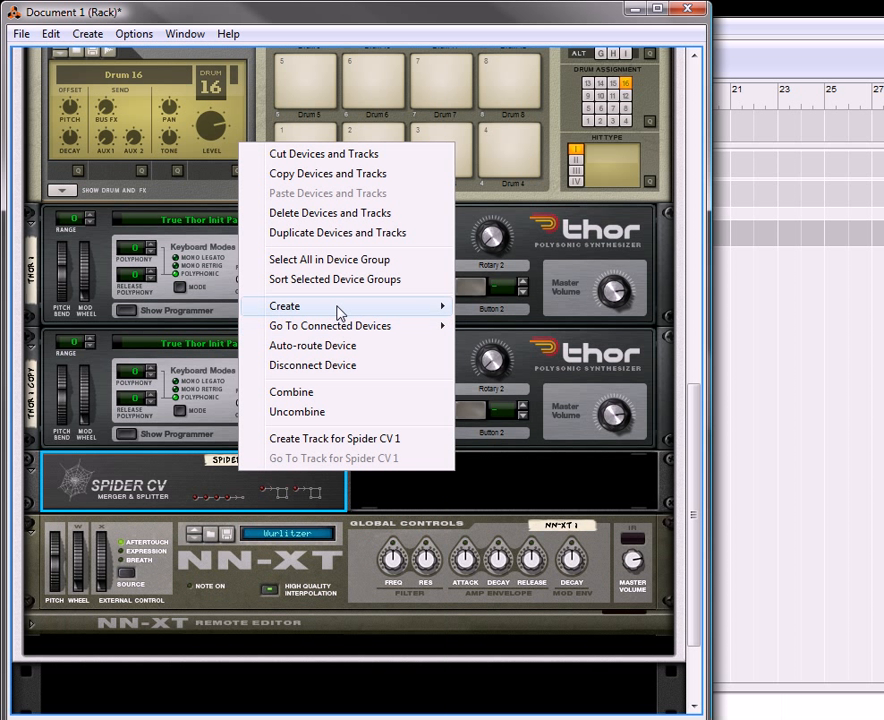
mouse_move(340, 313)
left_click(339, 233)
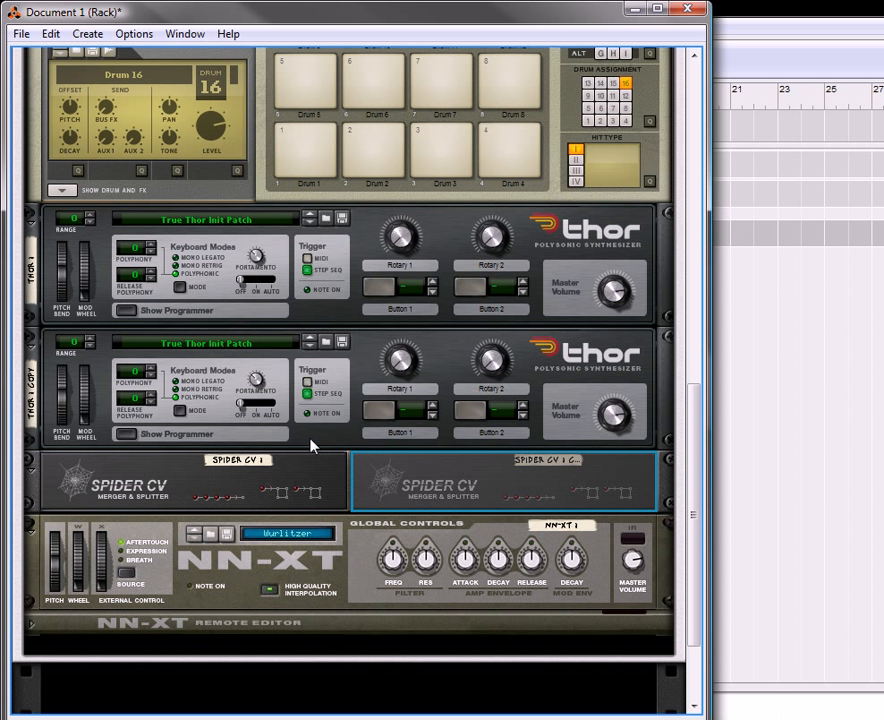
right_click(370, 470)
left_click(434, 228)
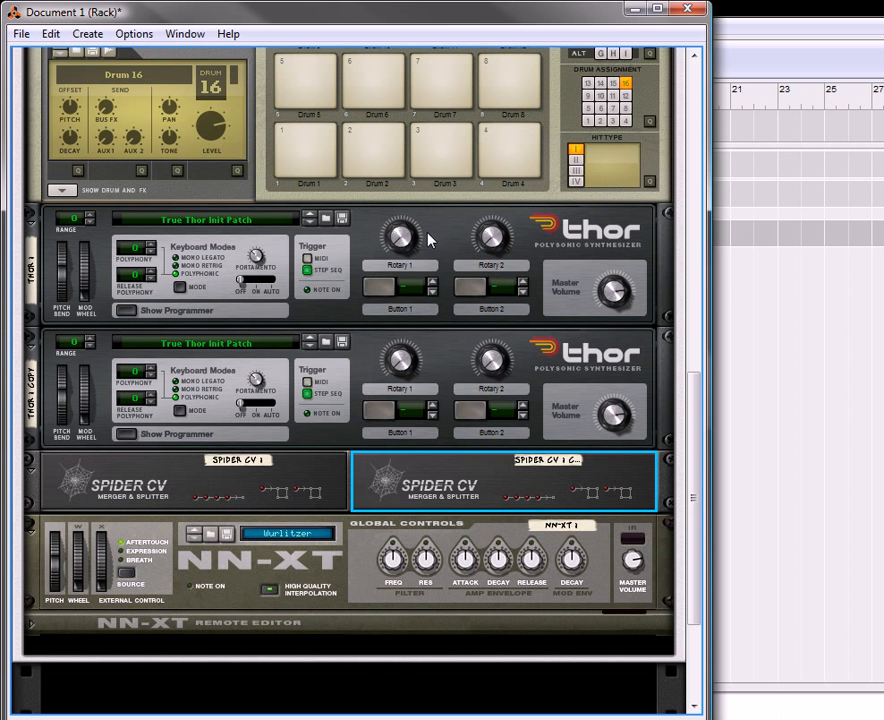
- Show the rear of the rack and remove all auto-routed cables from the three Spider CV units
scroll(296, 474, "up", 6)
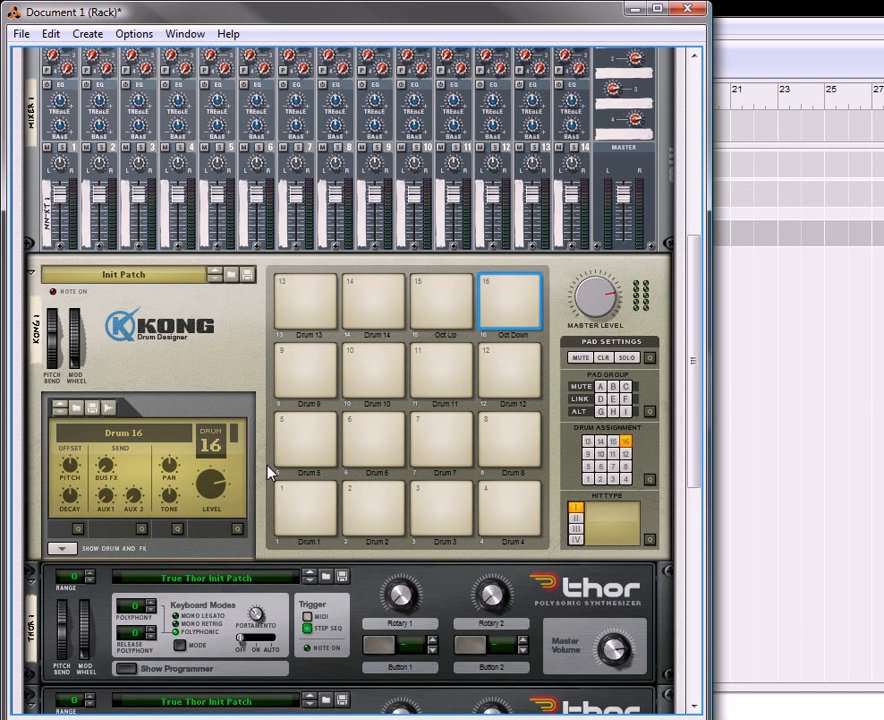
key("Tab")
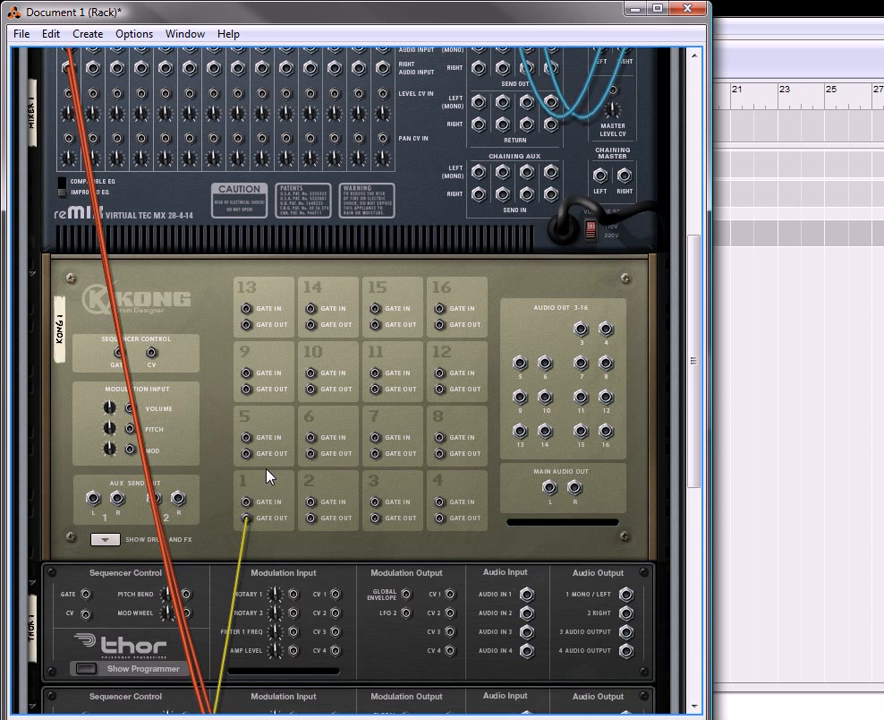
scroll(300, 474, "down", 5)
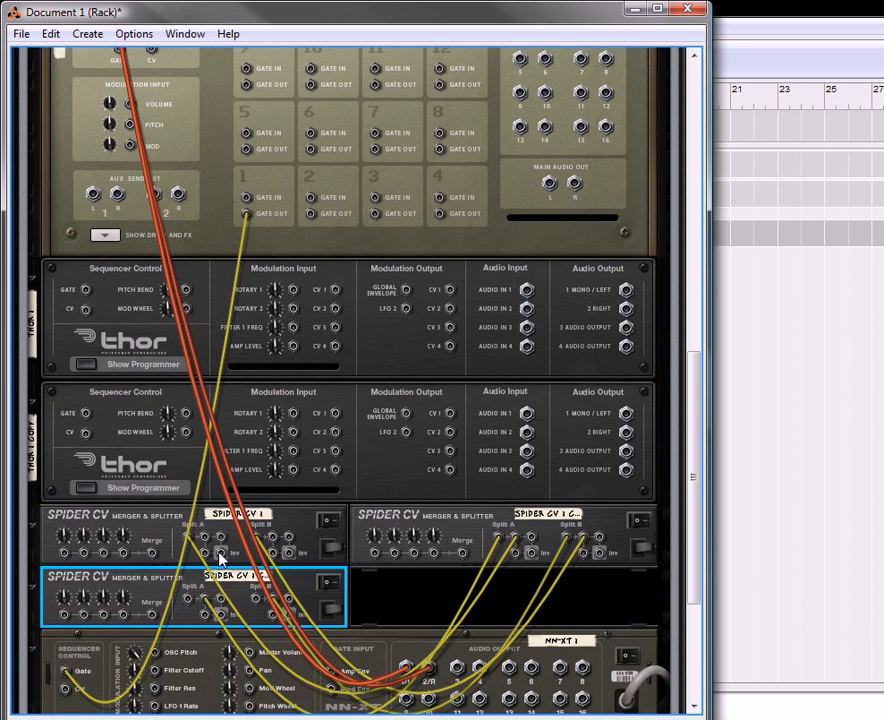
left_click(260, 558)
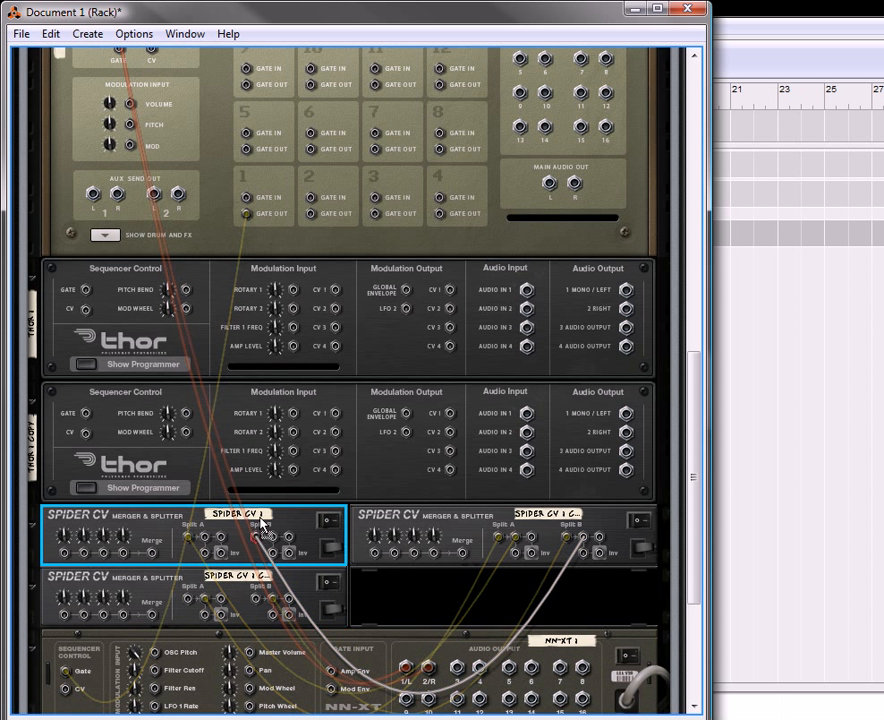
left_click(213, 600)
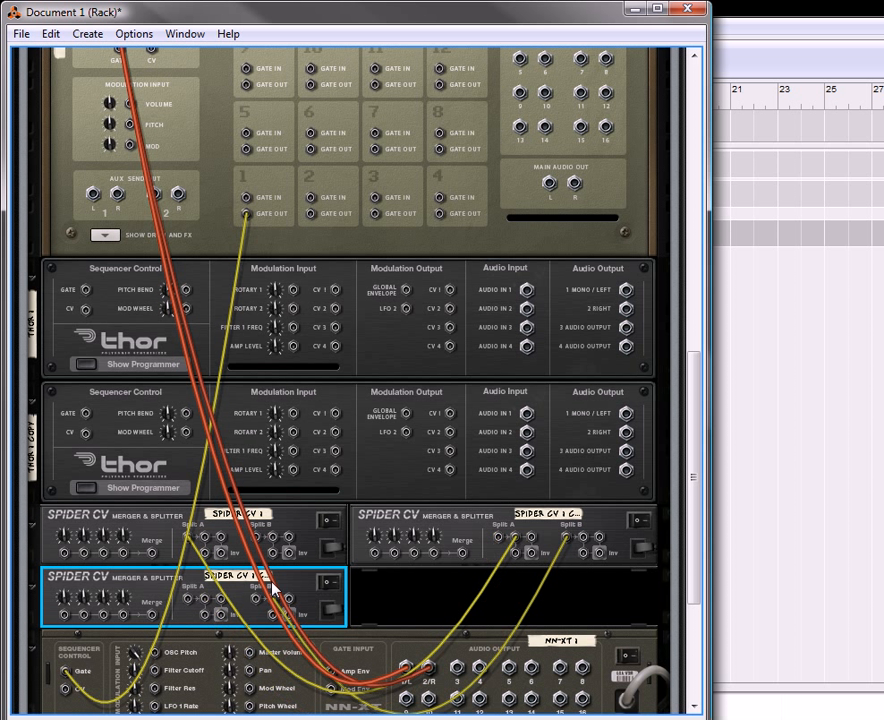
left_click_drag(516, 540, 244, 567)
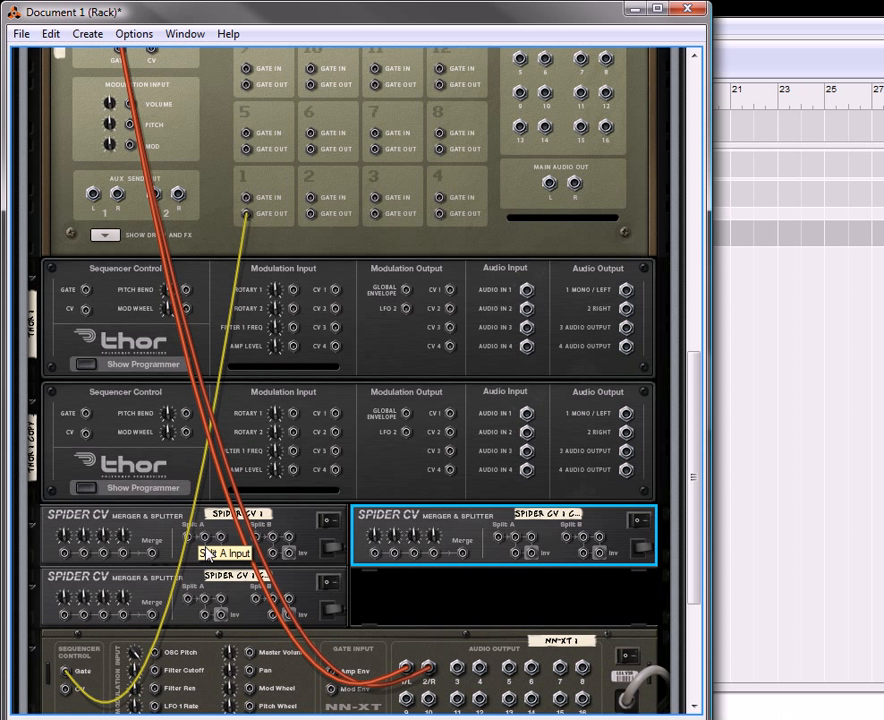
- Daisy-chain the Split A and Split B sections of the three Spider CVs, feeding inverted outputs into each following split input
left_click_drag(207, 560, 260, 601)
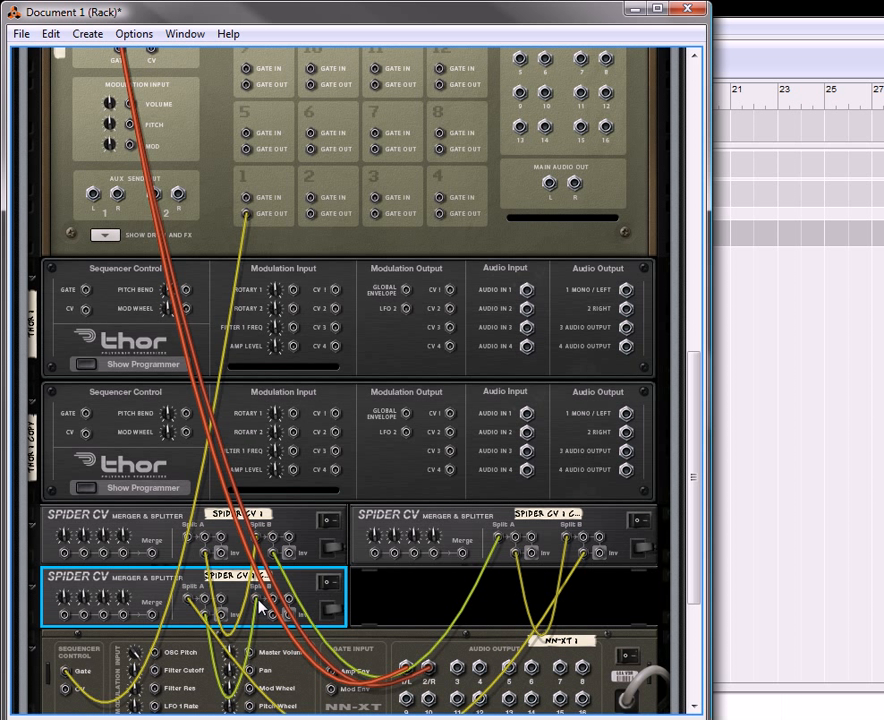
scroll(62, 572, "up", 2)
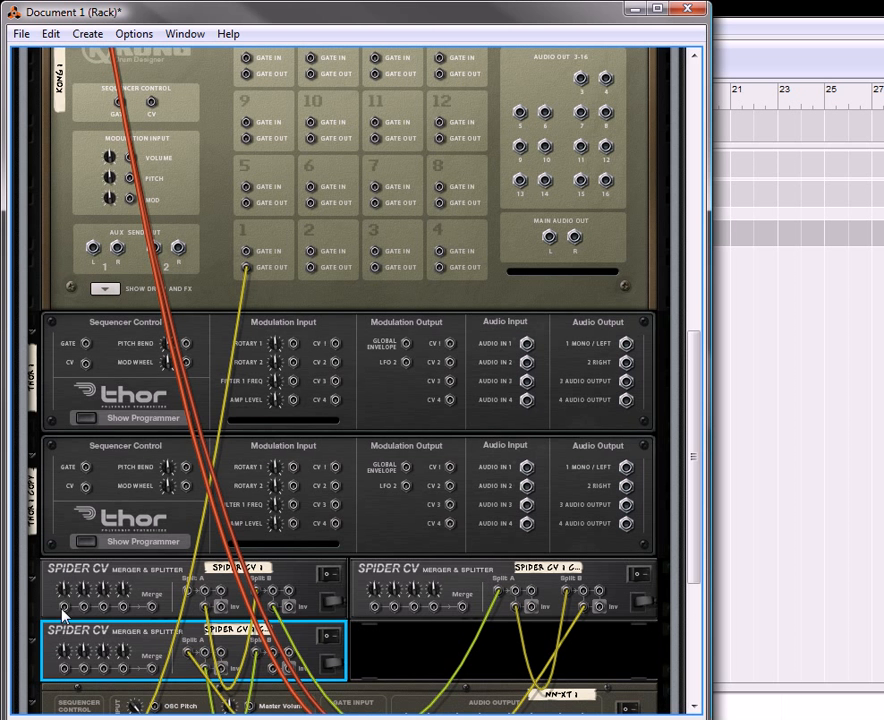
scroll(66, 596, "down", 2)
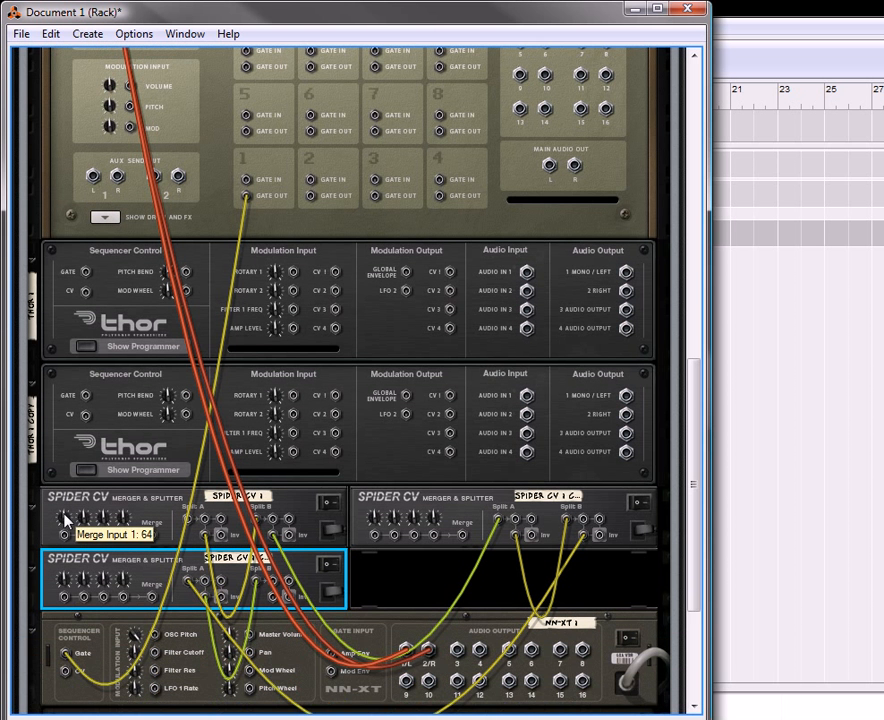
- Expand Thor 1's programmer and connect Kong pad 15's Gate Out to its step sequencer Gate In (Trig)
scroll(200, 392, "up", 2)
scroll(270, 390, "up", 10)
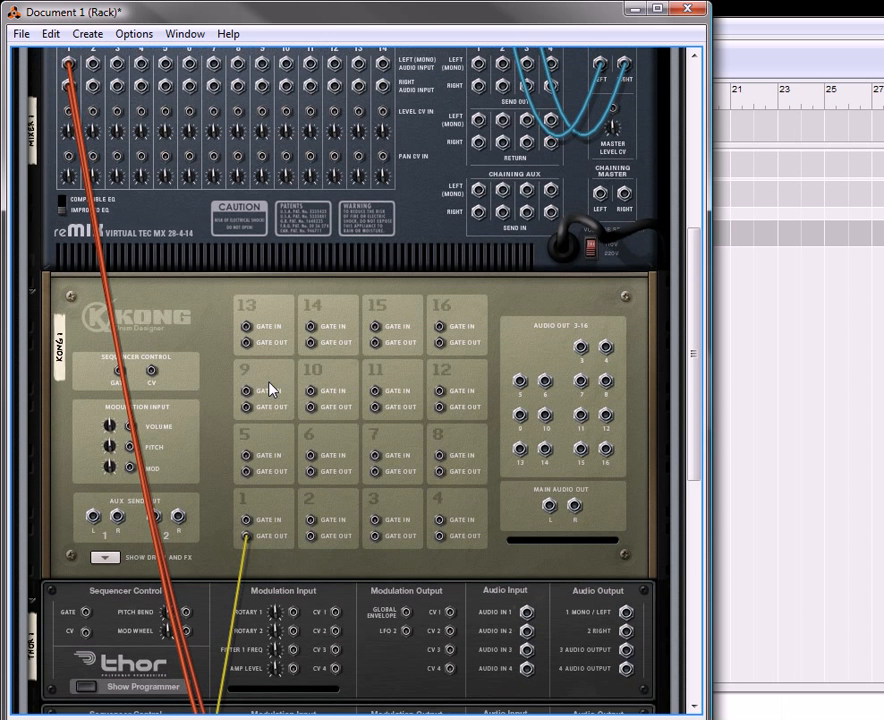
left_click_drag(376, 347, 172, 465)
left_click(87, 471)
scroll(207, 240, "up", 4)
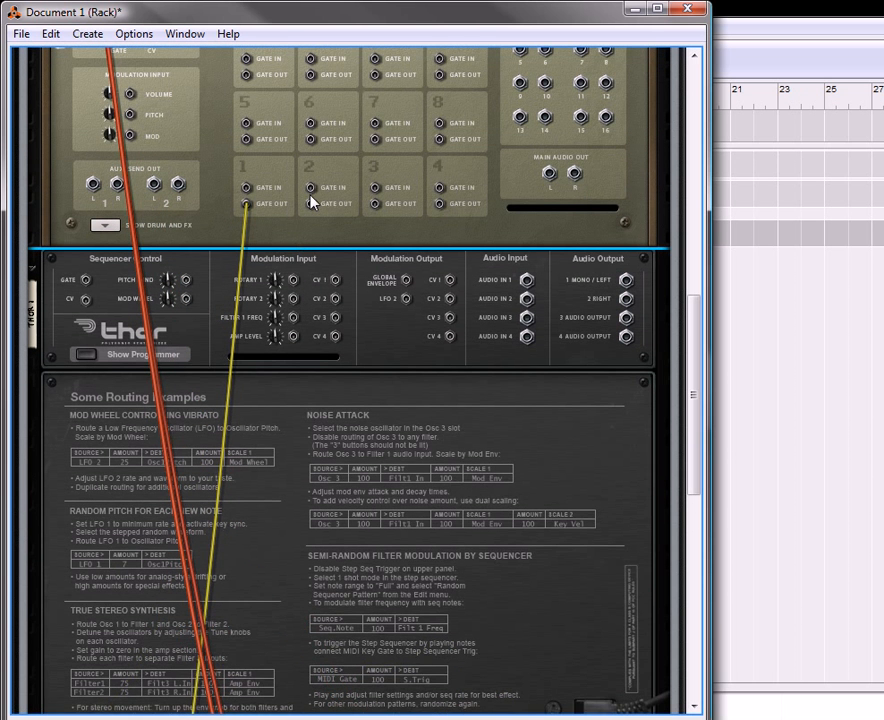
left_click_drag(375, 82, 128, 574)
scroll(118, 588, "down", 4)
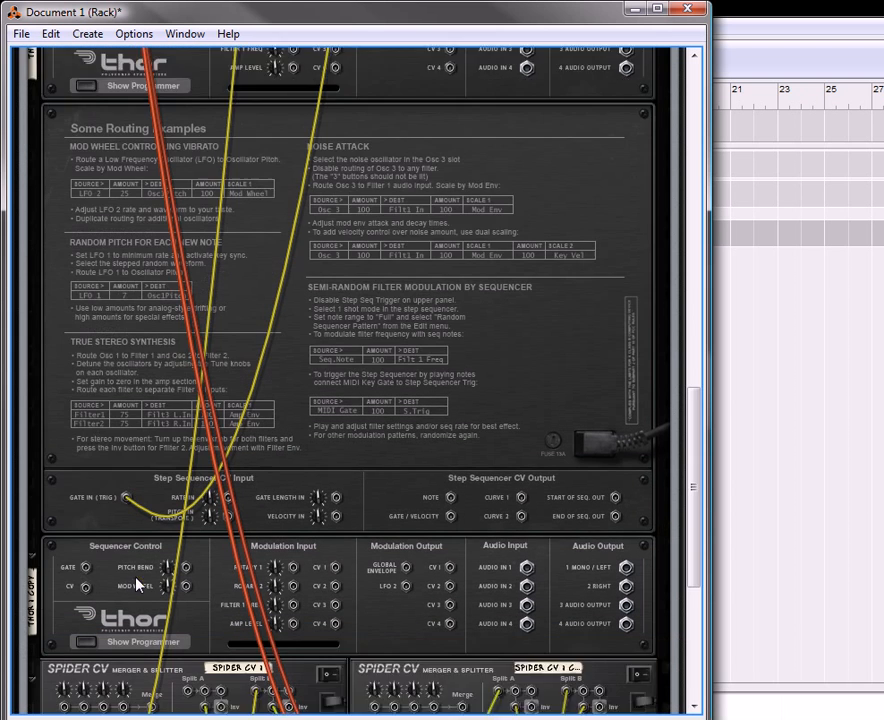
- Connect Kong pad 16's Gate Out to the step sequencer Gate In (Trig) of Thor 1 Copy
scroll(90, 578, "up", 7)
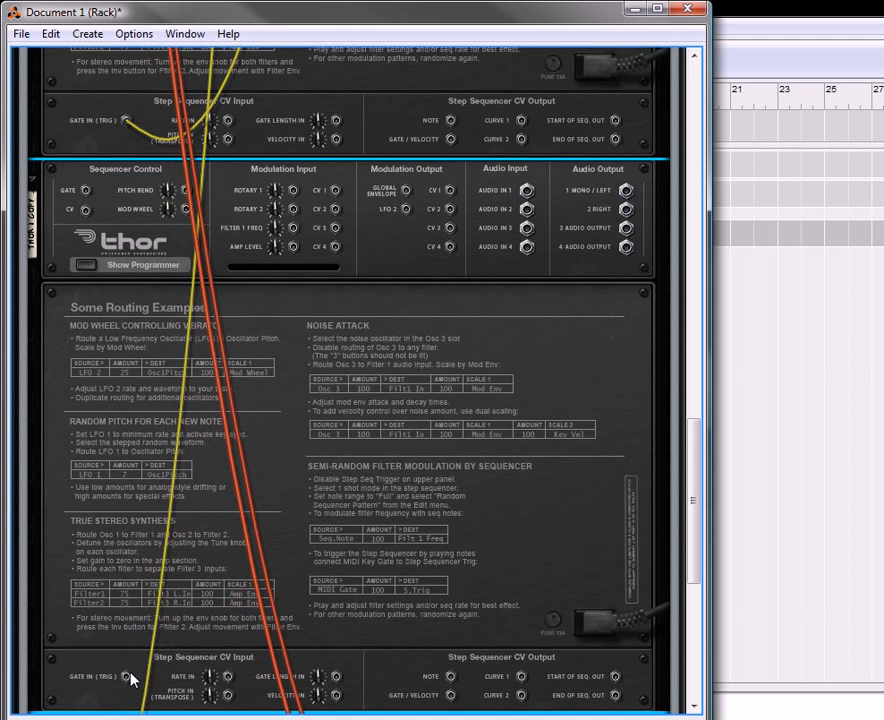
left_click_drag(124, 678, 443, 176)
scroll(238, 384, "down", 10)
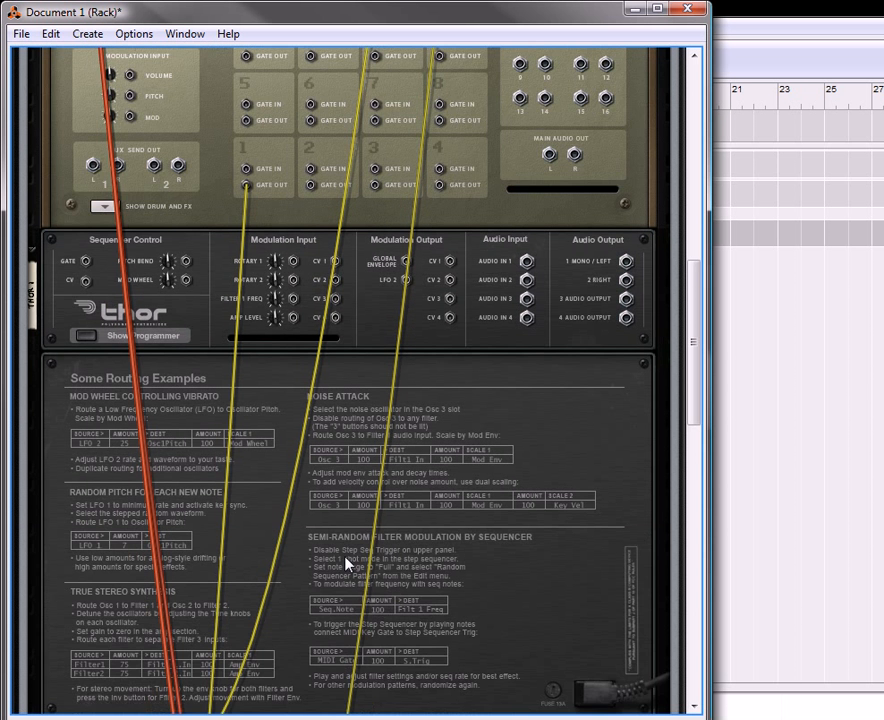
- Collapse the programmers of Thor 1 and Thor 1 Copy again on the rear of the rack
scroll(243, 623, "down", 3)
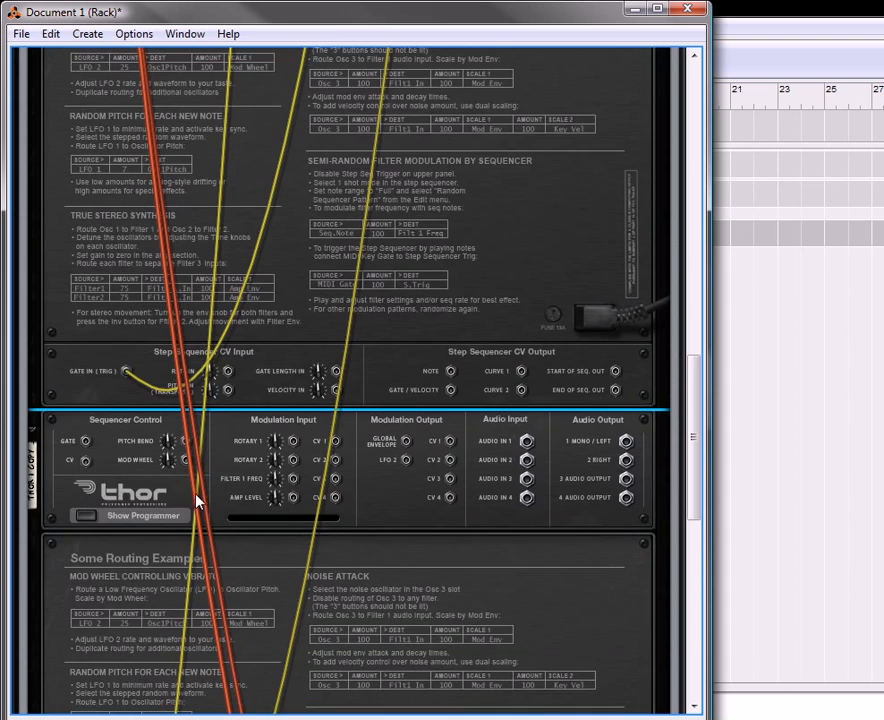
scroll(244, 468, "up", 7)
scroll(243, 468, "up", 1)
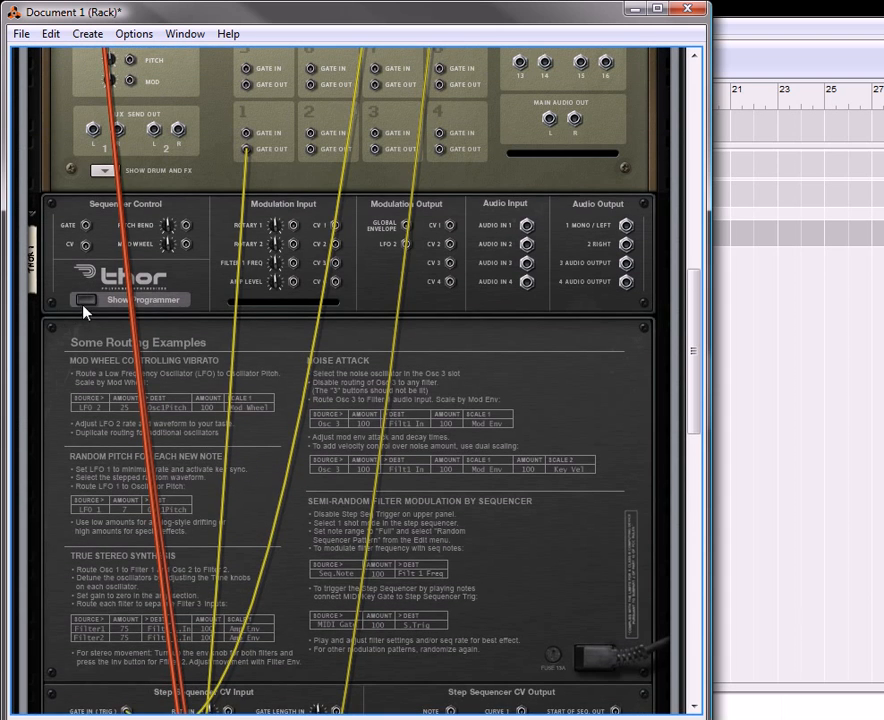
left_click(86, 303)
left_click(86, 426)
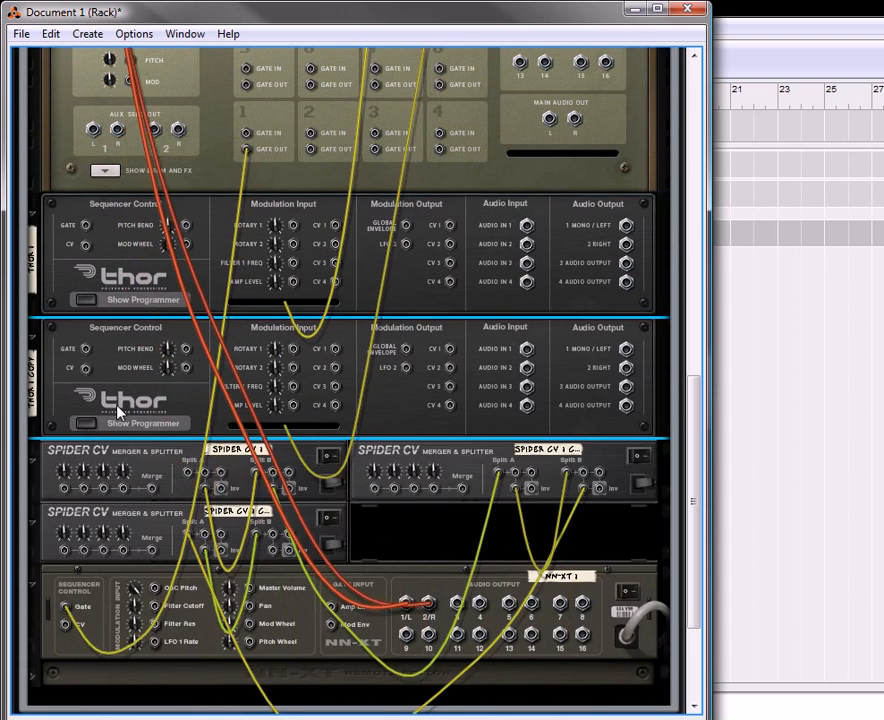
- Connect the two Thors' CV 1 outputs to Spider CV 1's merge inputs 1 and 2 and raise both levels, Merge Input 2 to 79
left_click_drag(450, 226, 67, 490)
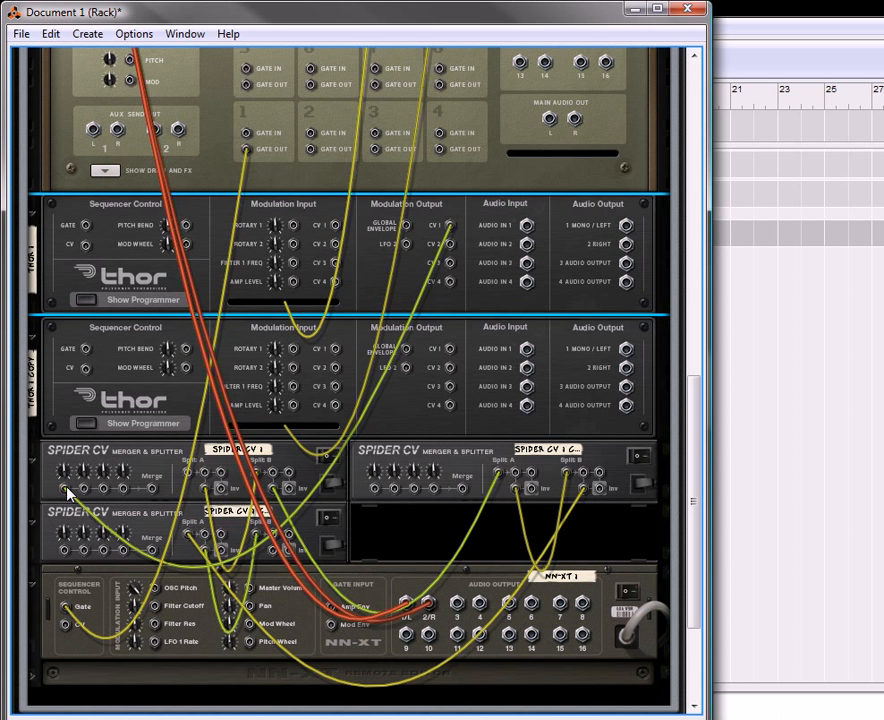
left_click_drag(450, 352, 85, 490)
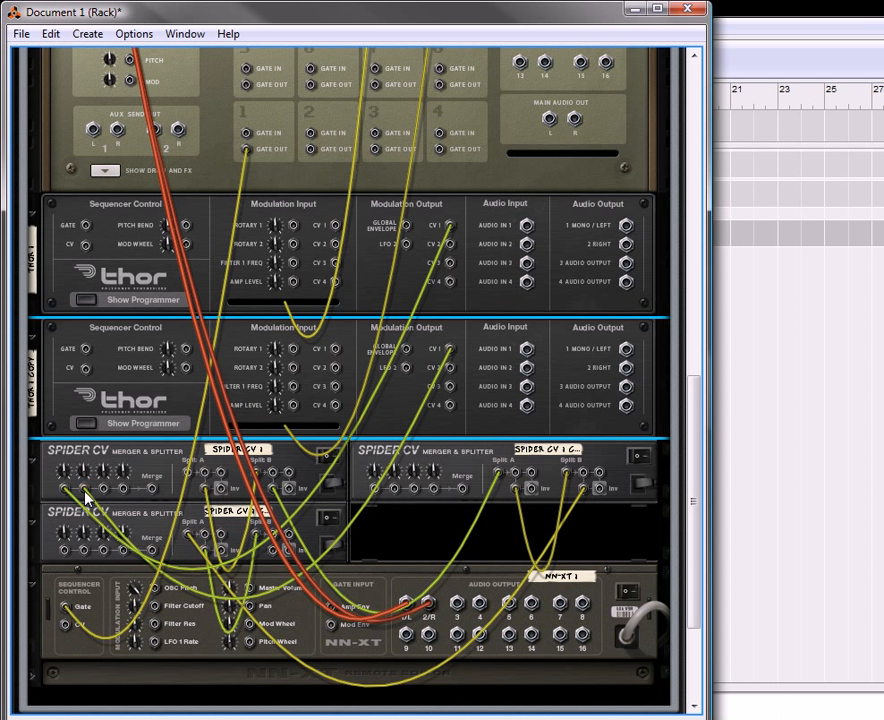
left_click(68, 478)
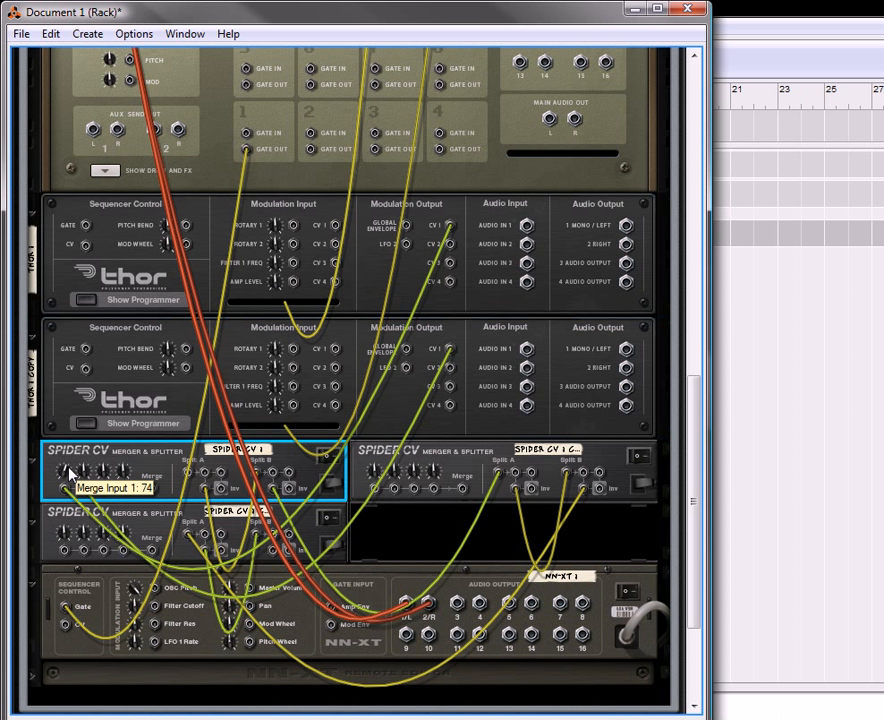
left_click_drag(73, 459, 76, 450)
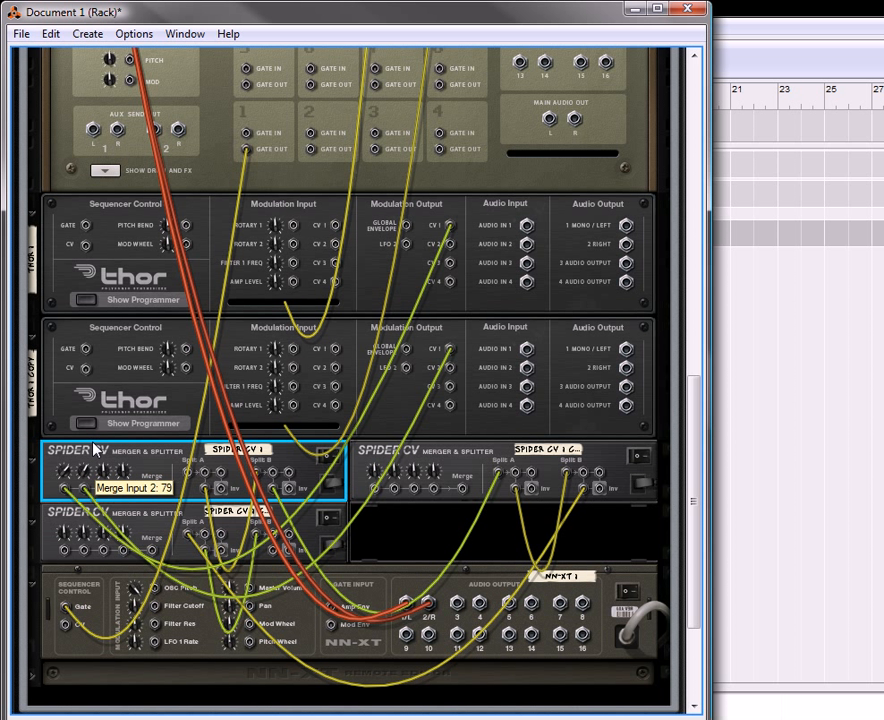
- Connect Spider CV 1's merge output to its Split A input, and a Split A output to NN-XT 1's OSC Pitch input
left_click_drag(95, 437, 95, 434)
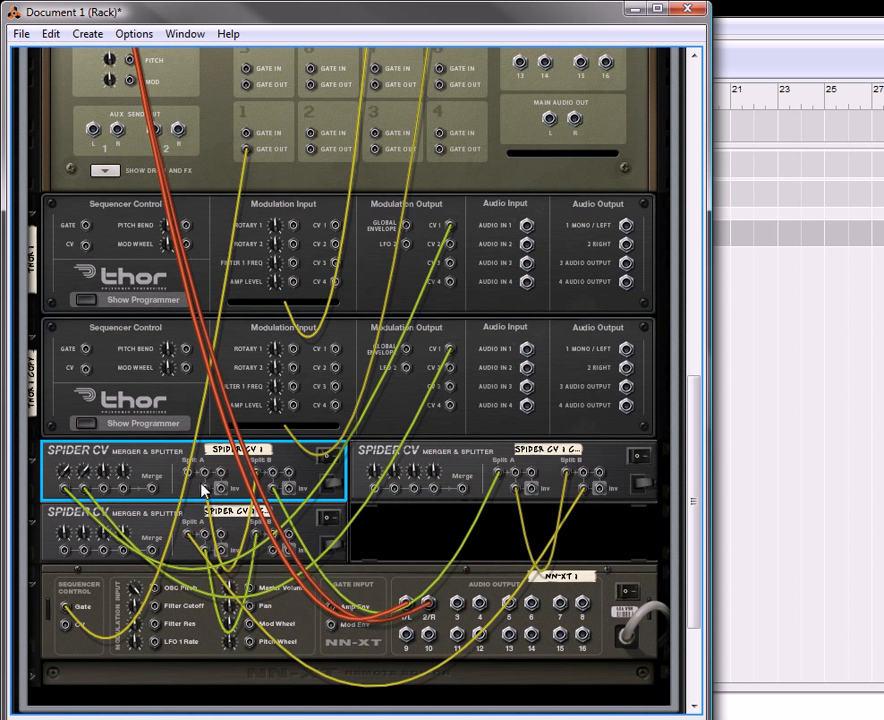
left_click_drag(152, 491, 190, 528)
scroll(200, 480, "down", 2)
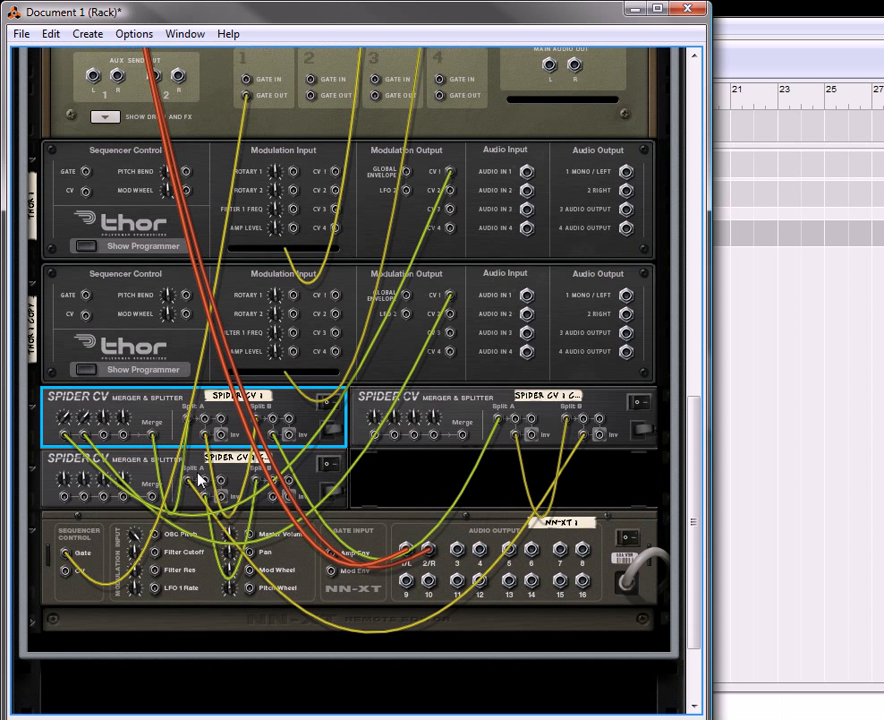
left_click_drag(198, 436, 158, 540)
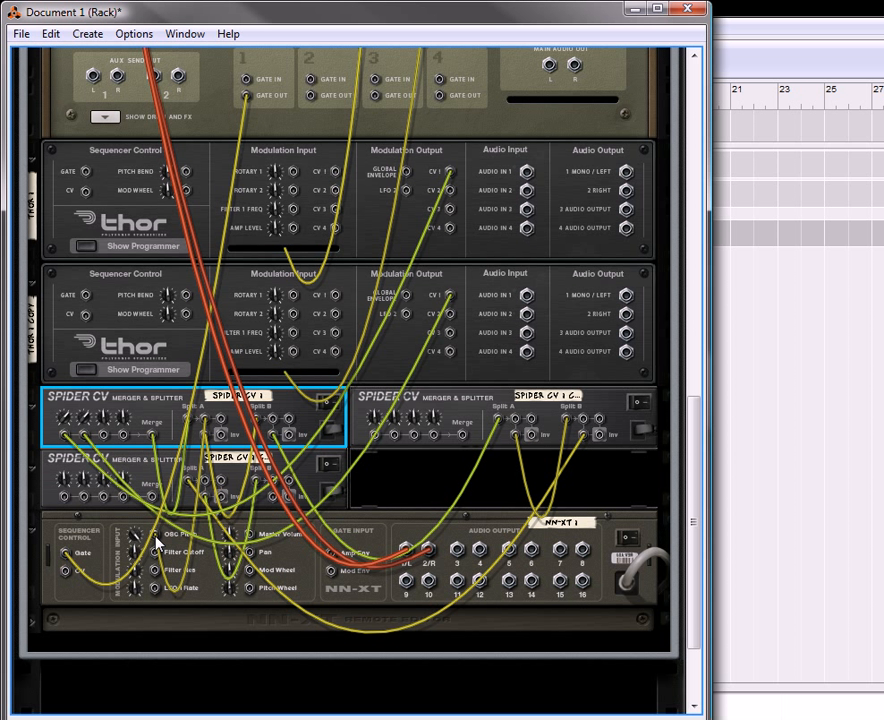
- Duplicate the NN-XT 1 sampler and its copies until four copies sit below it in the Combinator
scroll(250, 578, "down", 1)
left_click(306, 565)
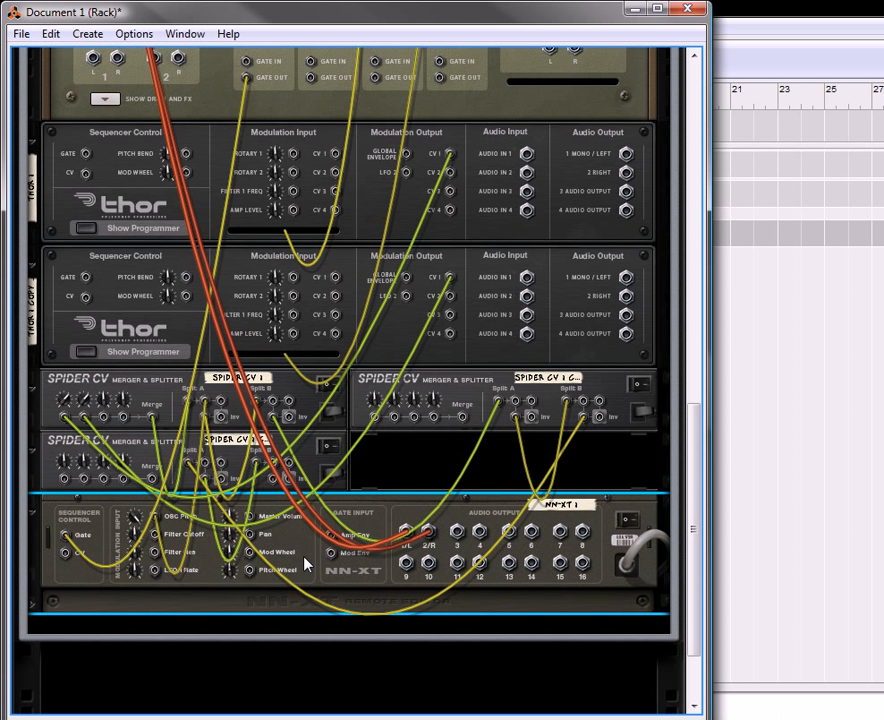
right_click(305, 565)
left_click(426, 107)
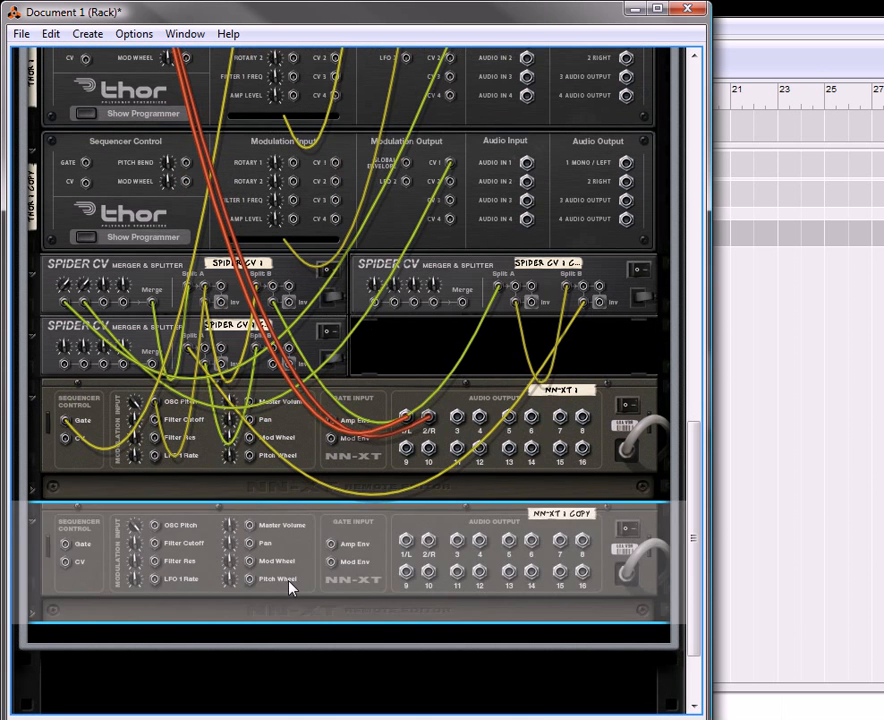
right_click(298, 588)
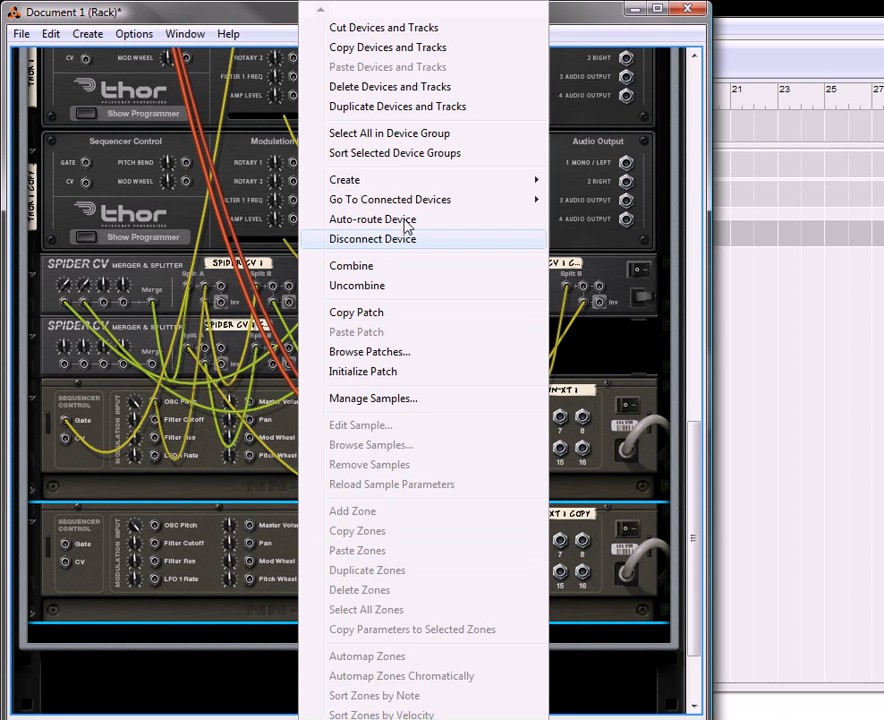
left_click(405, 107)
left_click(288, 490, "shift")
right_click(289, 489)
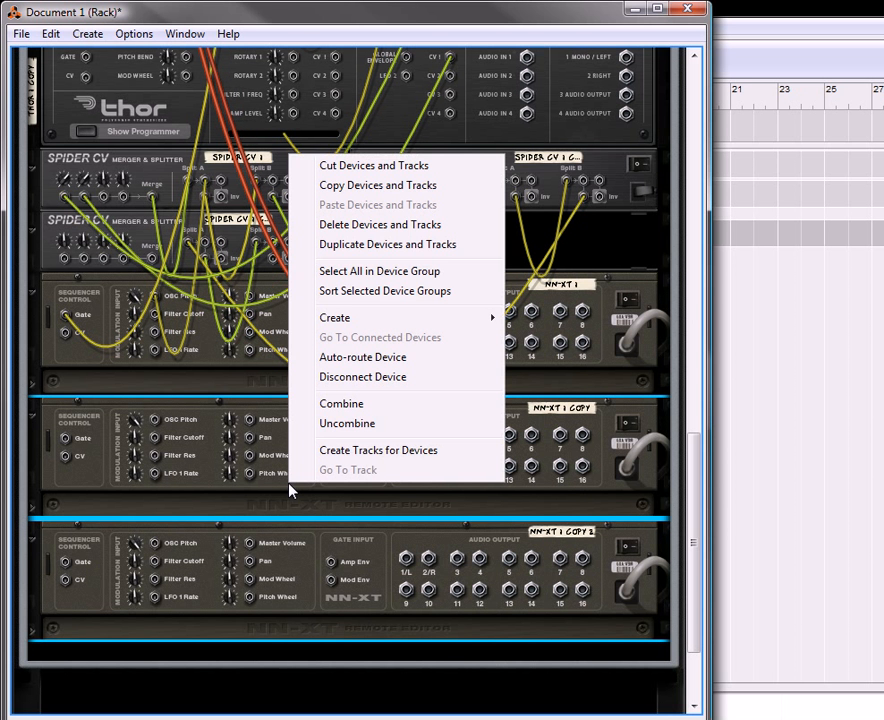
left_click(357, 245)
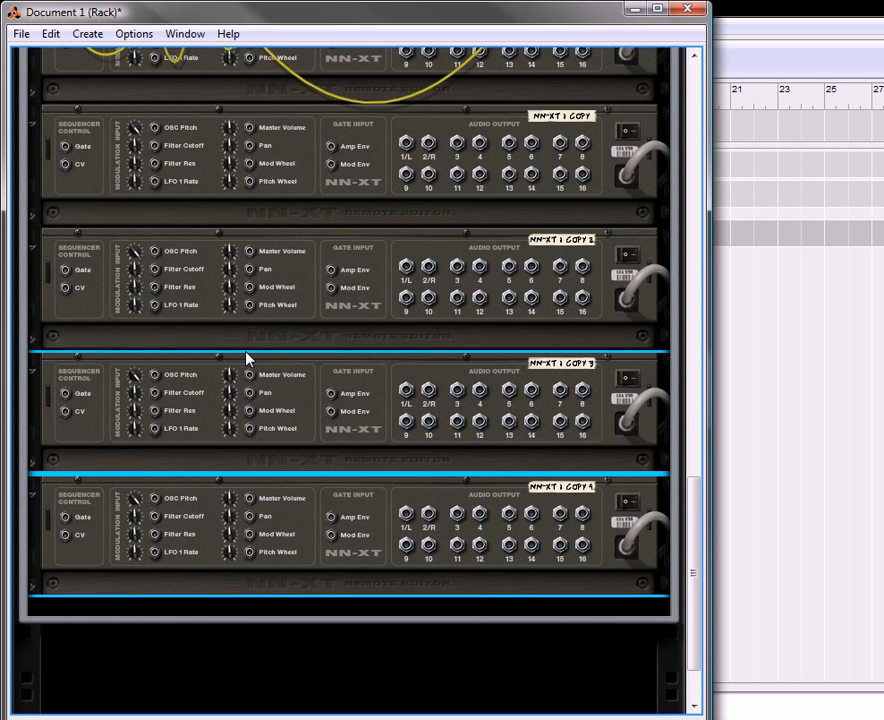
- Duplicate all four NN-XT copies together, and duplicate the group of copies ending at NN-XT 1 Copy 7
scroll(247, 358, "up", 1)
left_click(300, 252, "shift")
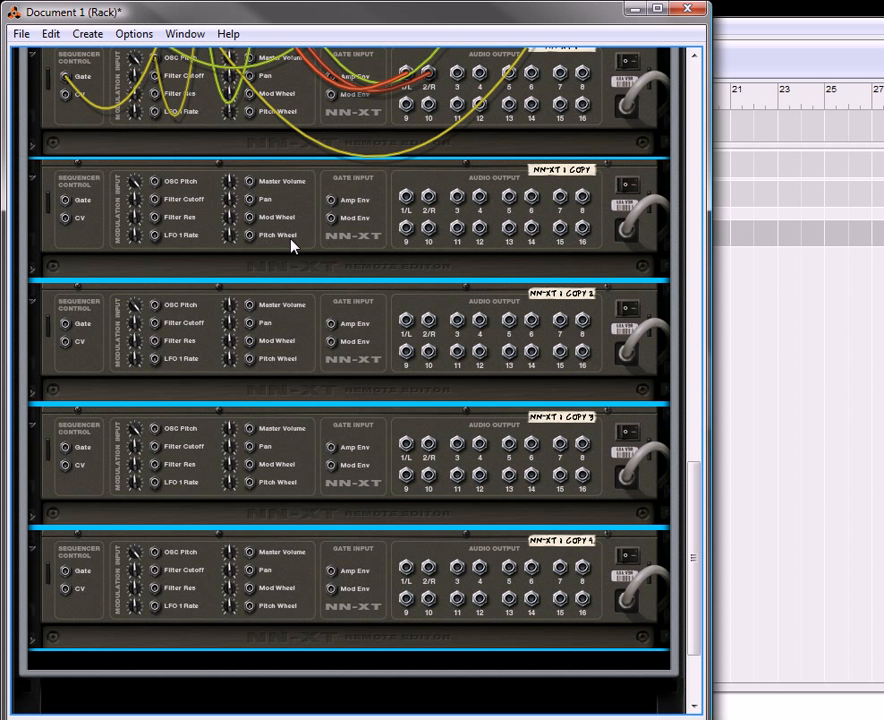
right_click(293, 246)
left_click(350, 329)
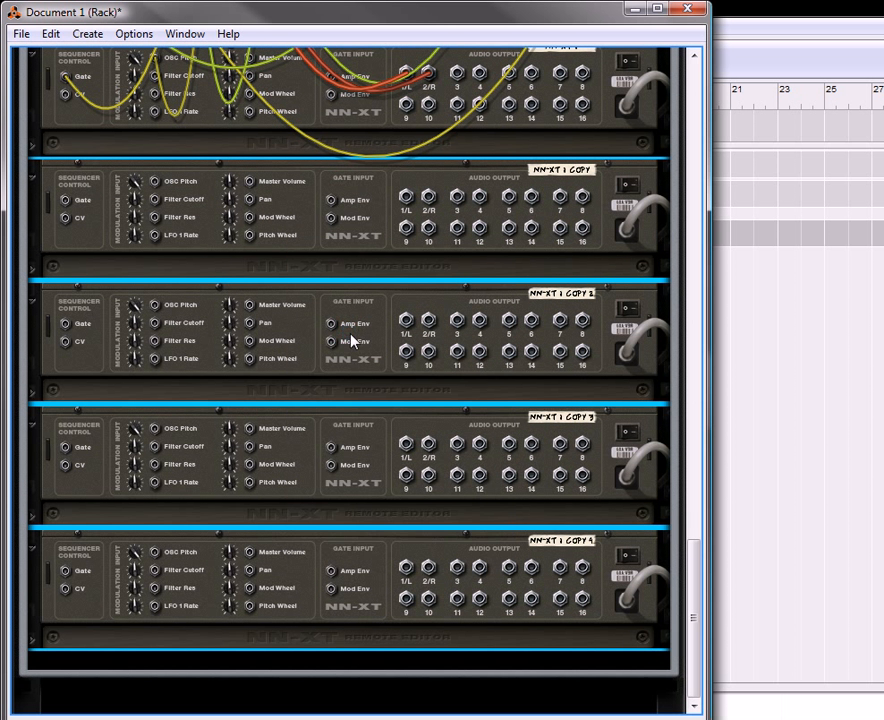
left_click(296, 450)
left_click(296, 355, "shift")
left_click(296, 195, "shift")
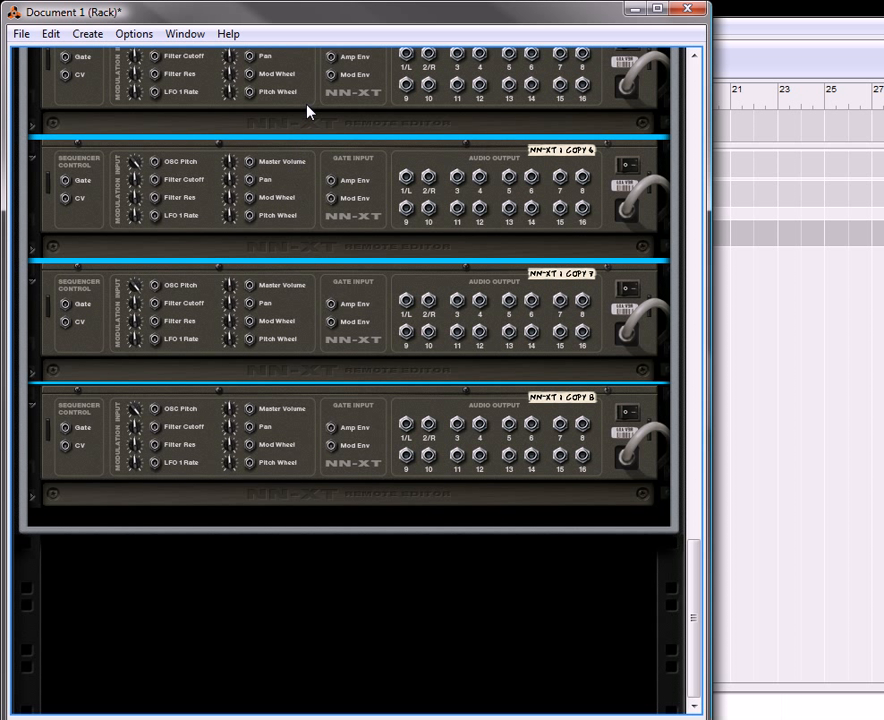
right_click(308, 188)
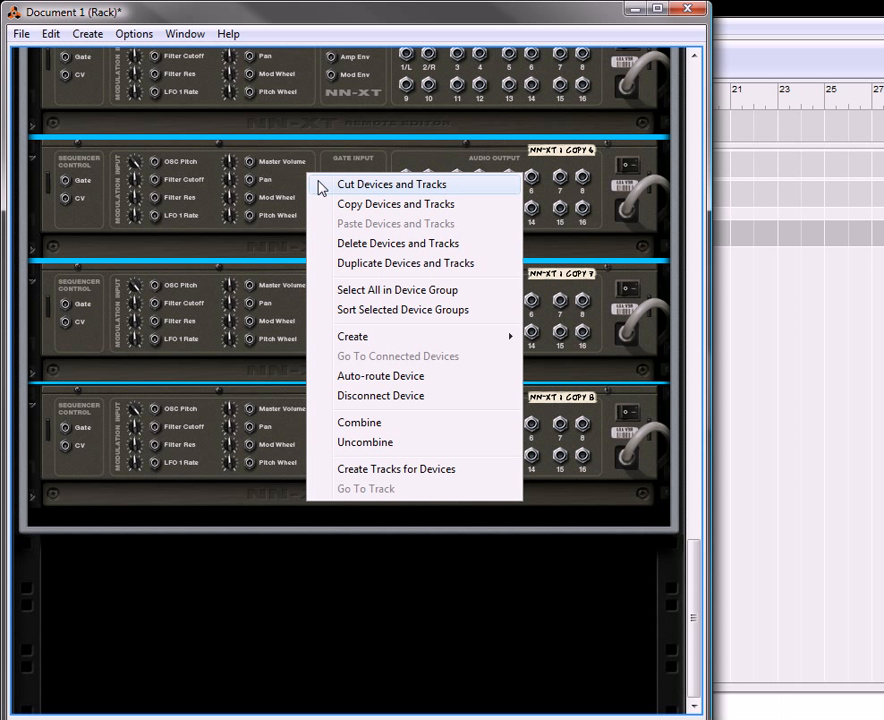
left_click(372, 262)
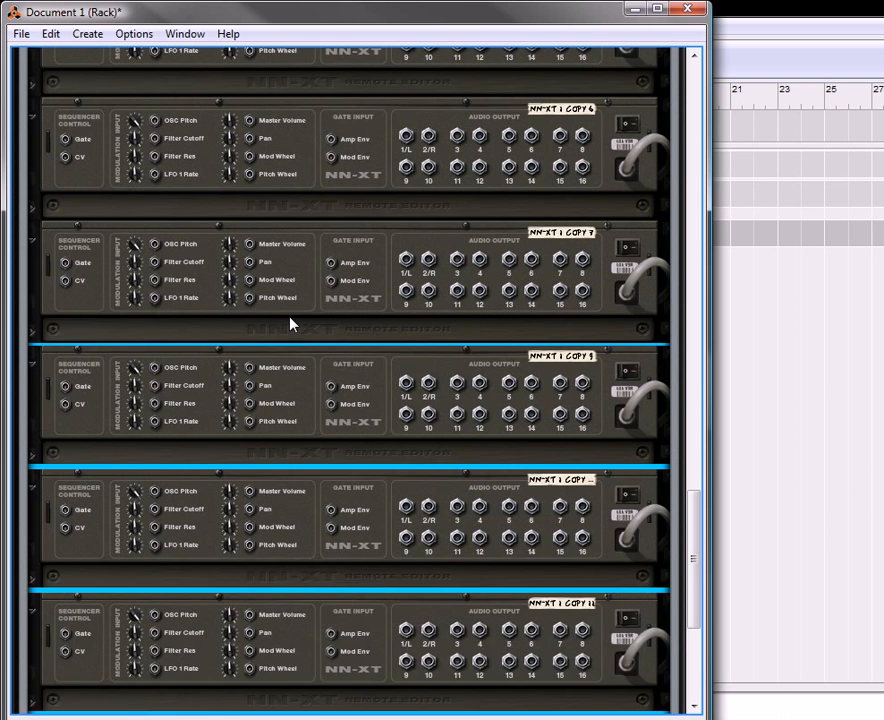
- Connect the Spider CVs' remaining split outputs to the OSC Pitch inputs of the NN-XT copies
scroll(335, 371, "up", 10)
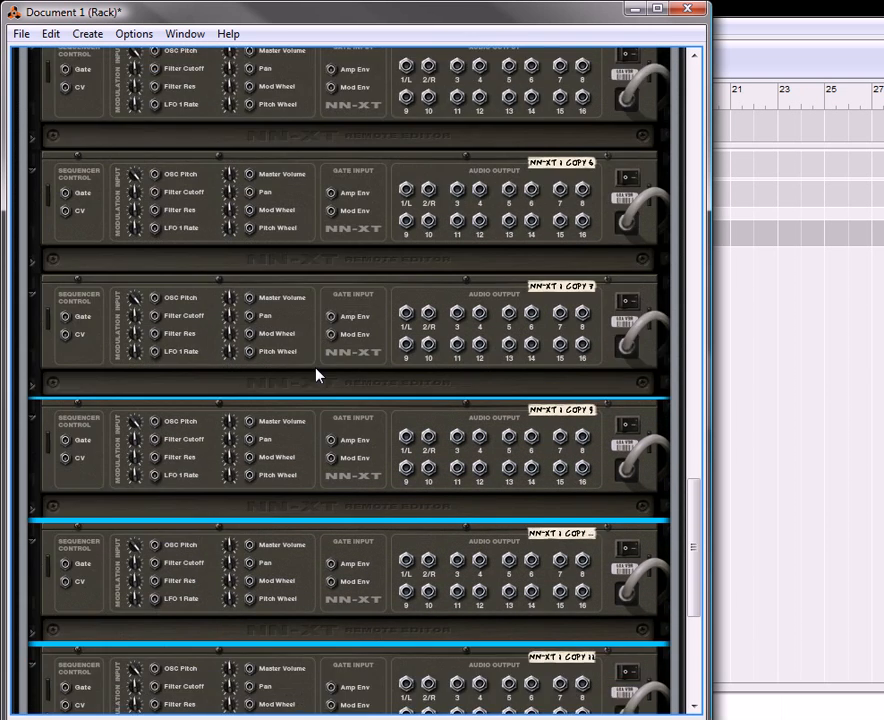
scroll(262, 414, "up", 10)
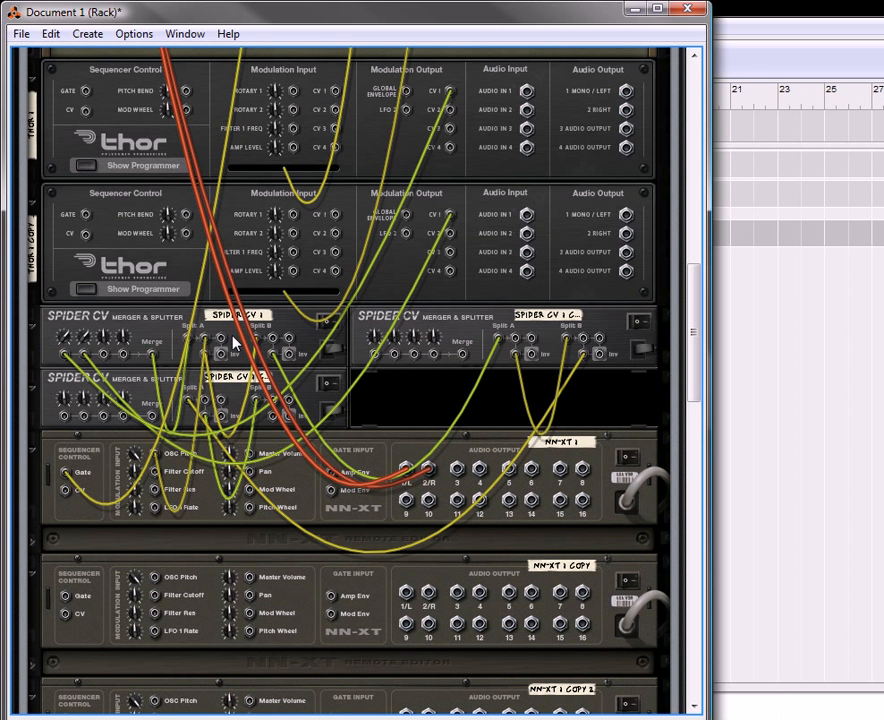
left_click_drag(220, 343, 158, 580)
left_click_drag(279, 348, 163, 615)
left_click_drag(289, 249, 160, 615)
- Connect NN-XT 2's audio outputs 1/L and 2/R to channel 2 of Mixer 1
scroll(432, 205, "up", 1)
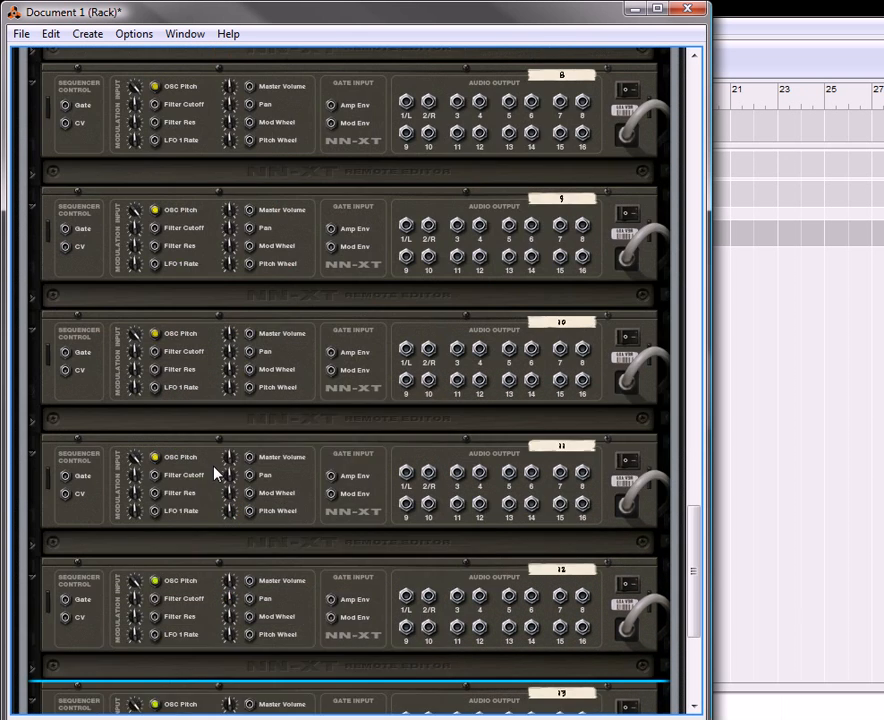
scroll(213, 475, "up", 5)
scroll(180, 500, "up", 15)
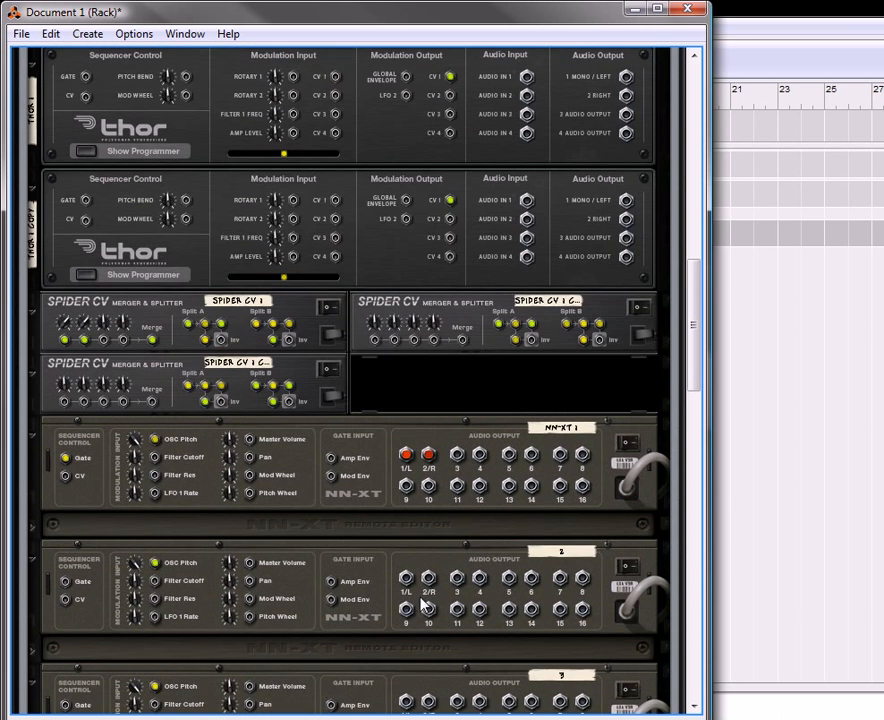
left_click_drag(406, 579, 93, 146)
- Collapse Kong 1, the two Thors, the Spider CVs and NN-XTs 1 to 8 on the rear of the rack
left_click(36, 370)
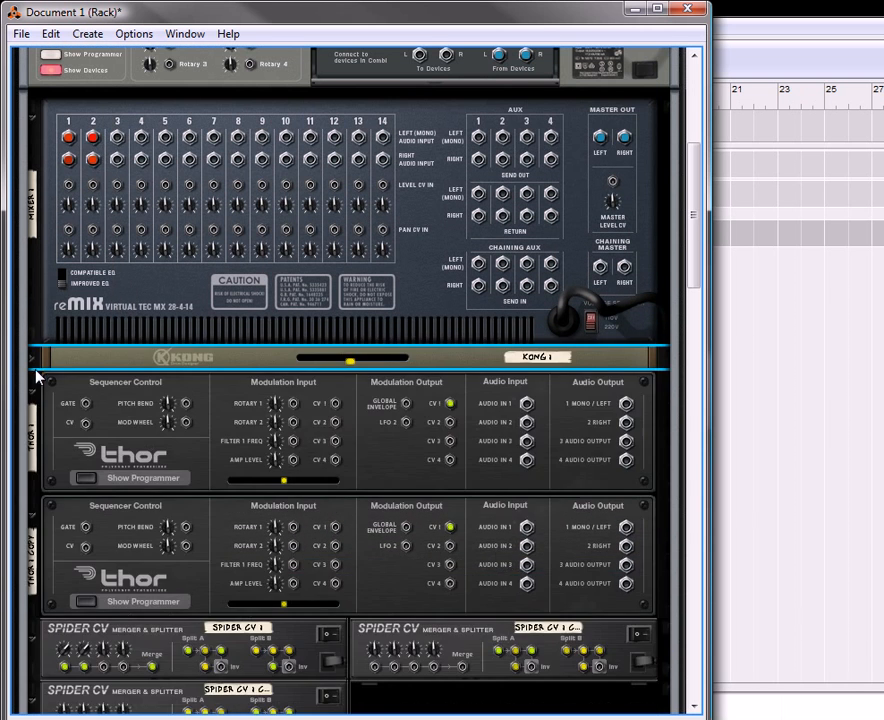
left_click(36, 392)
left_click(34, 420)
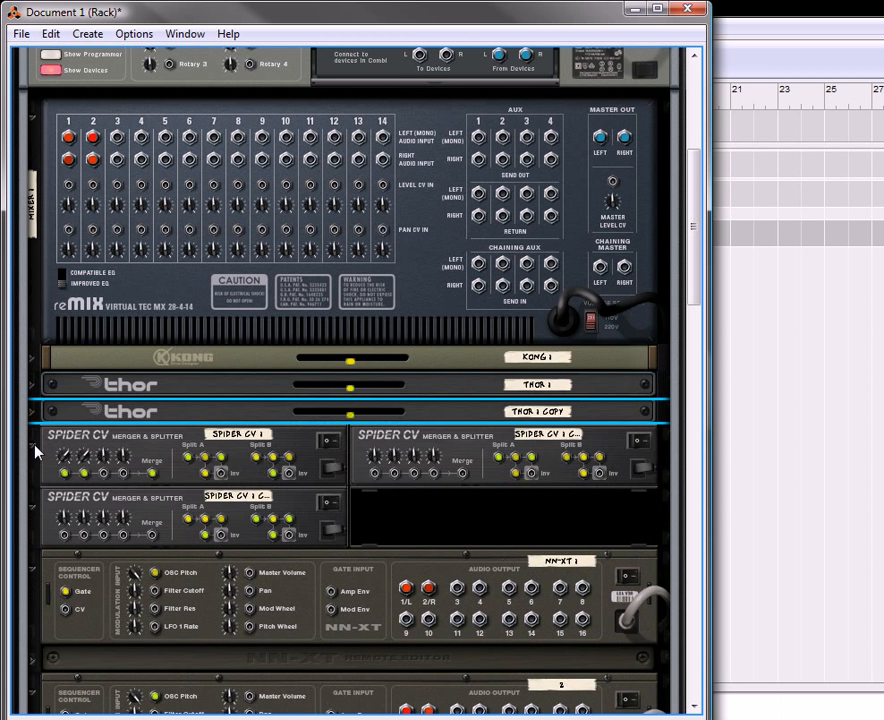
left_click(34, 450)
left_click(35, 468)
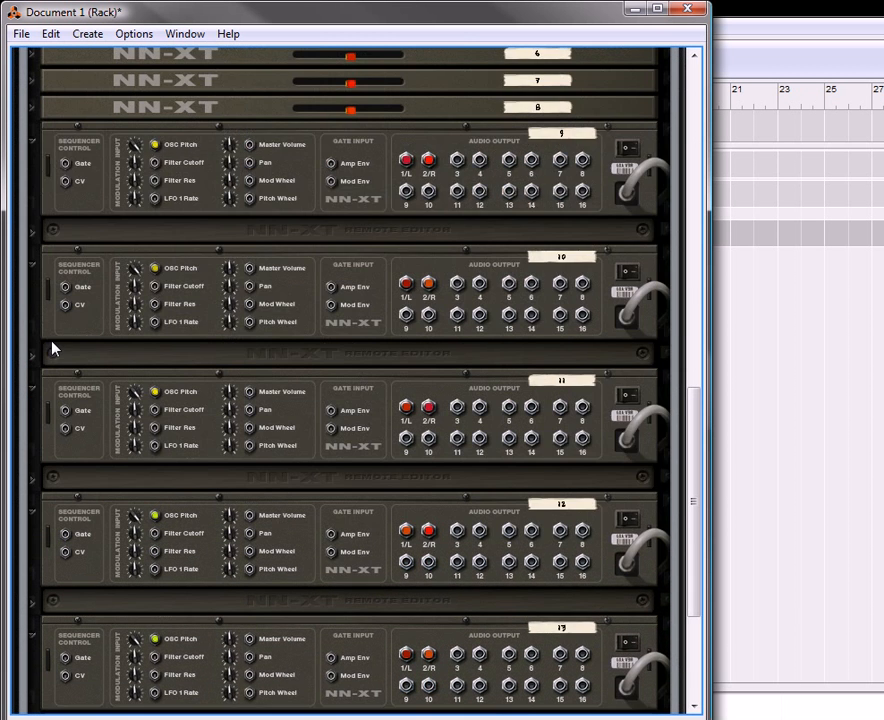
- Expand NN-XT 8 and every collapsed NN-XT above it, up to NN-XT 1, to expose their rear jacks
scroll(88, 304, "up", 3)
scroll(88, 304, "up", 2)
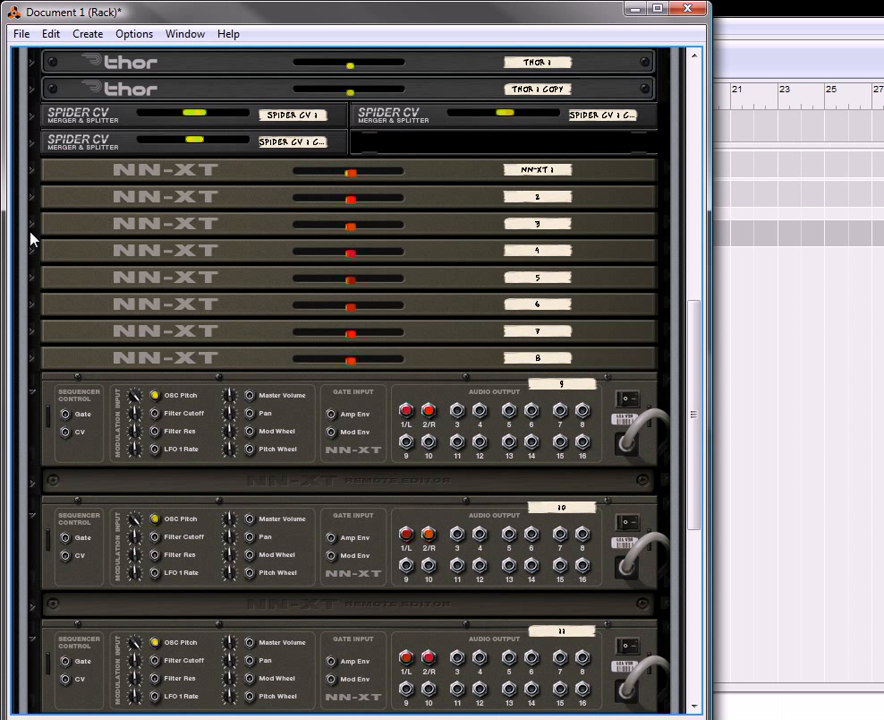
left_click(32, 360)
left_click(33, 318)
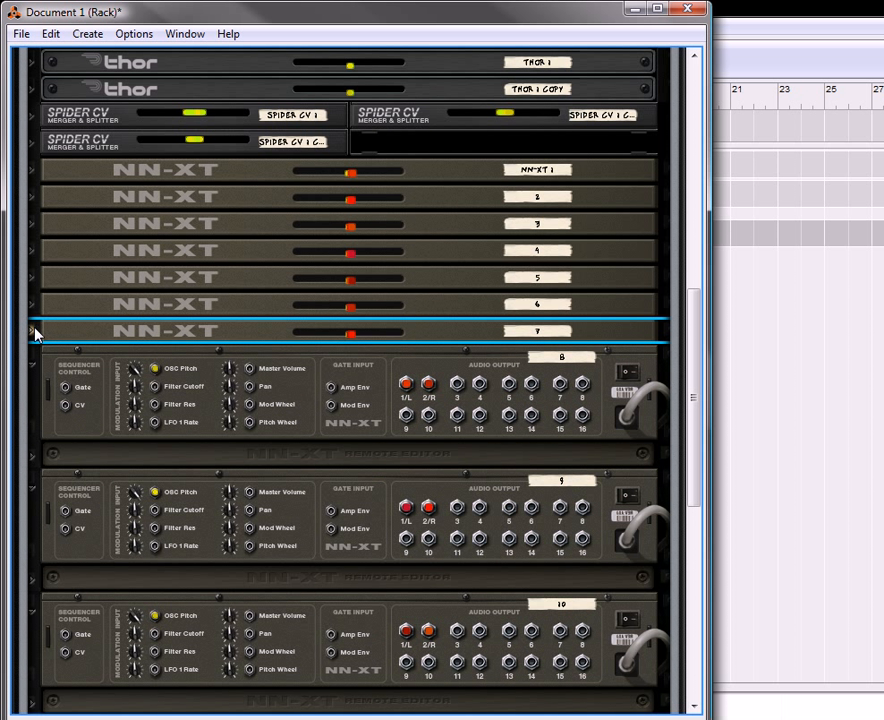
left_click(35, 331)
left_click(35, 304)
left_click(35, 277)
left_click(35, 250)
left_click(33, 223)
left_click(33, 196)
left_click(33, 169)
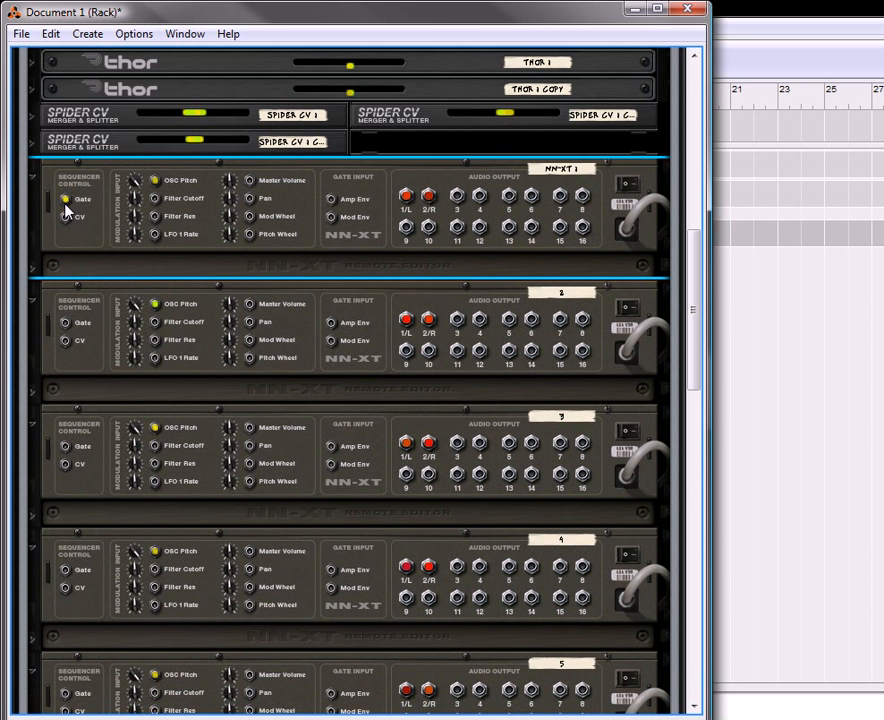
- Connect the Kong pads' Gate Out jacks to the sequencer control inputs of the NN-XT copies, one pad per sampler
left_click_drag(64, 323, 314, 590)
left_click_drag(375, 584, 130, 600)
left_click_drag(222, 718, 65, 557)
left_click_drag(66, 686, 447, 228)
left_click_drag(247, 159, 66, 554)
left_click_drag(68, 678, 311, 176)
left_click_drag(377, 178, 66, 604)
- Move the cables on NN-XTs 6 and 5 from CV to Gate, and connect the remaining samplers' Gate inputs to Kong
left_click_drag(65, 500, 65, 480)
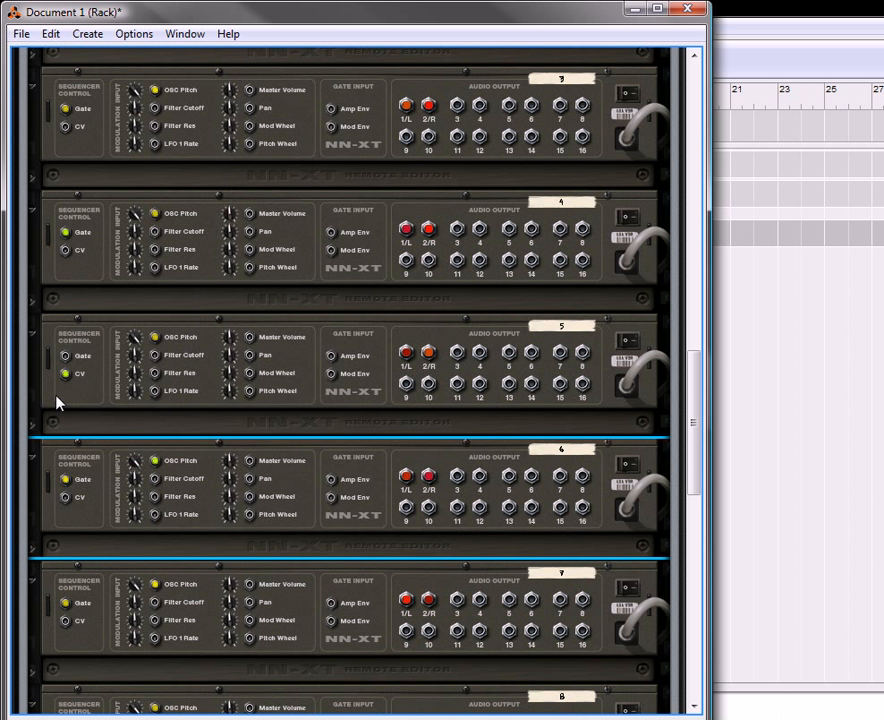
left_click_drag(67, 378, 65, 356)
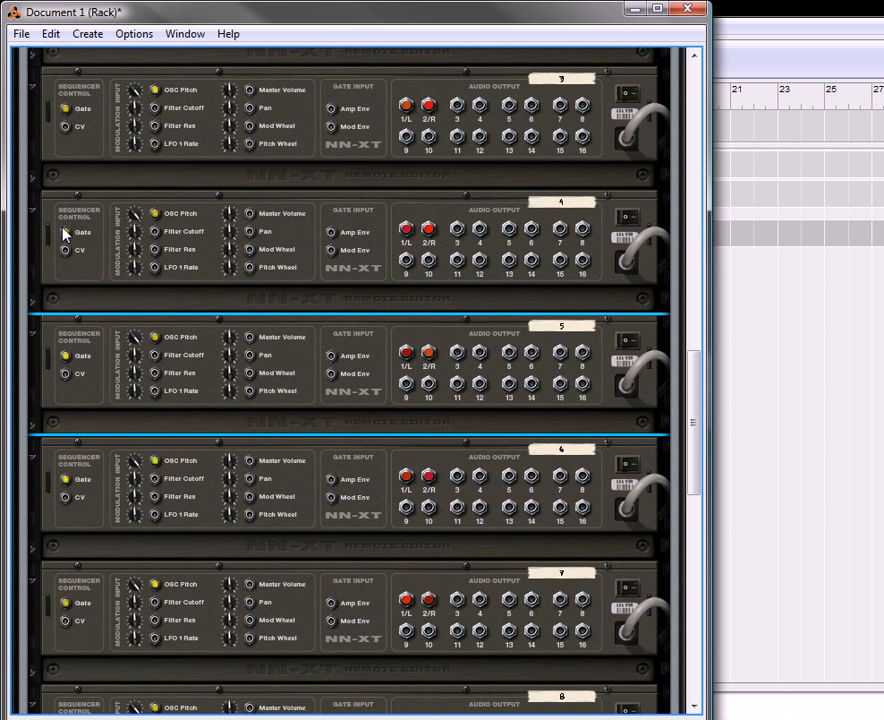
scroll(85, 582, "down", 3)
left_click_drag(78, 618, 472, 10)
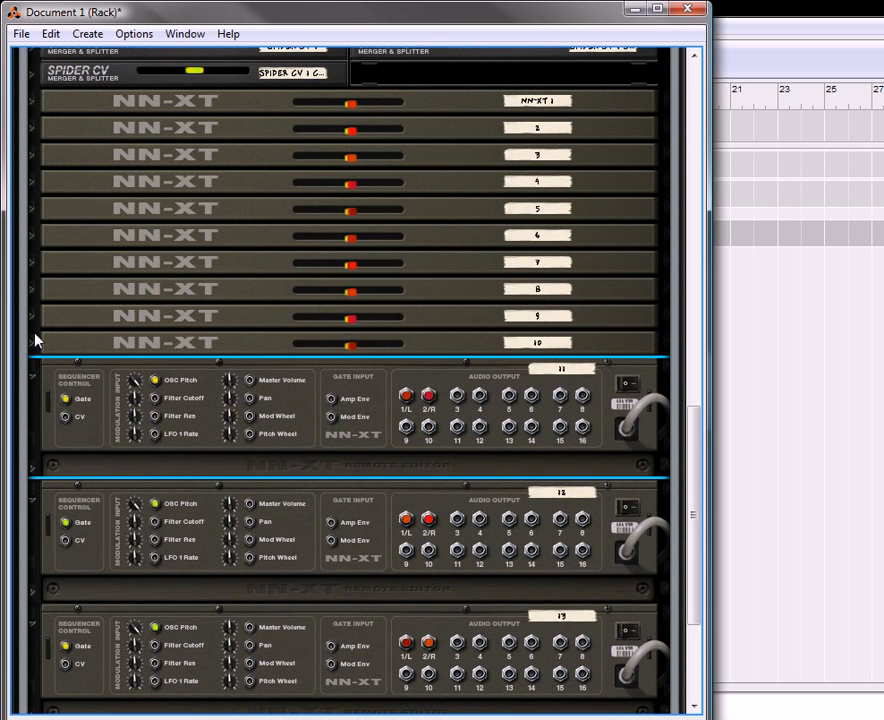
- Expand the collapsed NN-XTs again, from sampler 10 up to NN-XT 1
left_click(33, 341)
left_click(32, 316)
left_click(31, 282)
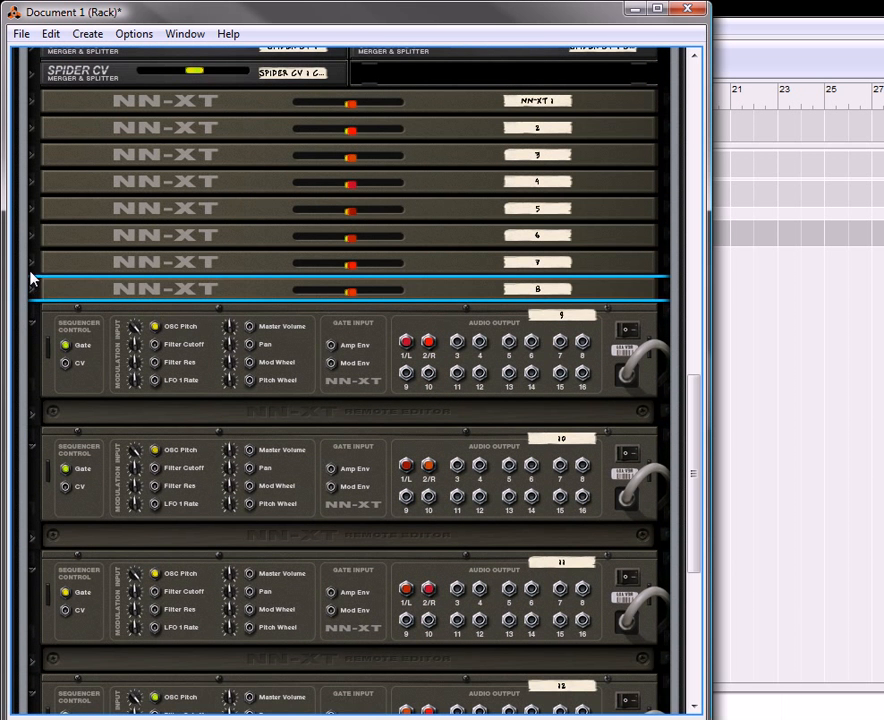
left_click(34, 288)
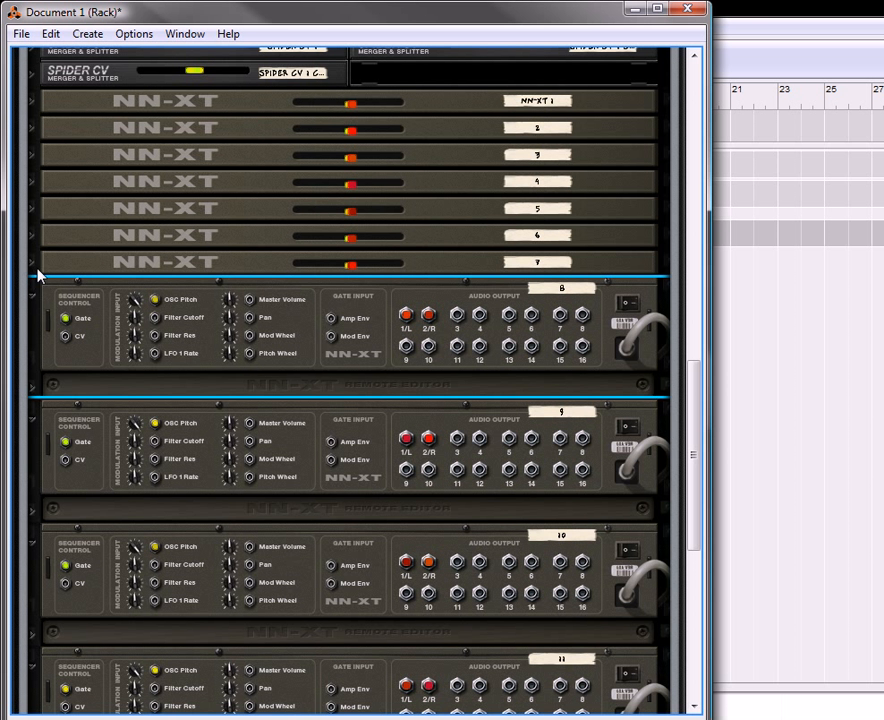
left_click(31, 260)
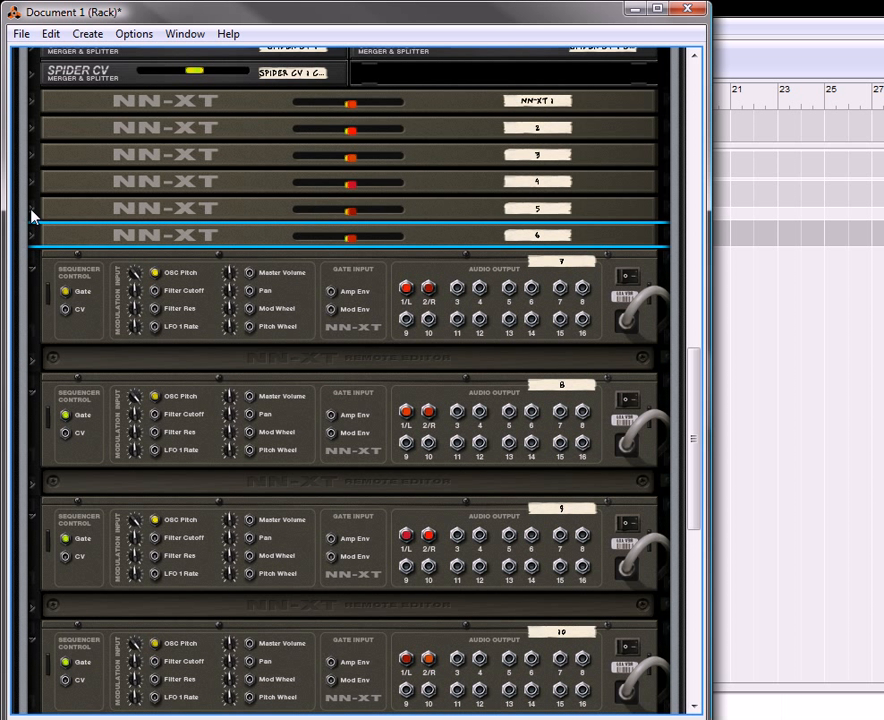
left_click(32, 212)
left_click(33, 332)
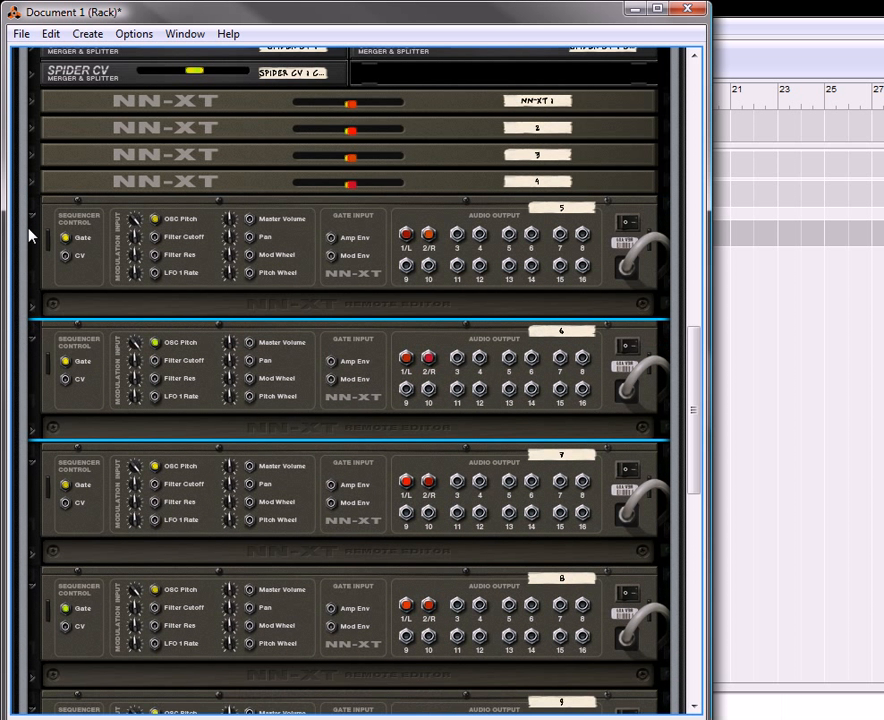
left_click(33, 182)
left_click(33, 156)
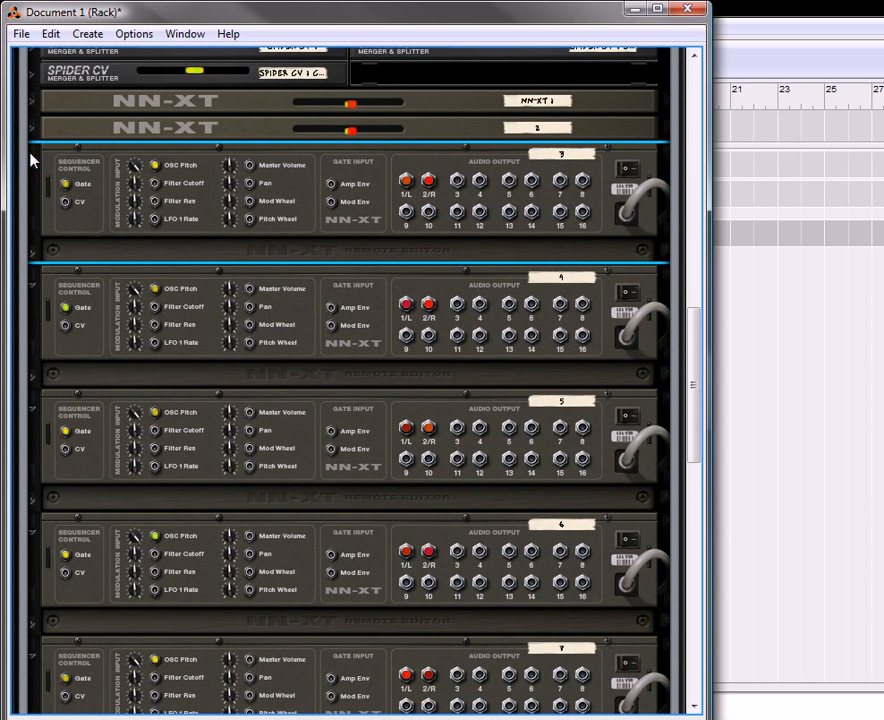
left_click(33, 130)
left_click(33, 111)
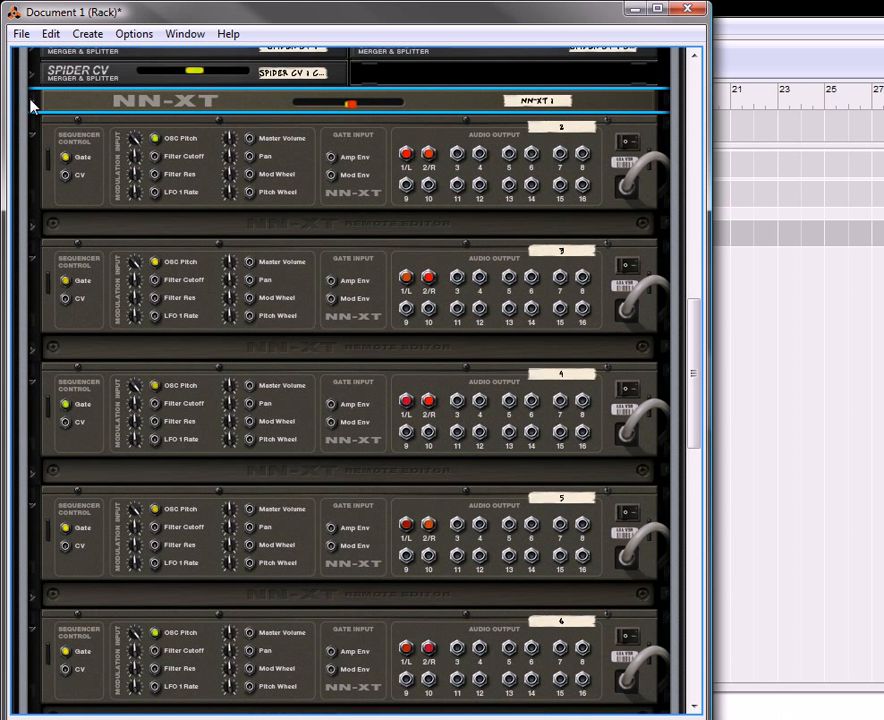
left_click(32, 104)
- Flip the rack to its front and expand the remote editor of NN-XT 2
key("Tab")
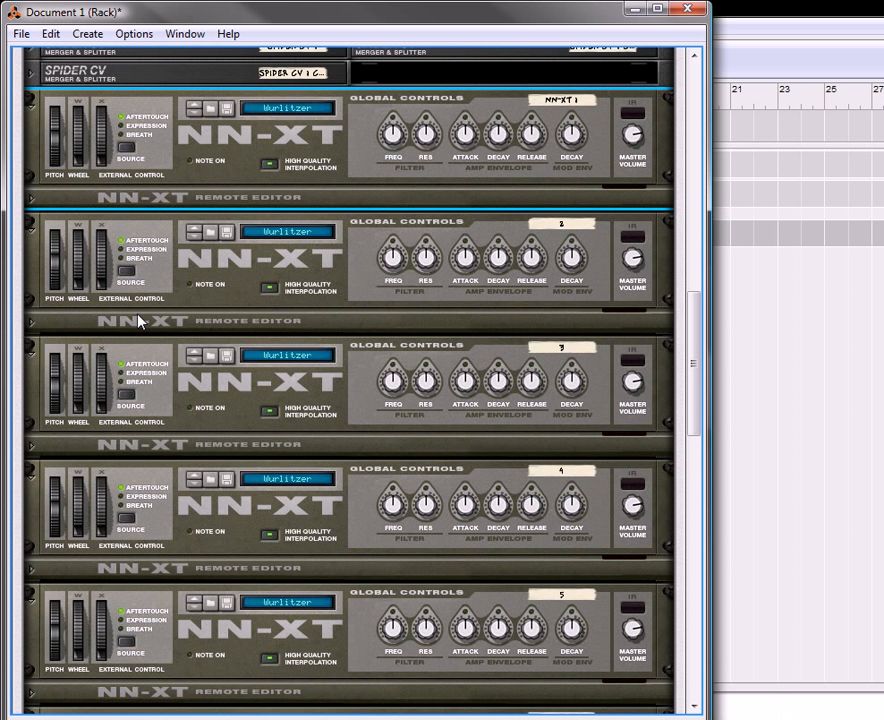
left_click(35, 328)
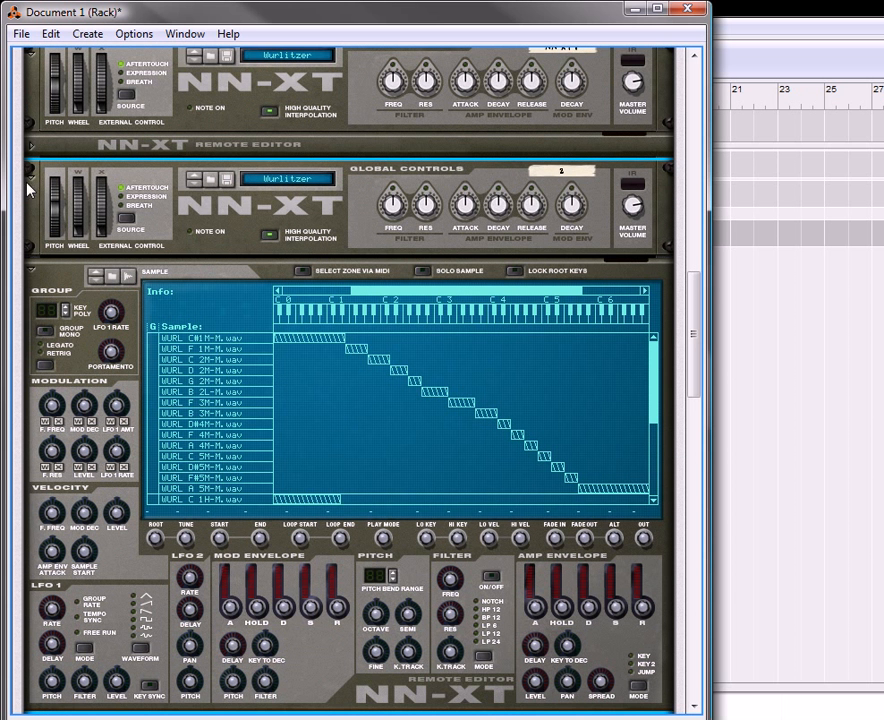
scroll(80, 418, "down", 5)
scroll(108, 408, "up", 2)
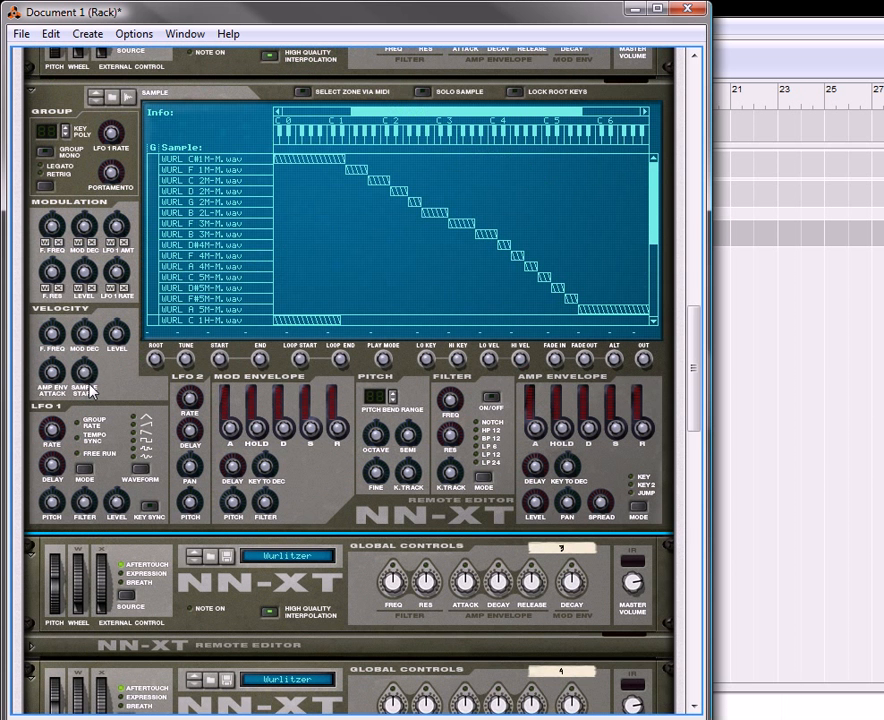
- Select all Wurlitzer zones in NN-XT 2 and NN-XT 3, raise their semitone pitch, and collapse each remote editor
left_click(150, 242)
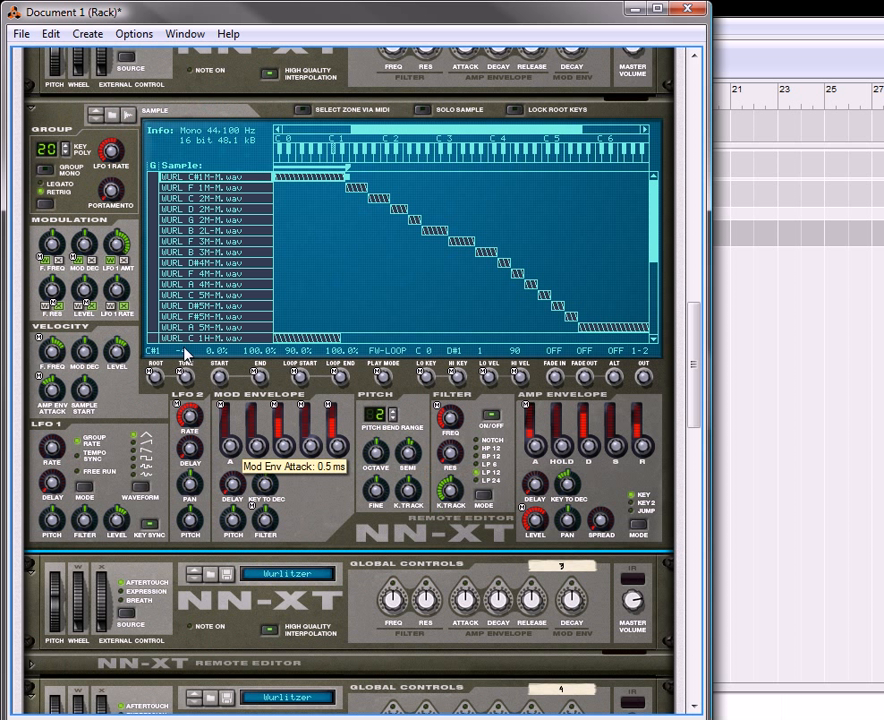
left_click(32, 110)
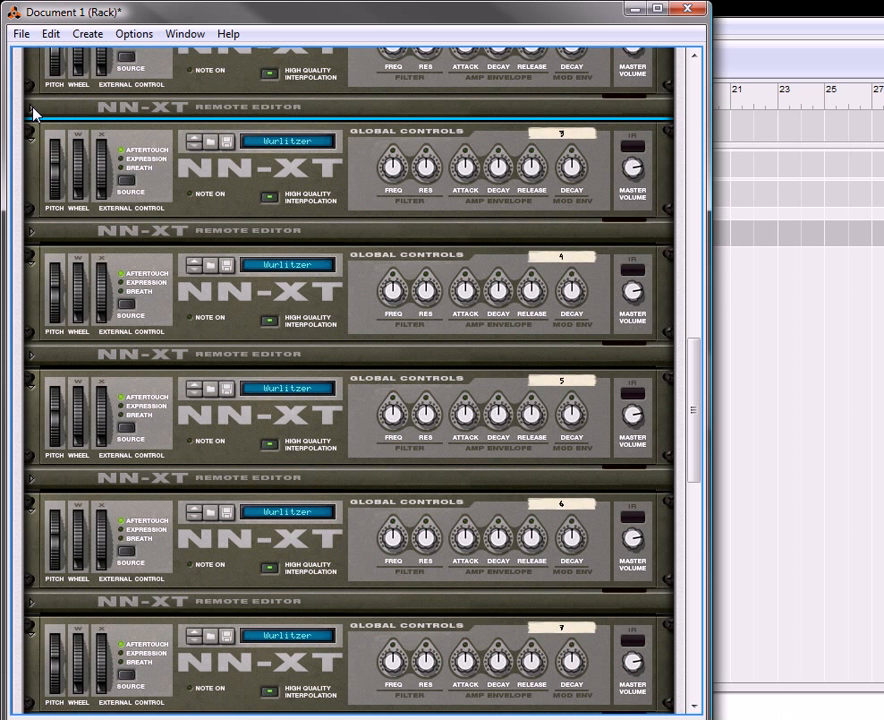
left_click(32, 233)
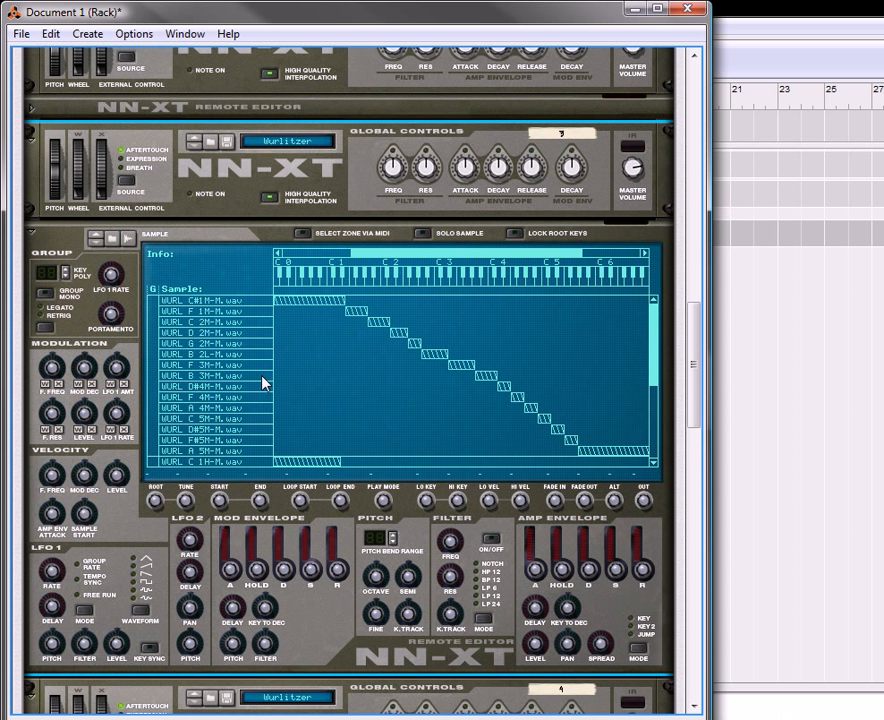
left_click(159, 403)
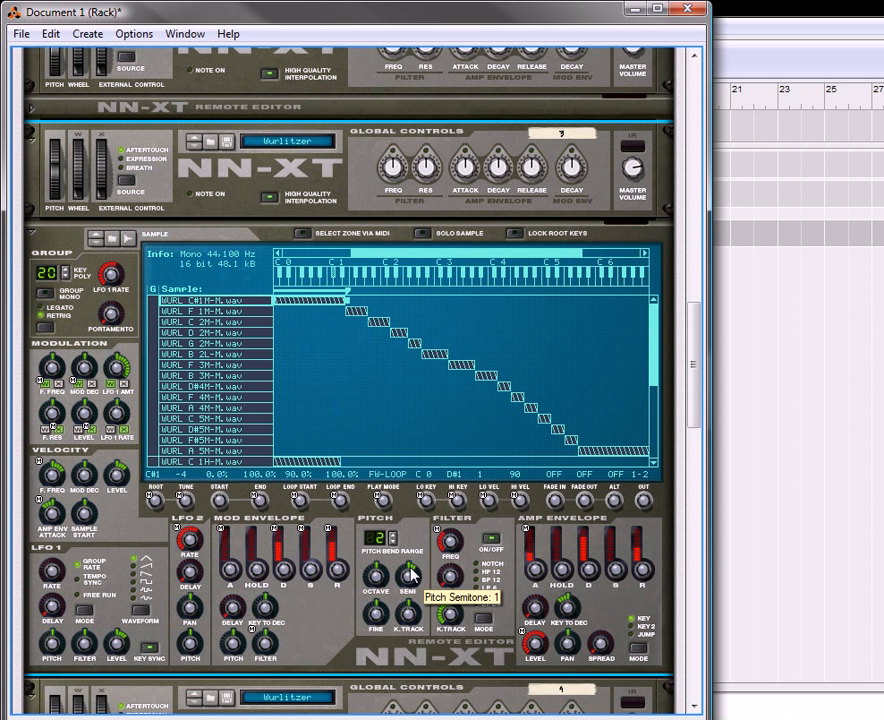
left_click(30, 234)
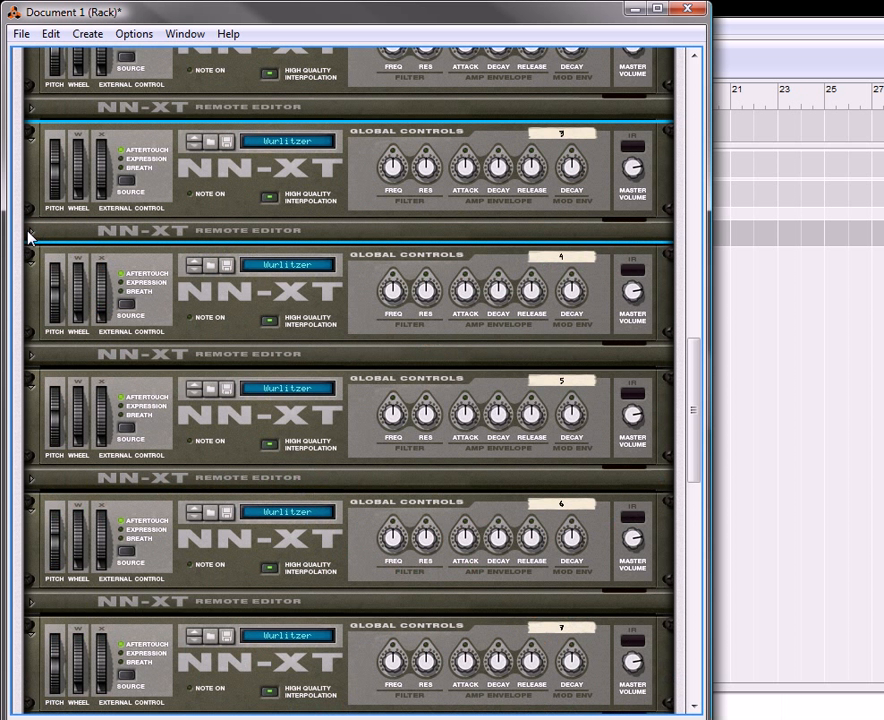
- Select all Wurlitzer zones in NN-XT 4, raise their semitone pitch, and collapse its remote editor
left_click(32, 356)
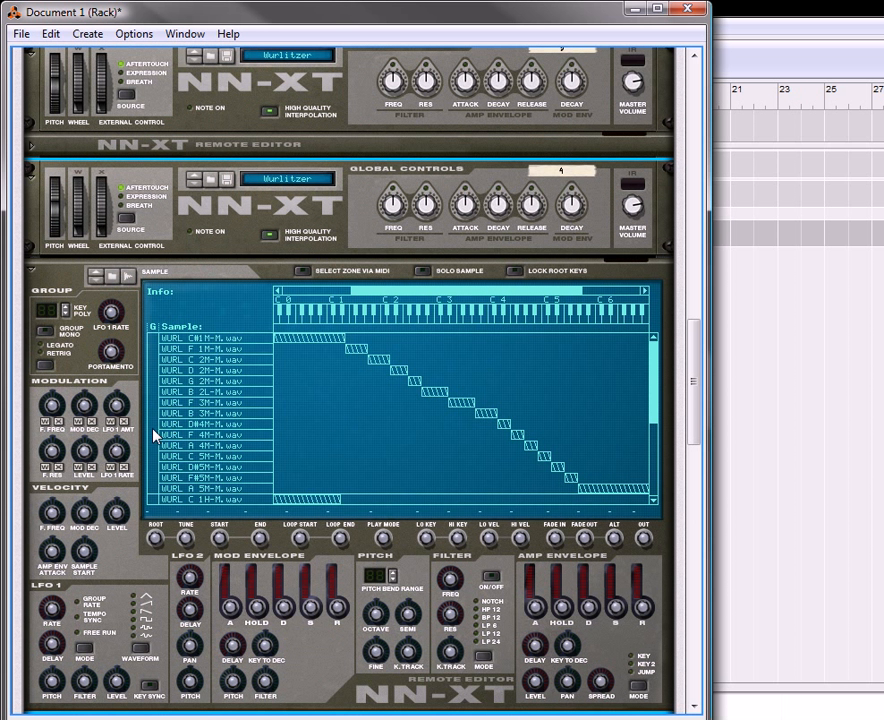
left_click(153, 468)
left_click(151, 502, "shift")
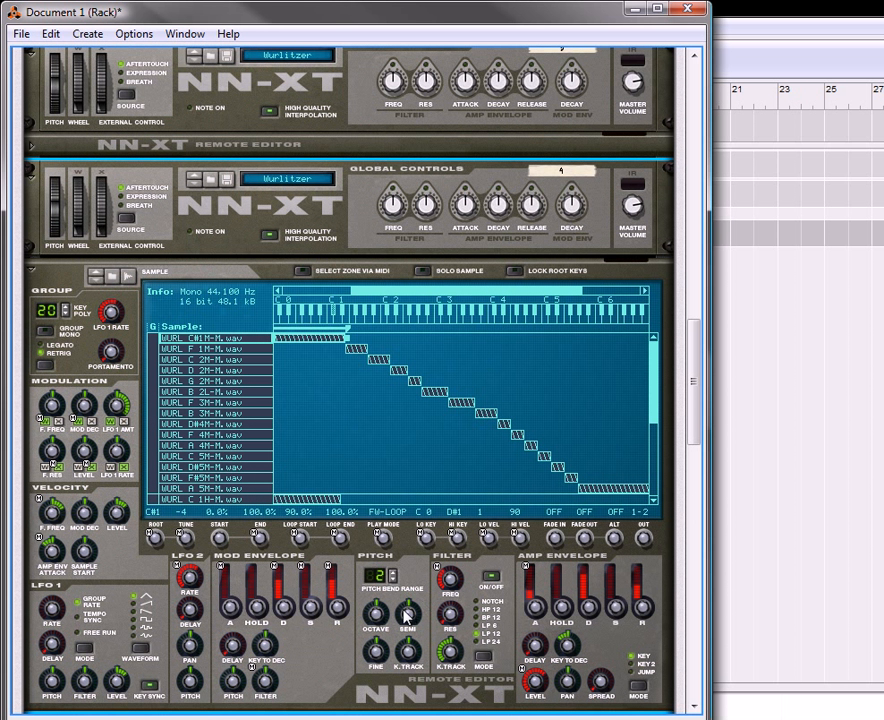
mouse_move(409, 607)
scroll(57, 148, "down", 10)
scroll(54, 155, "up", 6)
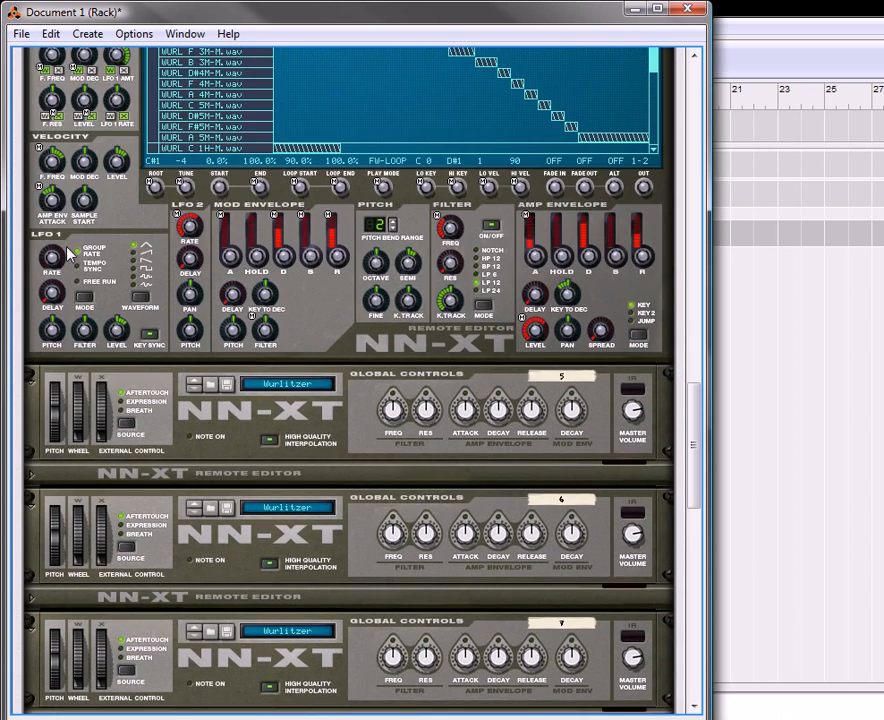
scroll(70, 255, "up", 5)
left_click(33, 216)
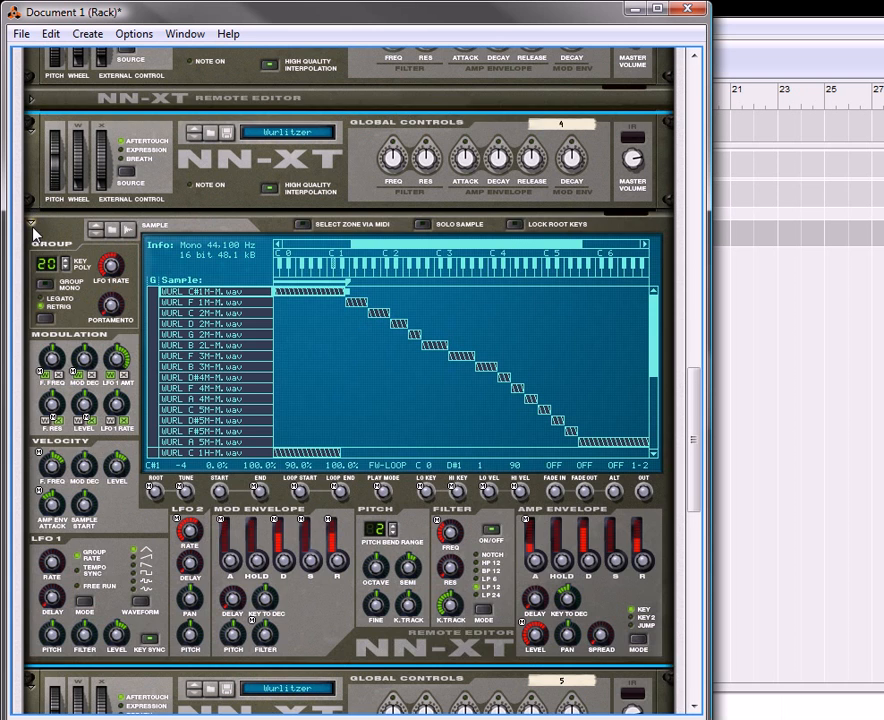
- Expand both Thor devices and show the programmer of Thor 1
scroll(30, 306, "up", 5)
scroll(18, 322, "up", 3)
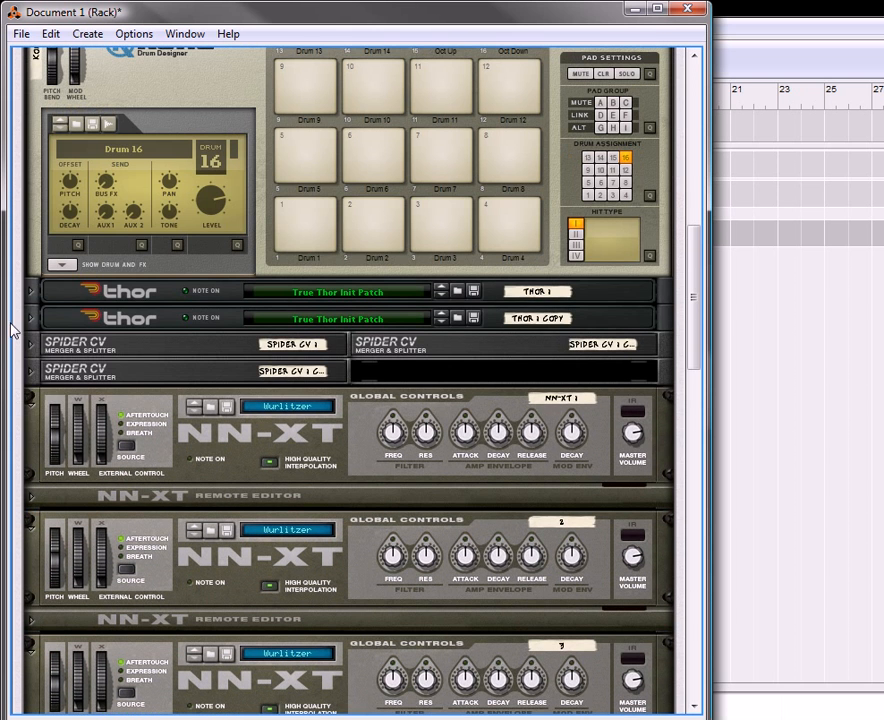
left_click(32, 319)
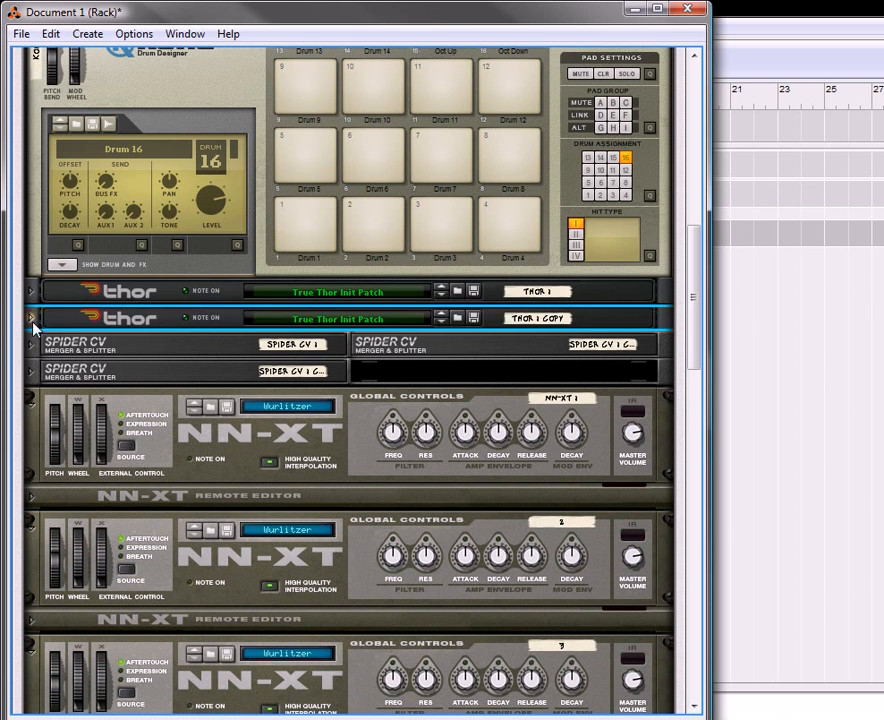
left_click(31, 291)
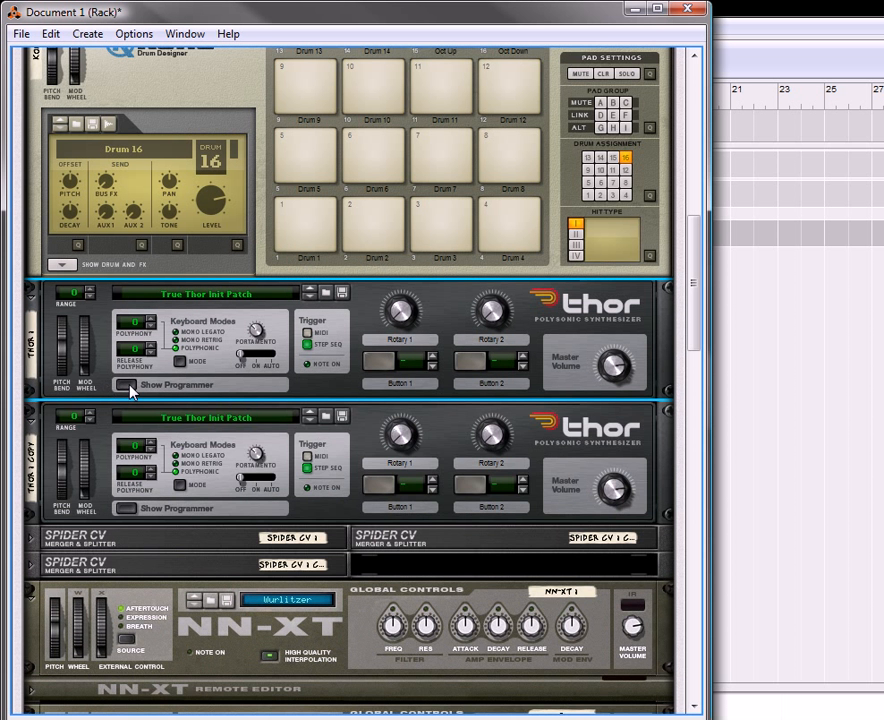
left_click(128, 385)
- Set the sources of Thor 1's first two modulation rows to Step Sequencer Note, each with an amount of 100
left_click(77, 575)
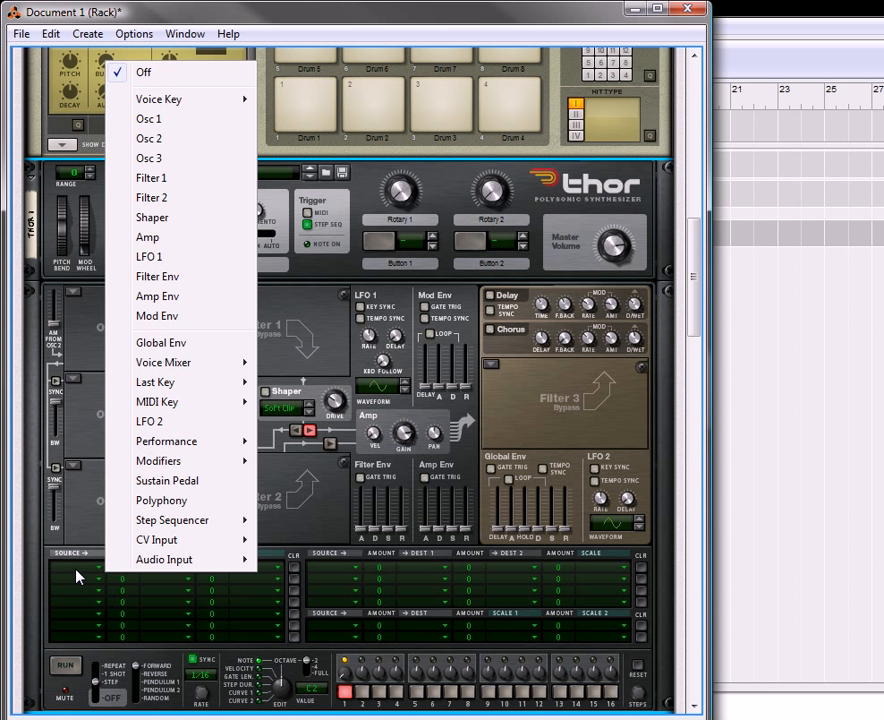
mouse_move(176, 527)
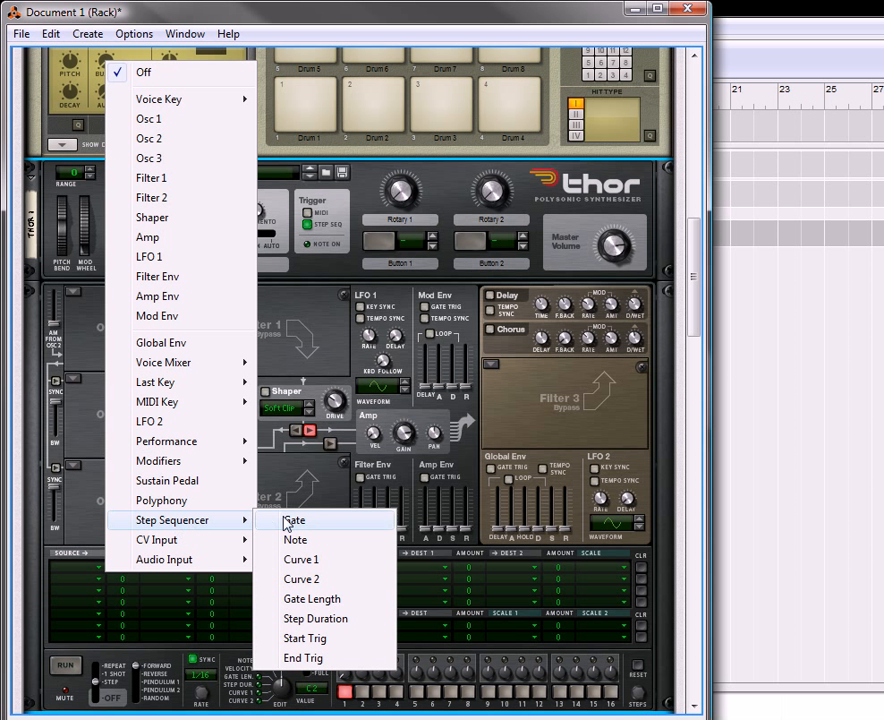
left_click(310, 540)
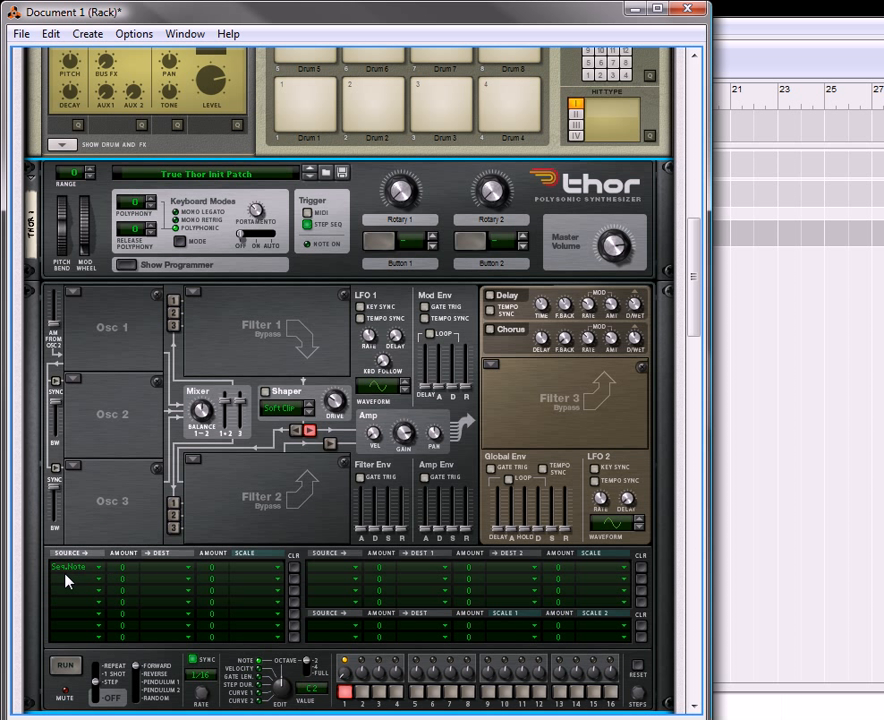
left_click(68, 579)
mouse_move(173, 532)
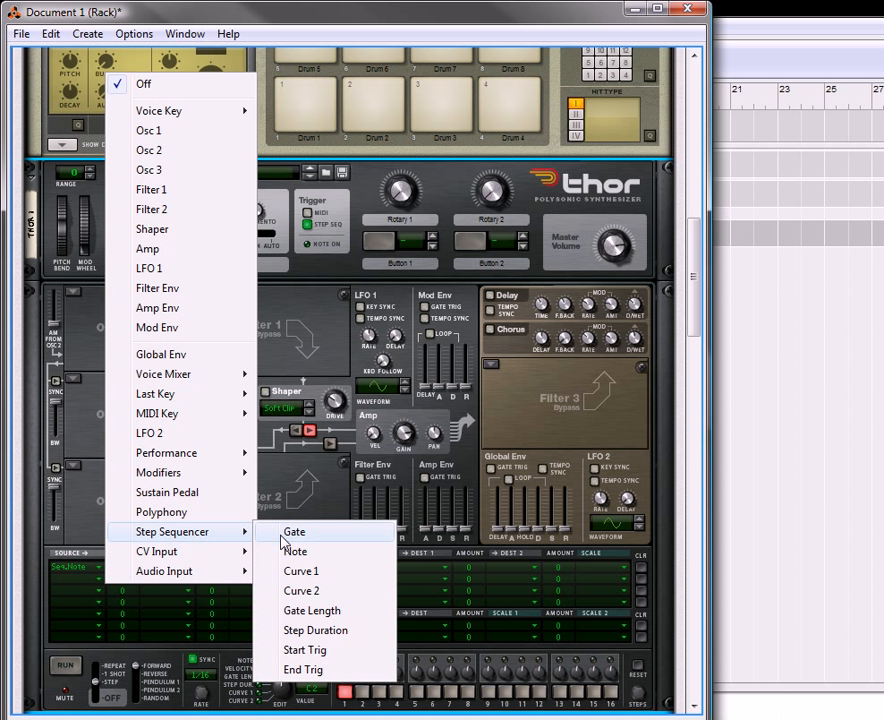
left_click(298, 551)
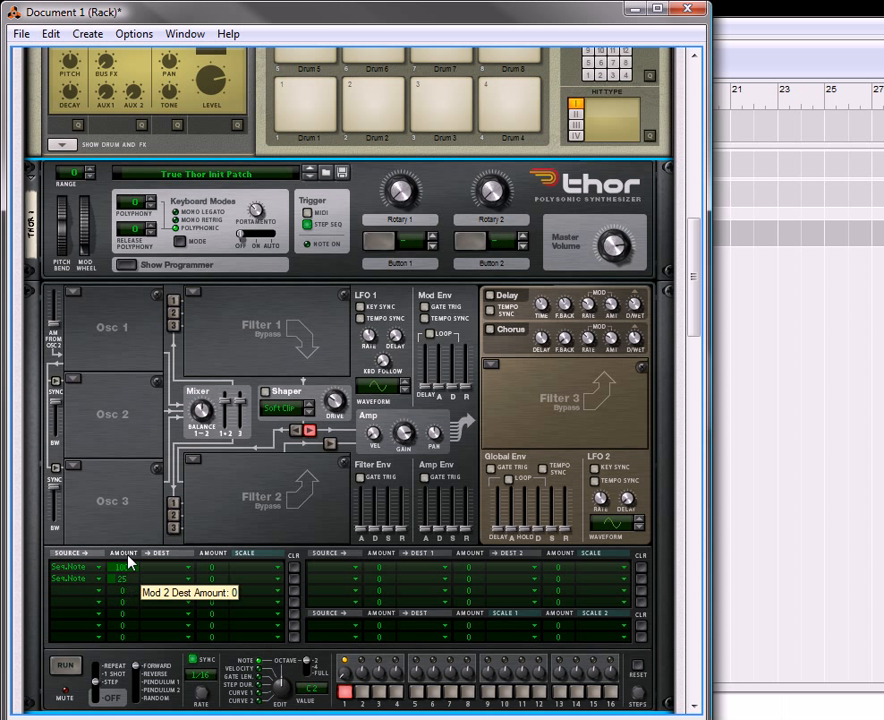
- Route Thor 1's first modulation row to Step Sequencer Transpose and the second to CV Output 1
left_click(172, 568)
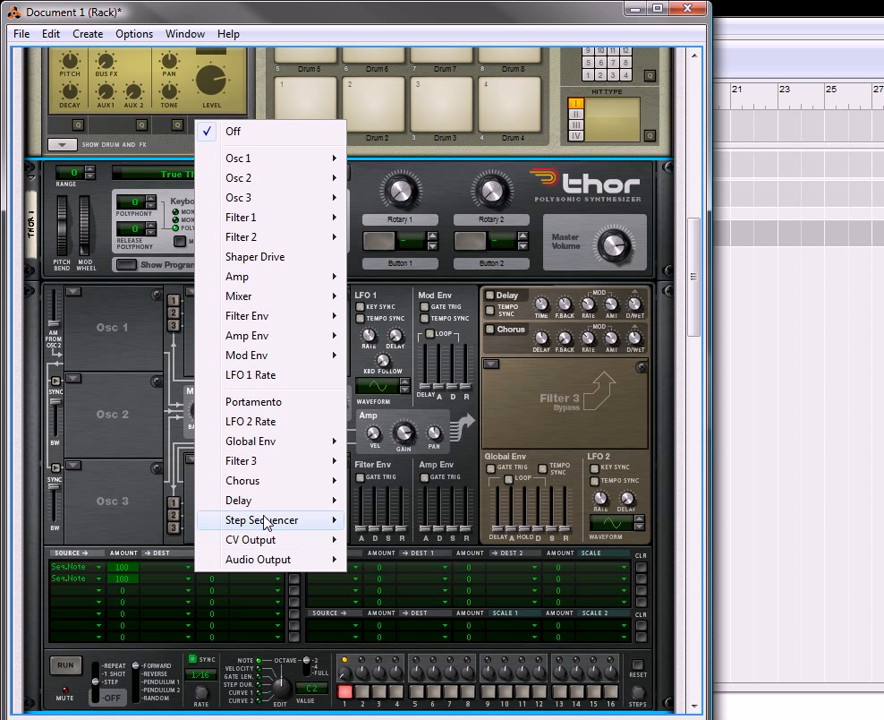
mouse_move(286, 520)
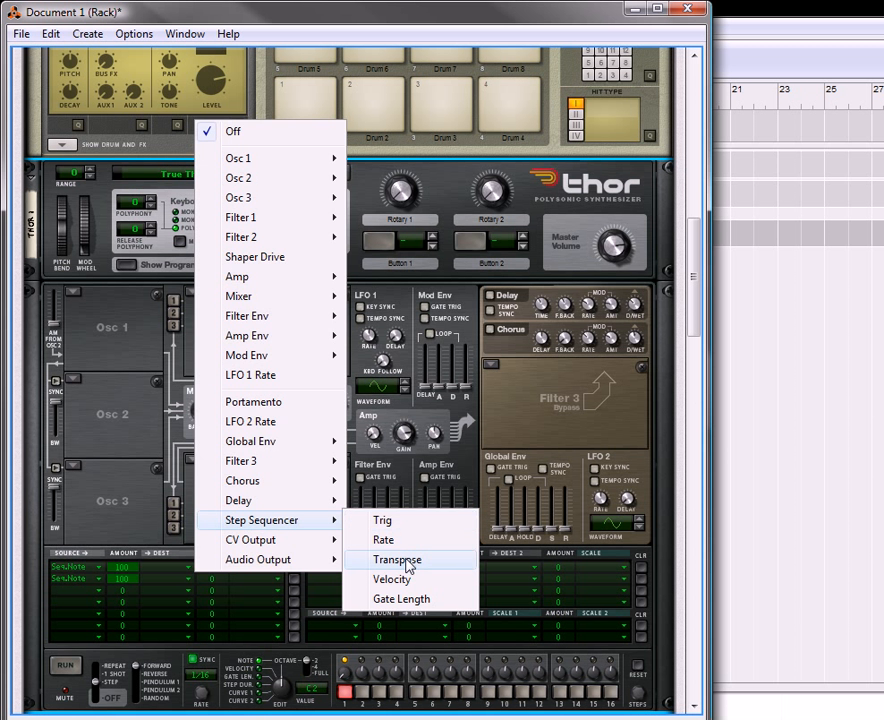
left_click(400, 559)
left_click(190, 587)
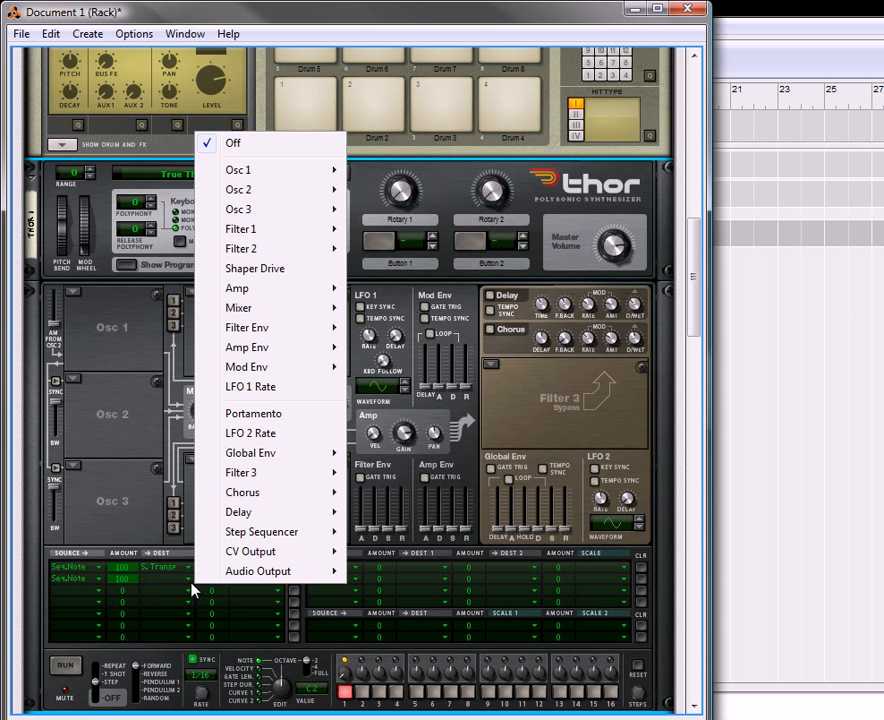
mouse_move(255, 556)
left_click(360, 553)
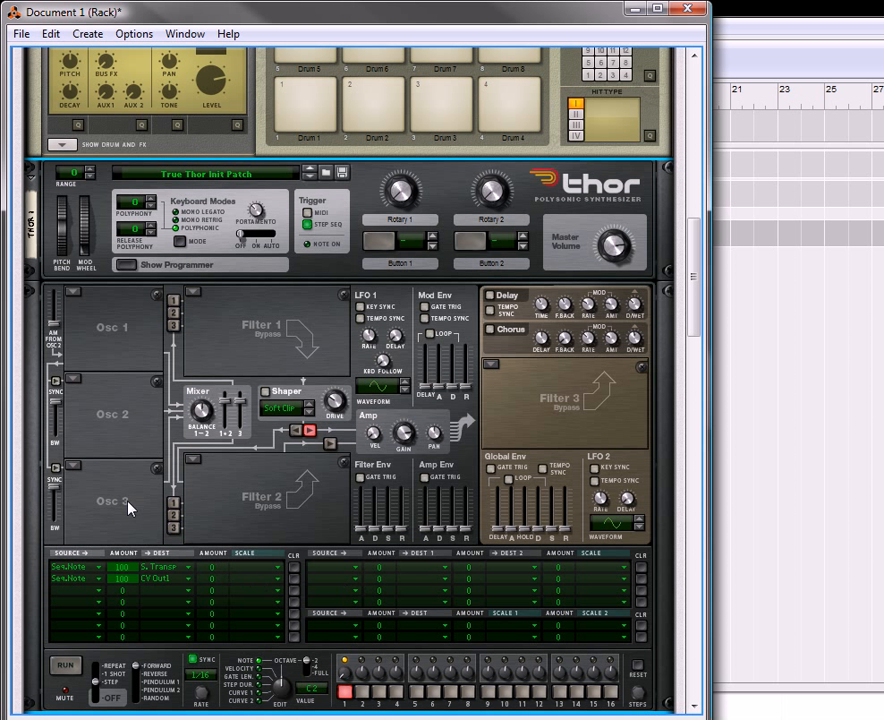
- Show the programmer of Thor 1 Copy and set its first two modulation sources to Step Sequencer Note at amount 100
scroll(128, 508, "down", 6)
left_click(128, 465)
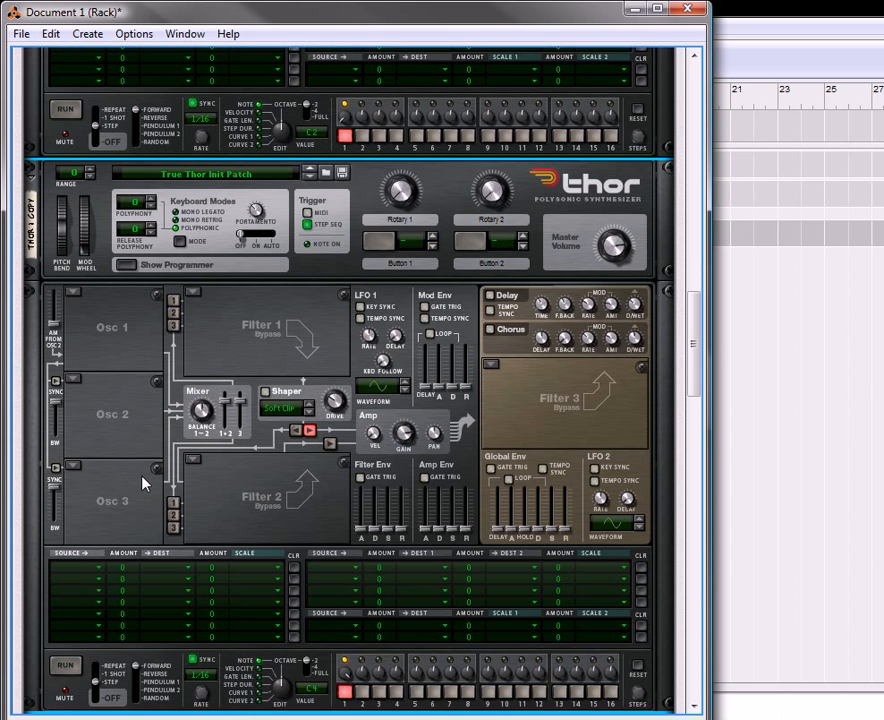
left_click(108, 483)
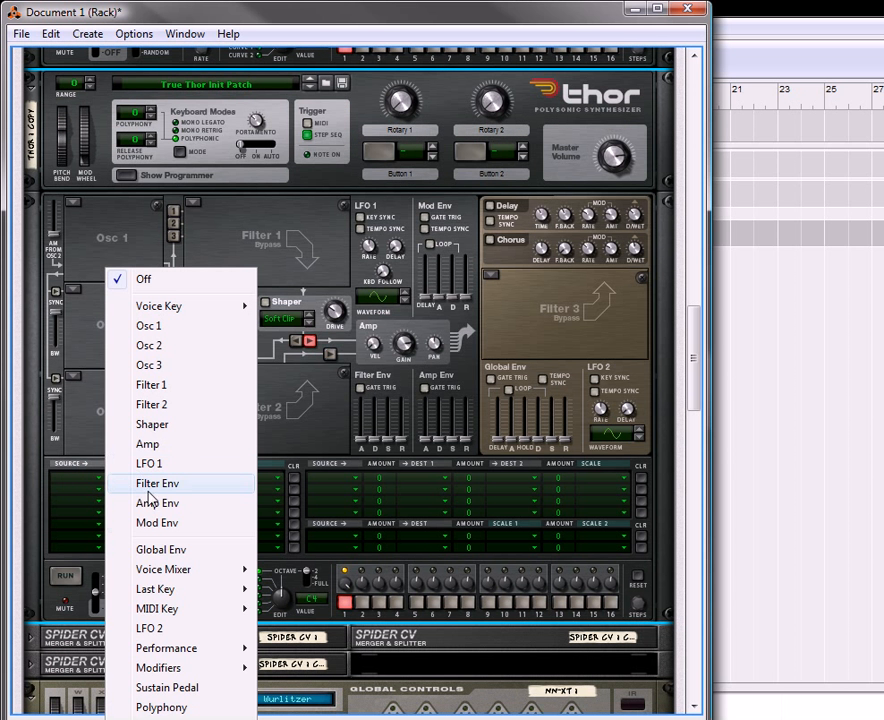
mouse_move(173, 670)
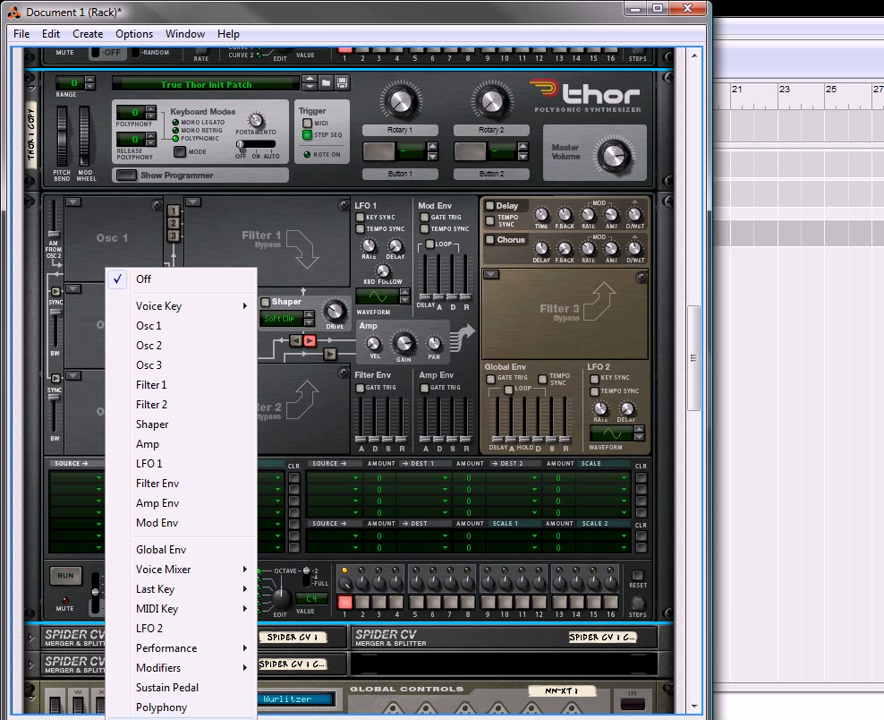
mouse_move(210, 648)
left_click(316, 610)
left_click(69, 474)
mouse_move(200, 648)
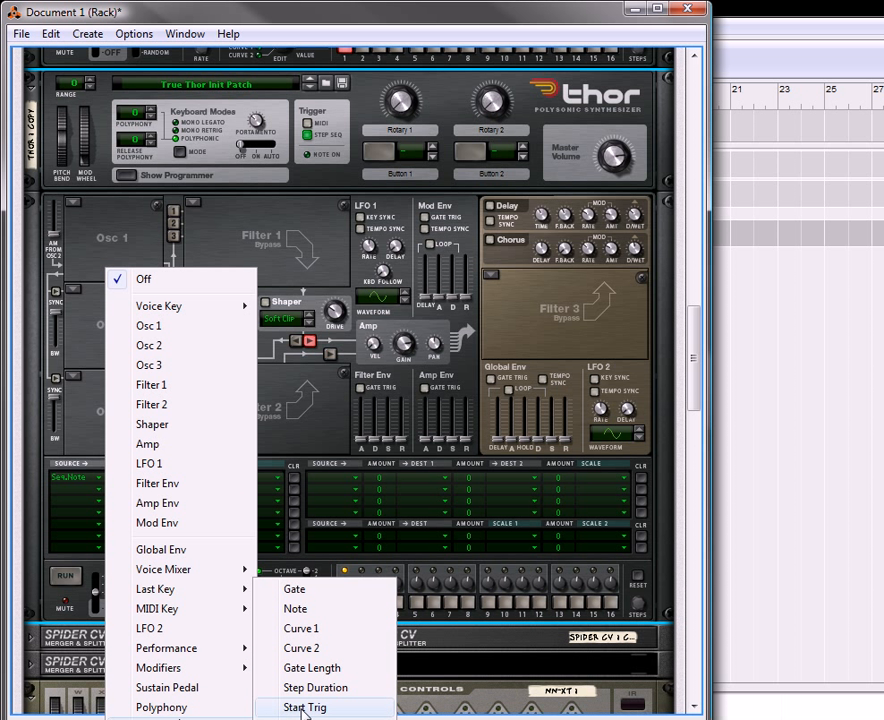
left_click(319, 612)
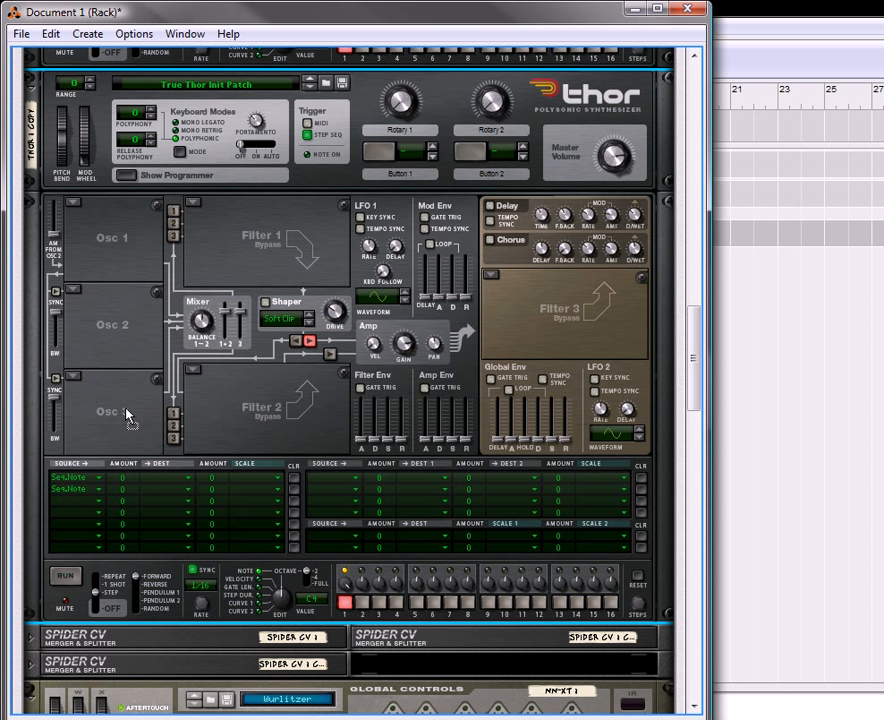
left_click_drag(122, 487, 120, 412)
left_click_drag(132, 503, 130, 405)
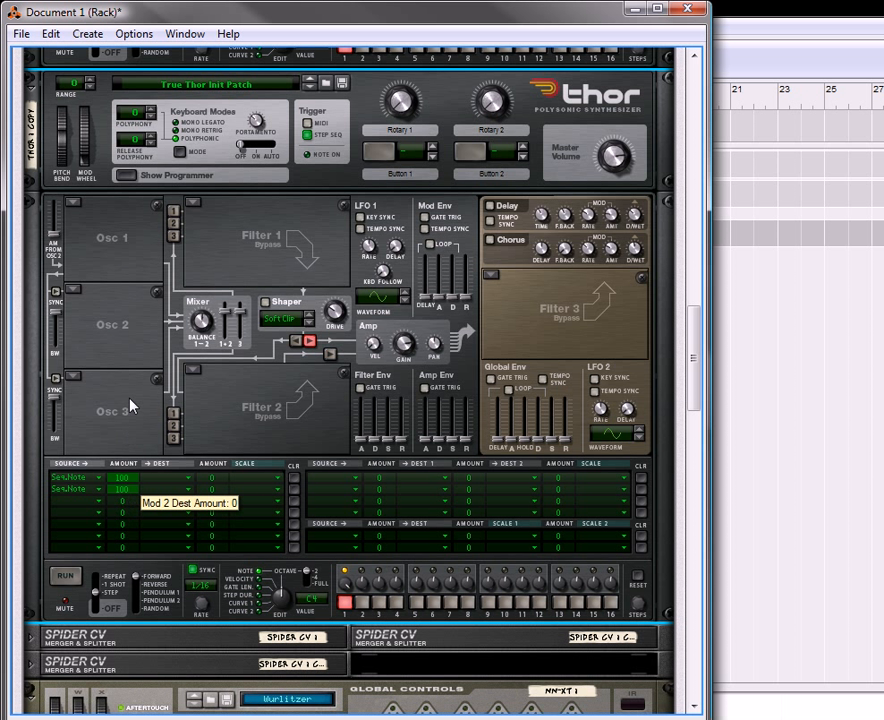
- Route Thor 1 Copy's first modulation row to Step Sequencer Transpose and the second to CV Output 1
left_click(168, 483)
mouse_move(339, 430)
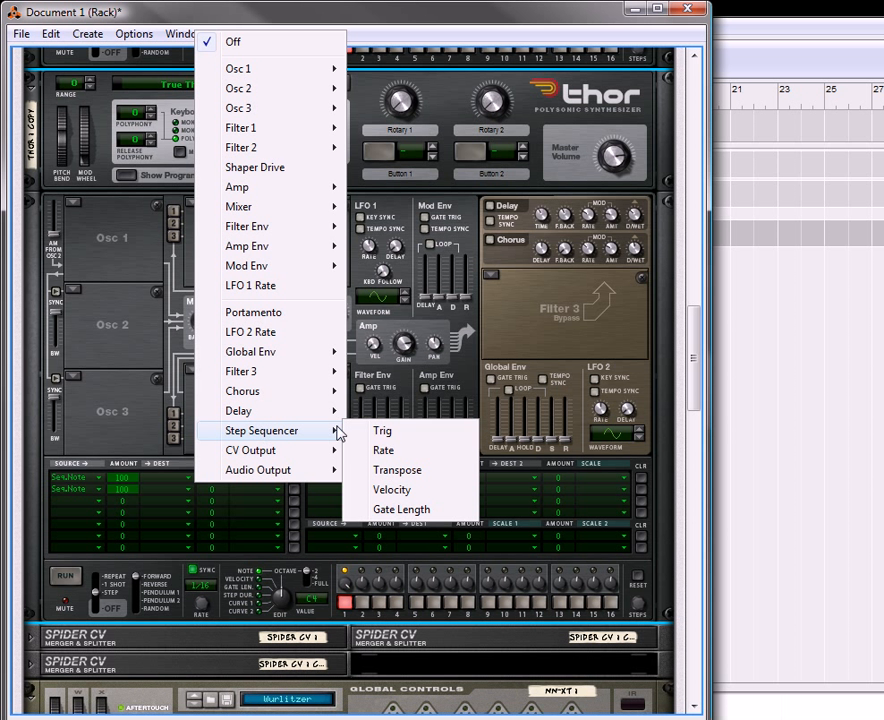
left_click(386, 470)
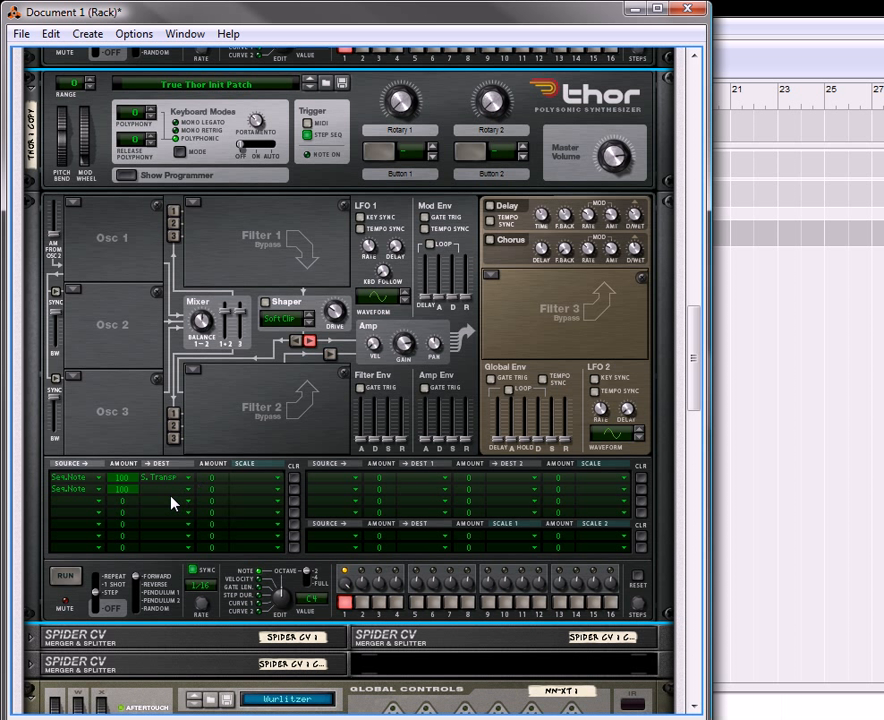
left_click(171, 497)
mouse_move(320, 443)
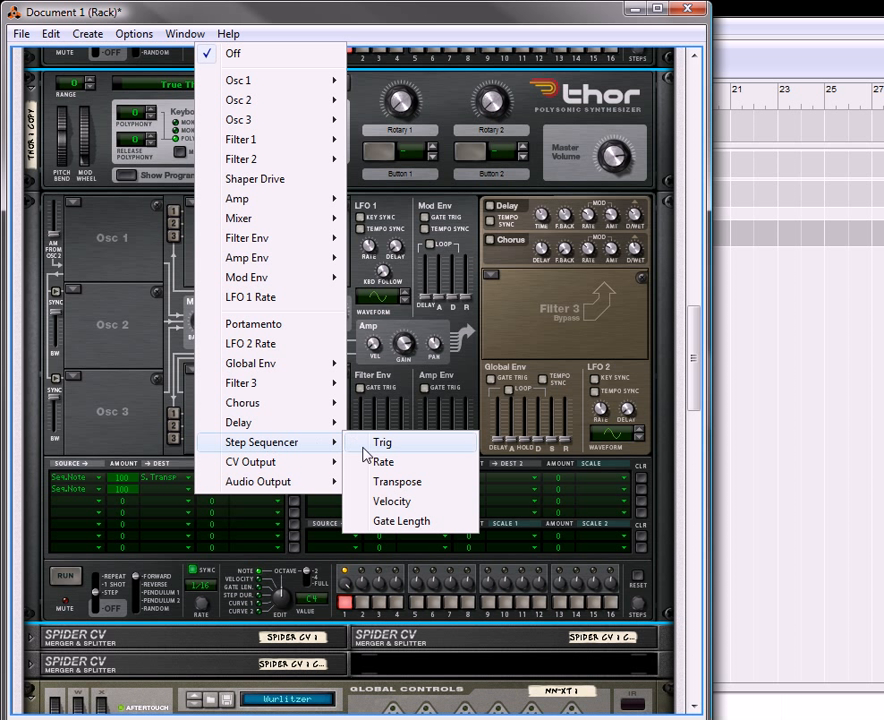
mouse_move(296, 463)
left_click(380, 462)
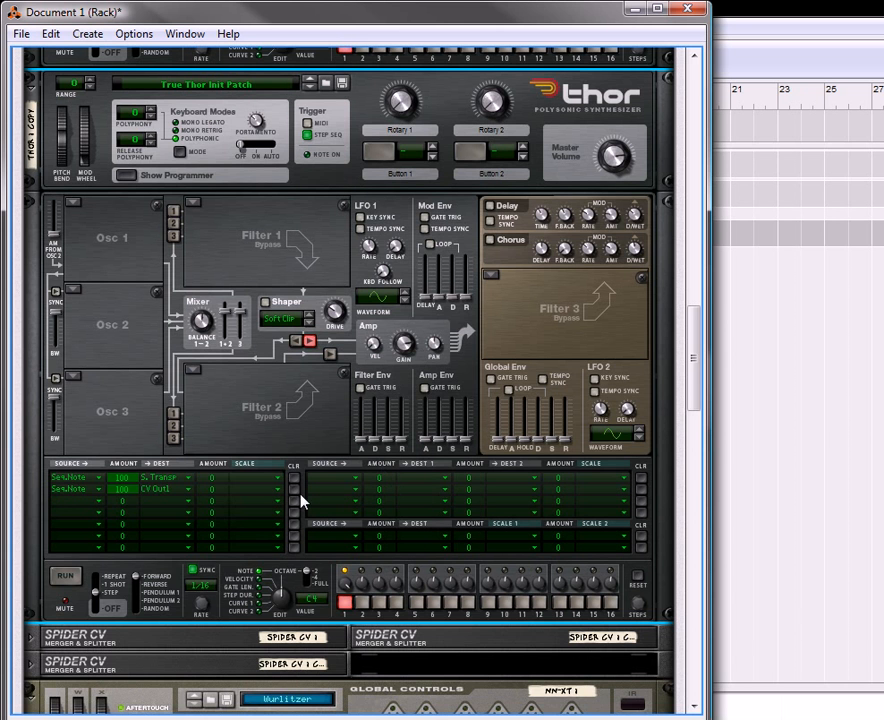
- Hide the programmers of both Thors and collapse the two devices in the rack
scroll(138, 385, "up", 3)
left_click(128, 320)
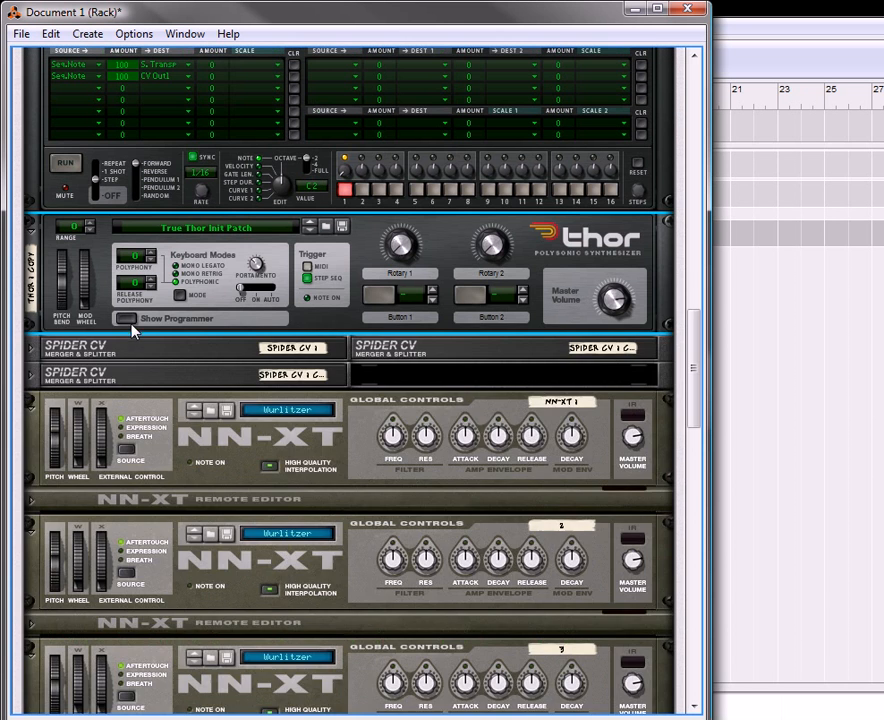
scroll(131, 330, "up", 8)
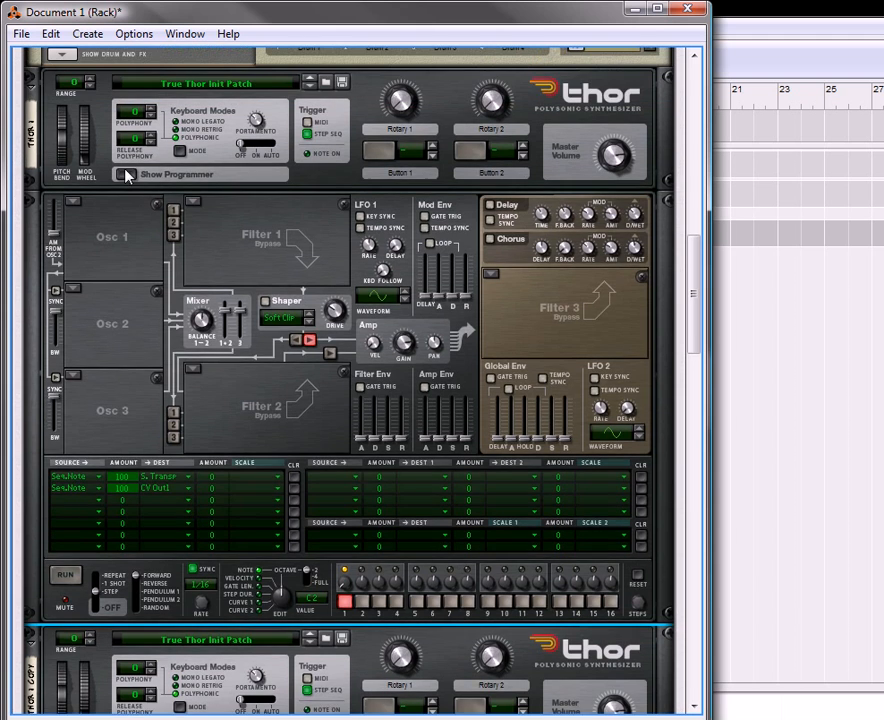
left_click(126, 175)
scroll(122, 246, "up", 5)
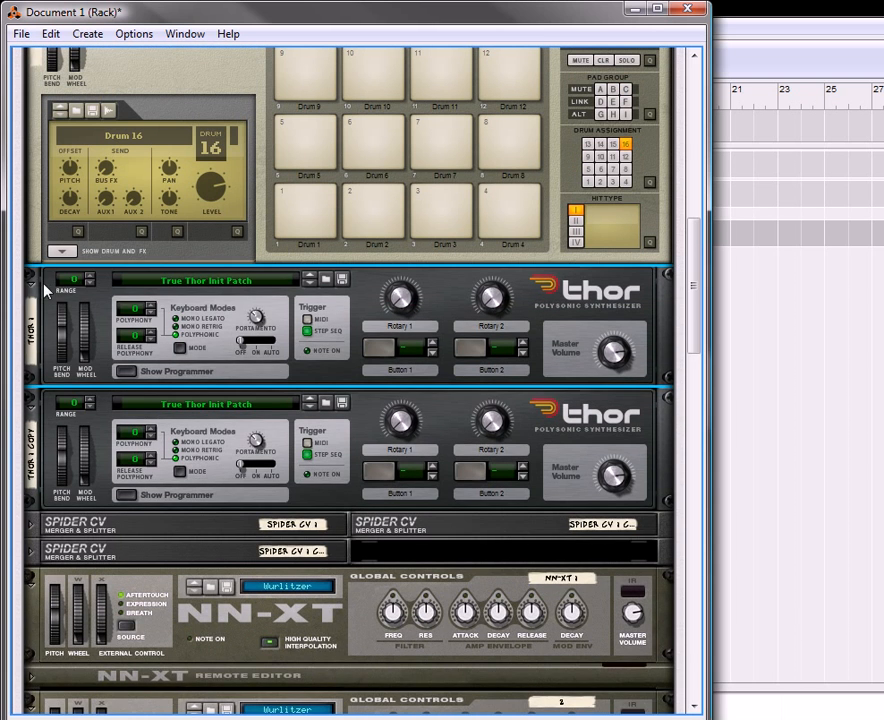
left_click(36, 288)
left_click(35, 300)
scroll(190, 365, "up", 2)
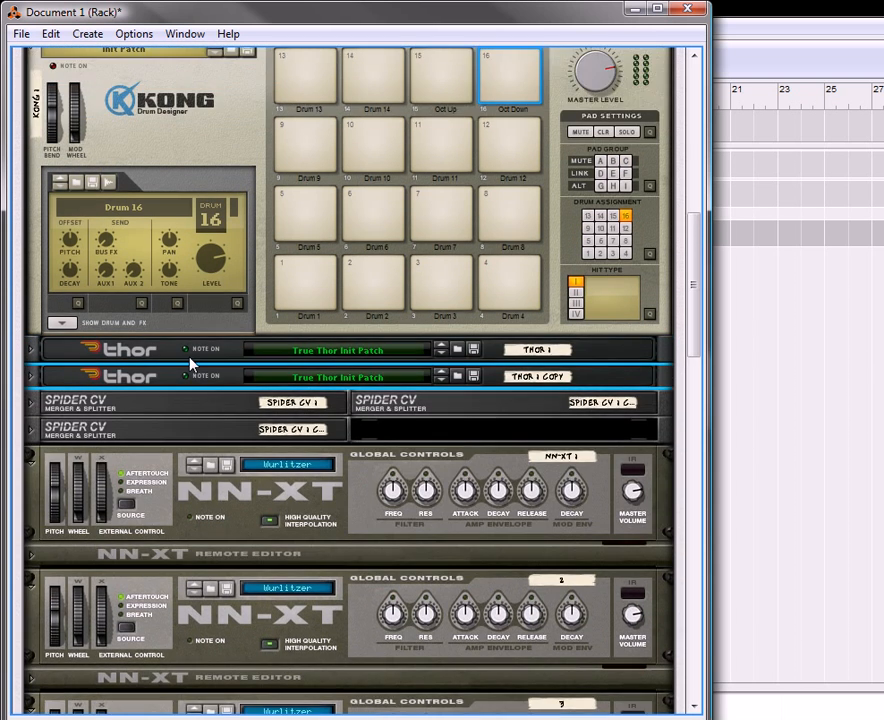
- Audition Kong pads 1 through 13 in ascending order
scroll(190, 365, "up", 3)
left_click(320, 432)
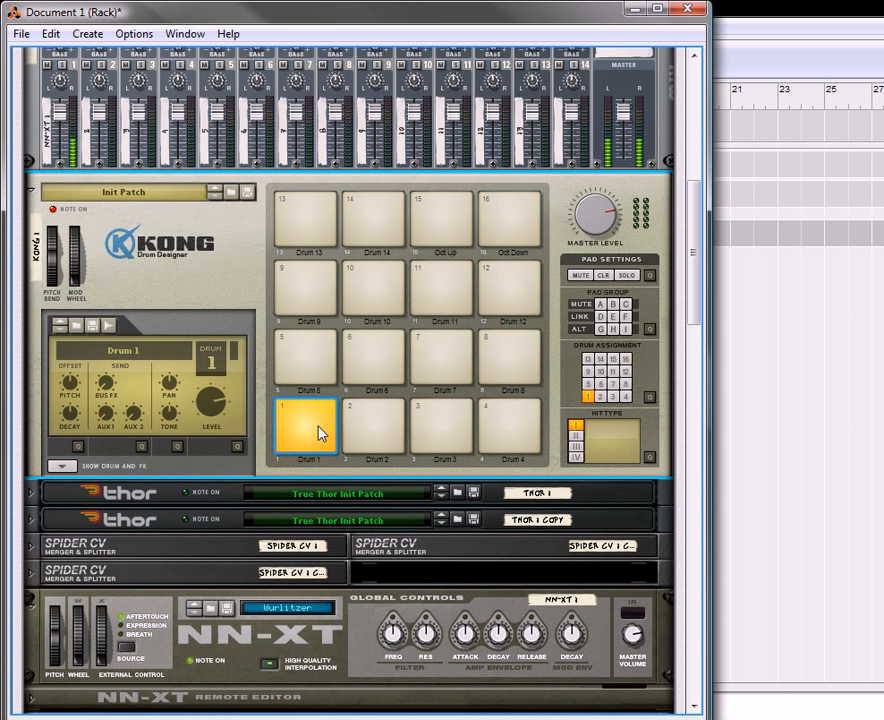
left_click(381, 418)
left_click(436, 426)
left_click(520, 432)
left_click(304, 342)
left_click(354, 352)
left_click(440, 360)
left_click(516, 364)
left_click(314, 294)
left_click(378, 292)
left_click(443, 292)
left_click(511, 290)
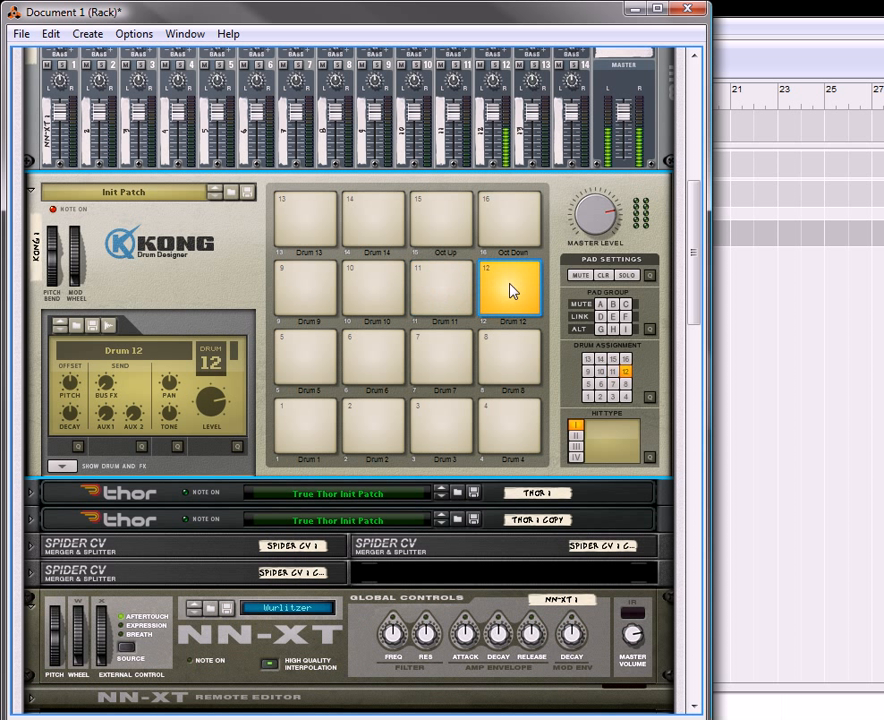
left_click(292, 217)
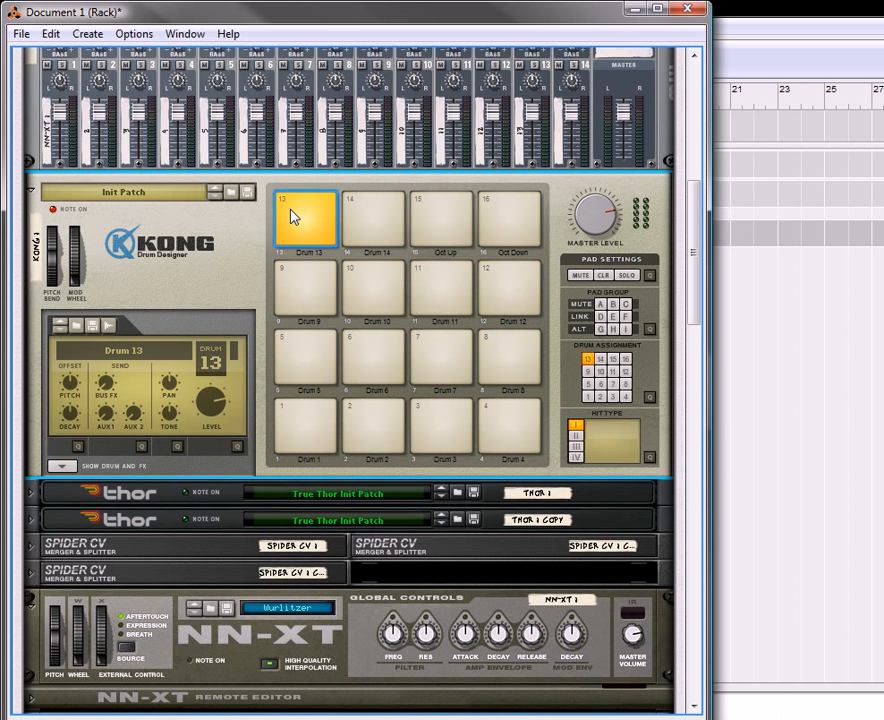
- Trigger Kong's Oct Down pad, and audition pads 1 through 8 and pad 12
left_click(514, 224)
left_click(336, 432)
left_click(382, 430)
left_click(428, 430)
left_click(521, 440)
left_click(300, 362)
left_click(376, 358)
left_click(452, 360)
left_click(511, 355)
left_click(485, 288)
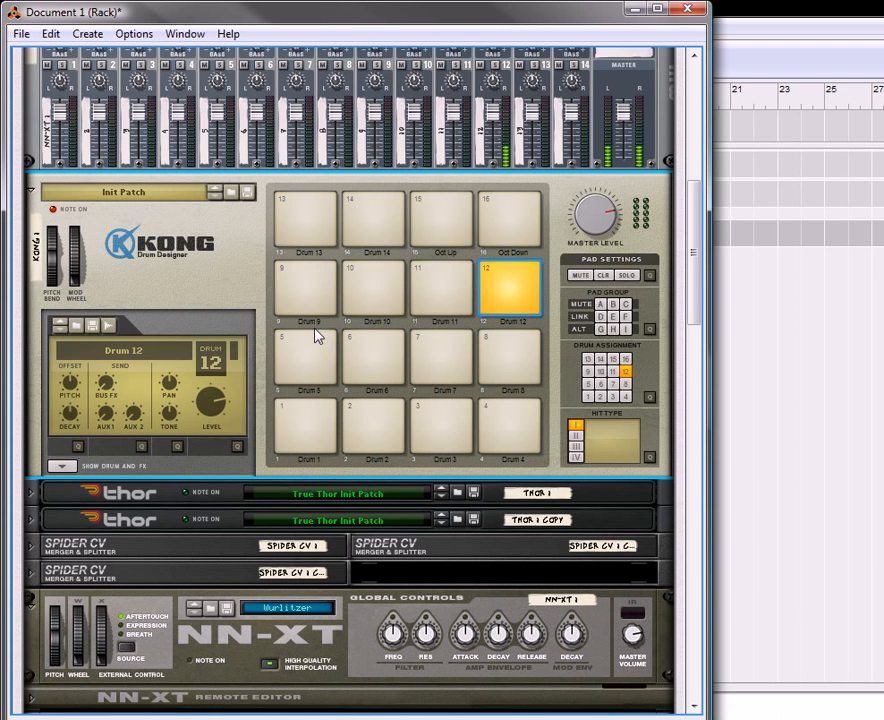
- Expand Thor 1 and Thor 1 Copy below Kong and show both of their programmers
scroll(53, 413, "down", 3)
left_click(33, 384)
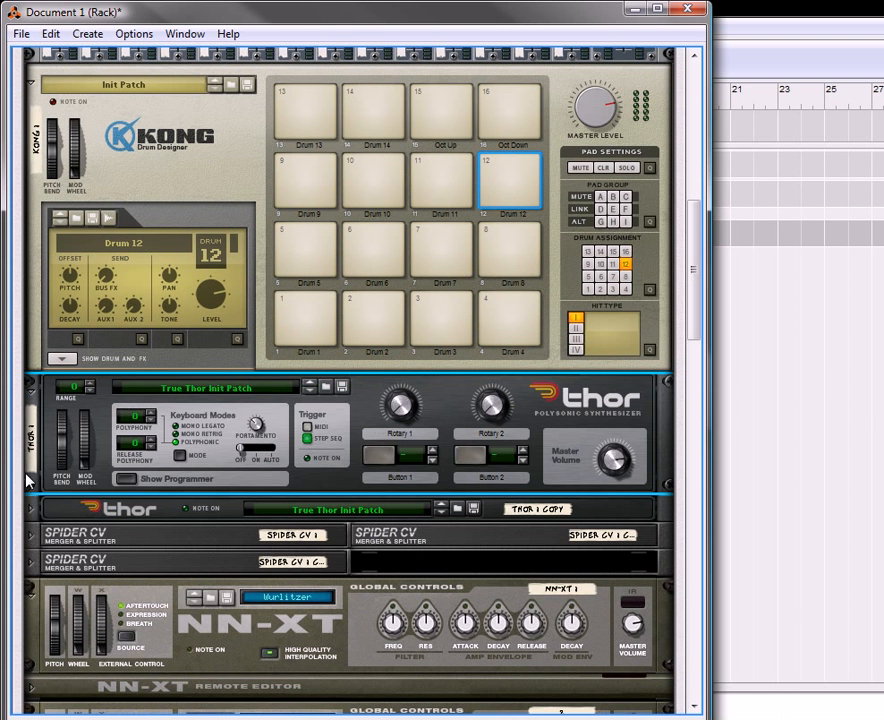
left_click(118, 479)
scroll(100, 500, "down", 10)
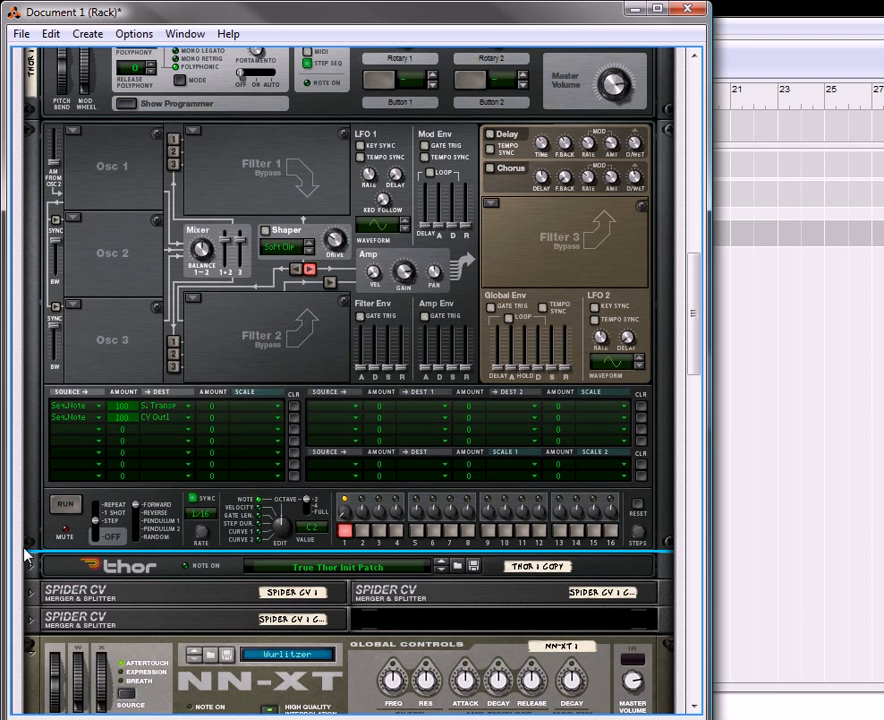
left_click(33, 567)
left_click(125, 661)
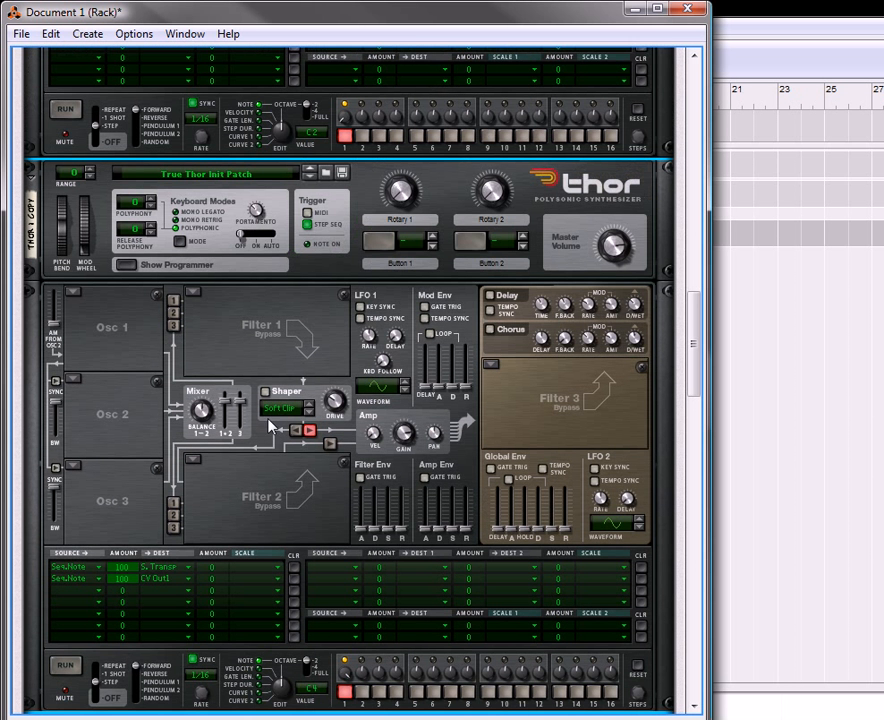
- Set the first sequencer step's note to C4 on Thor 1 and to C2 on Thor 1 Copy
scroll(330, 243, "up", 4)
left_click_drag(349, 265, 337, 142)
scroll(330, 112, "down", 7)
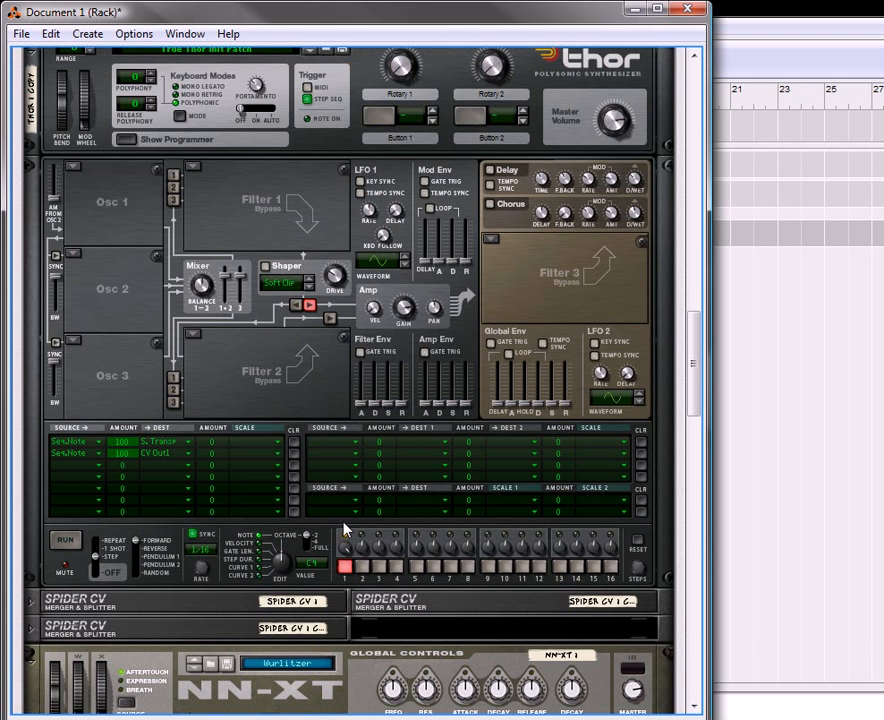
left_click_drag(352, 548, 352, 578)
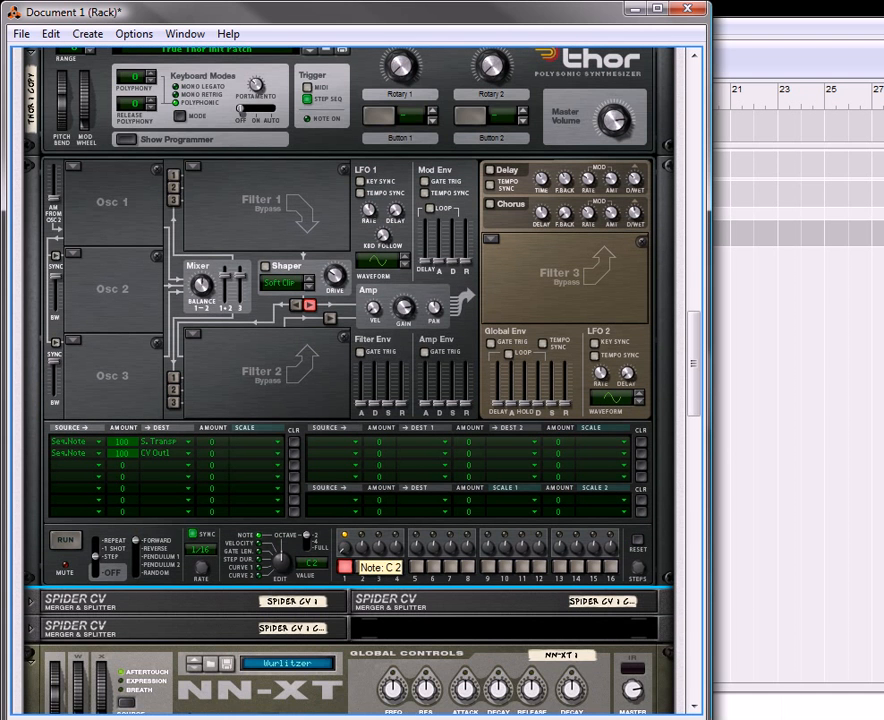
- Hide the programmers of Thor 1 Copy and Thor 1 and fold both devices in the rack
scroll(55, 263, "up", 1)
scroll(55, 263, "up", 1)
left_click(122, 232)
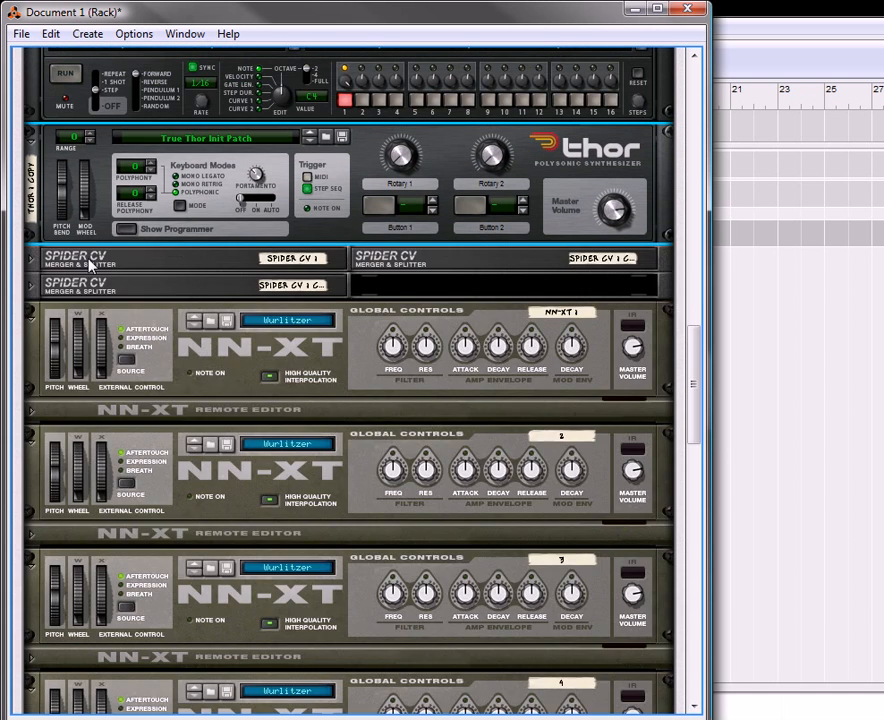
scroll(88, 220, "up", 8)
scroll(85, 230, "up", 4)
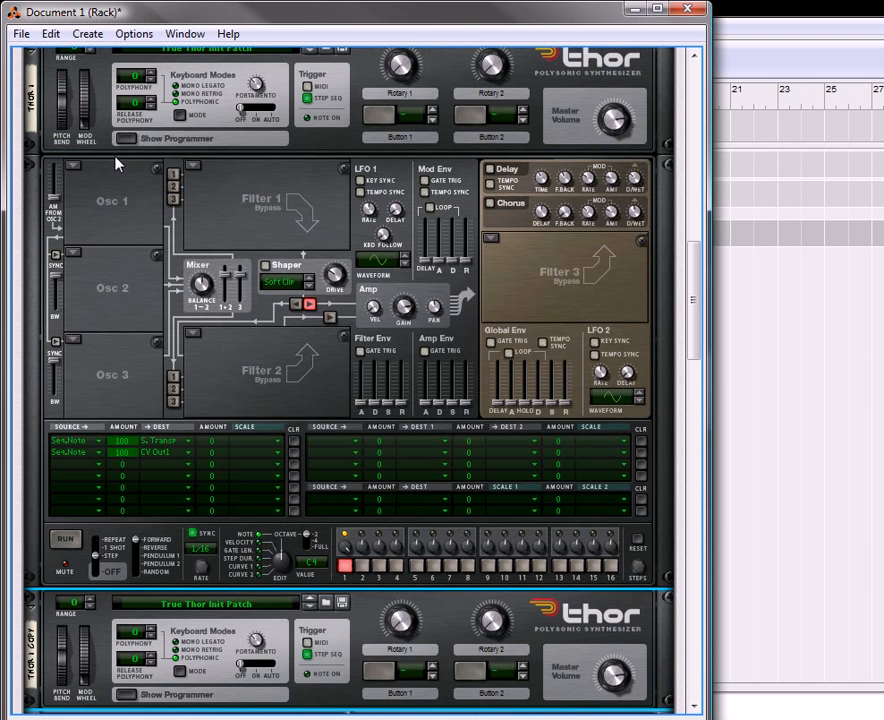
left_click(124, 139)
scroll(100, 200, "up", 6)
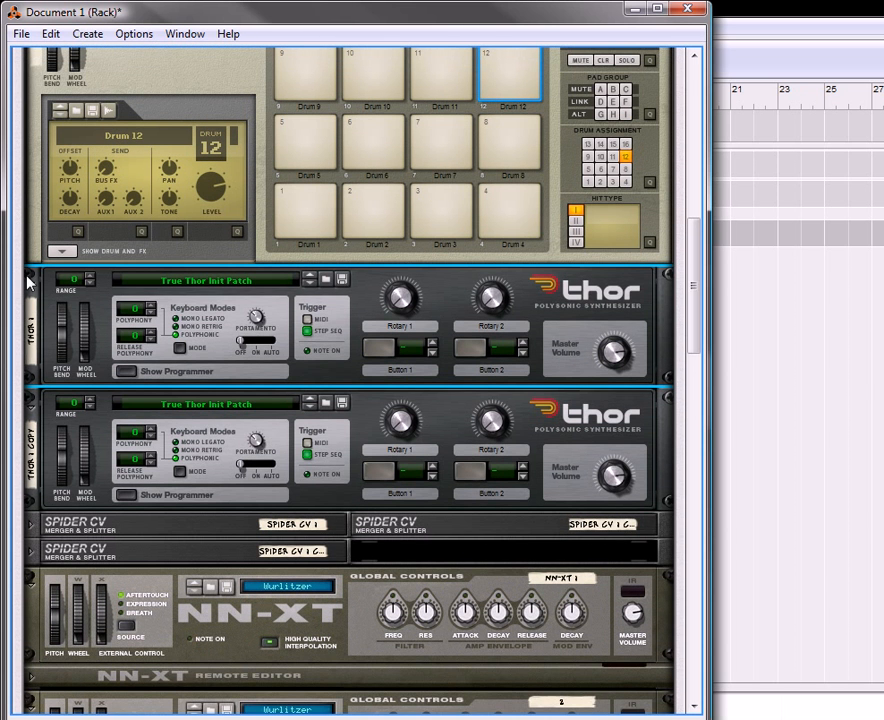
left_click(31, 285)
left_click(33, 305)
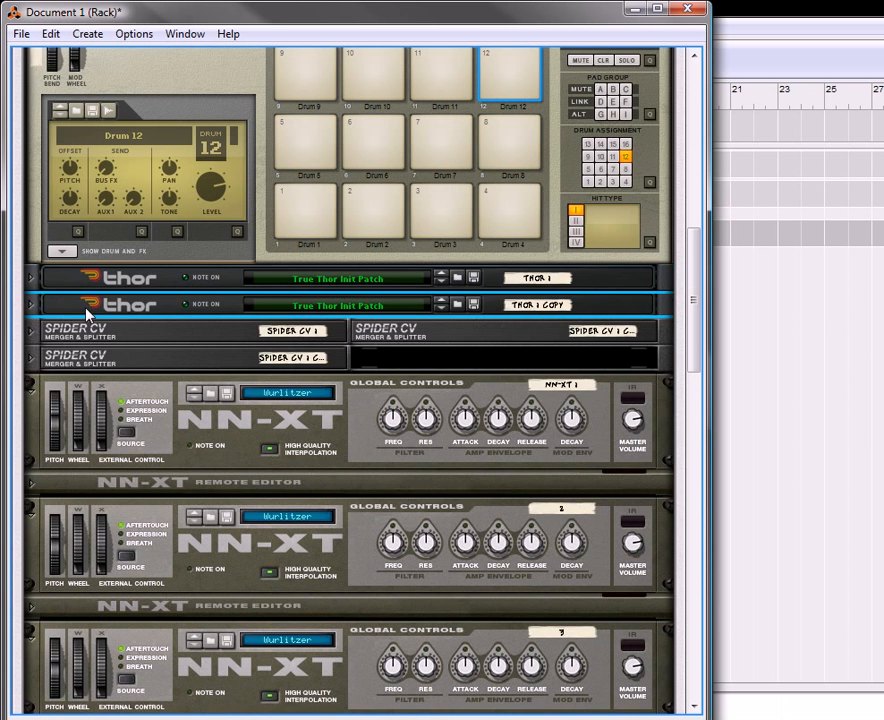
- Audition Kong pads 1 to 4, trigger Oct Up, and audition the same four pads again
scroll(257, 290, "up", 5)
left_click(300, 423)
left_click(366, 432)
left_click(427, 430)
left_click(495, 423)
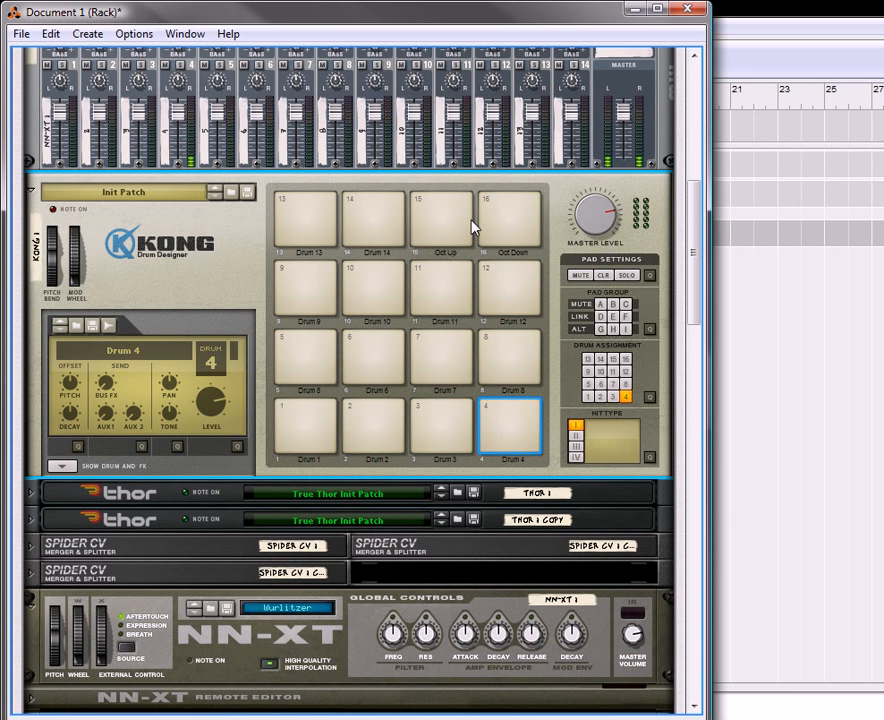
left_click(466, 224)
left_click(326, 425)
left_click(370, 435)
left_click(427, 430)
left_click(493, 426)
- Trigger Kong's Oct Down pad three times, auditioning pads 1 to 4 after each trigger
left_click(500, 220)
left_click(312, 426)
left_click(372, 430)
left_click(437, 430)
left_click(500, 428)
left_click(490, 222)
left_click(330, 440)
left_click(375, 435)
left_click(440, 432)
left_click(503, 430)
left_click(500, 224)
left_click(314, 440)
left_click(374, 435)
left_click(418, 437)
left_click(508, 434)
- Rename Kong pads 1 and 13 as C
scroll(205, 306, "up", 2)
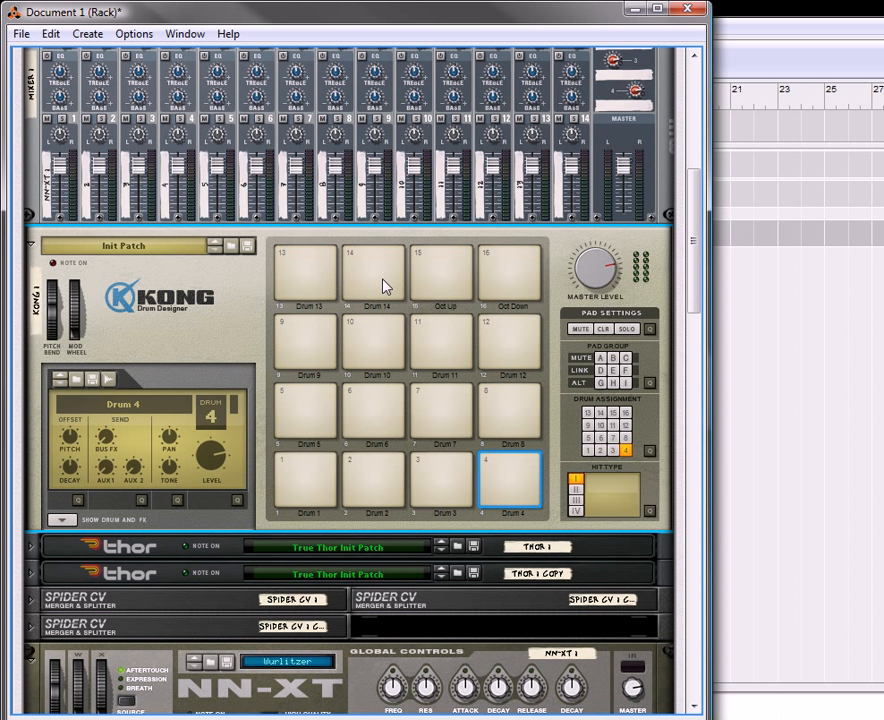
double_click(314, 513)
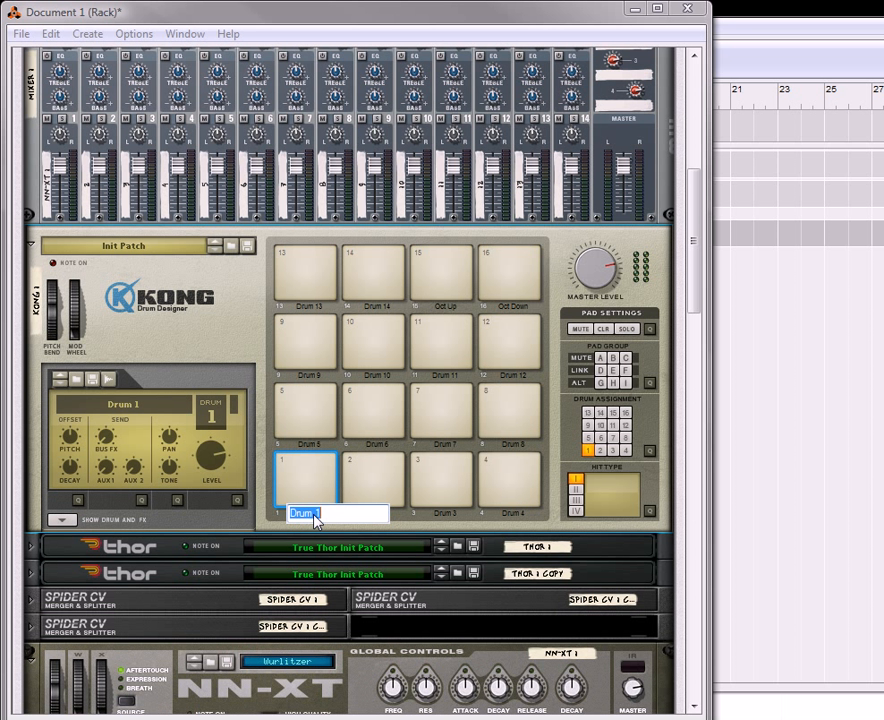
type("C")
double_click(309, 306)
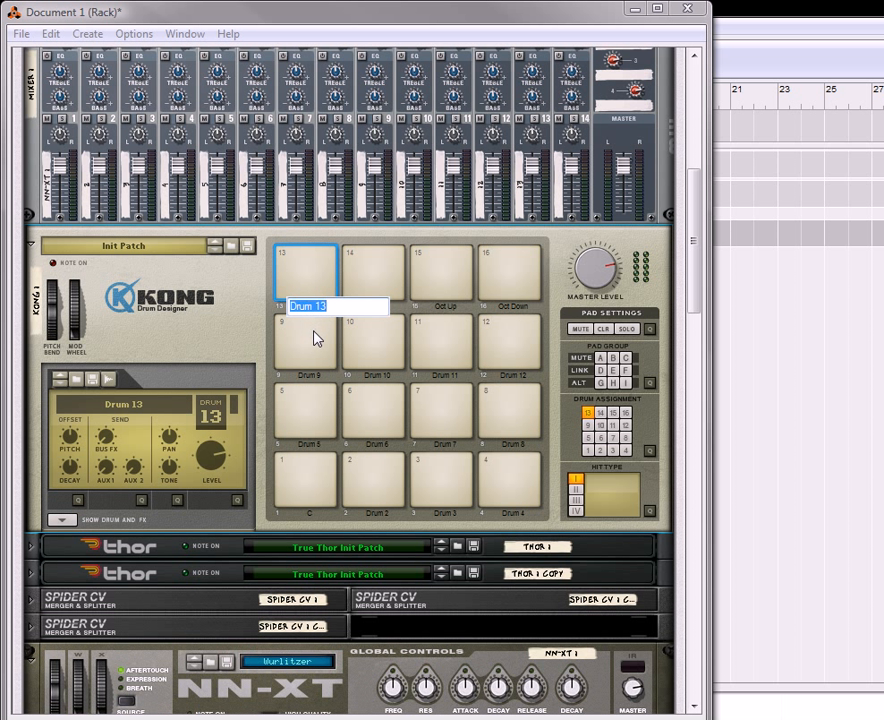
- Rename Kong pad 2 as C# and the unused pad 14 as "-"
left_click(367, 520)
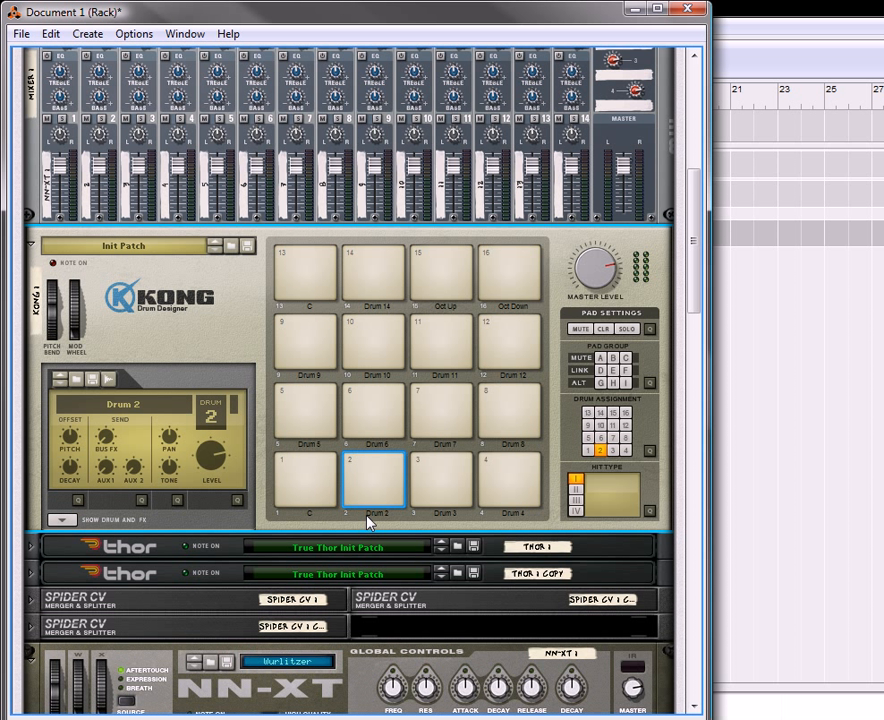
double_click(367, 519)
type("C#")
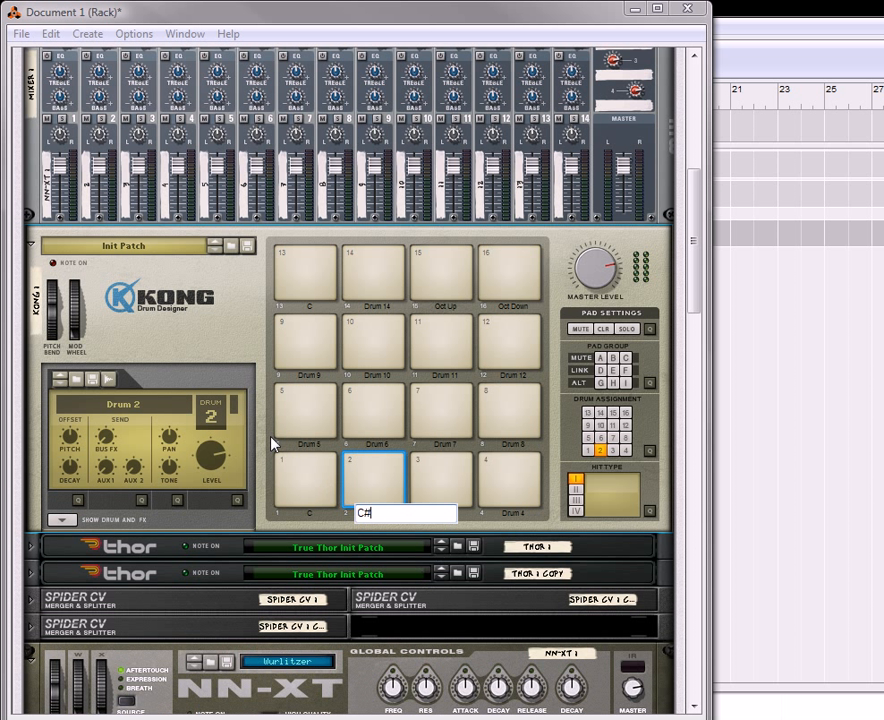
key("Return")
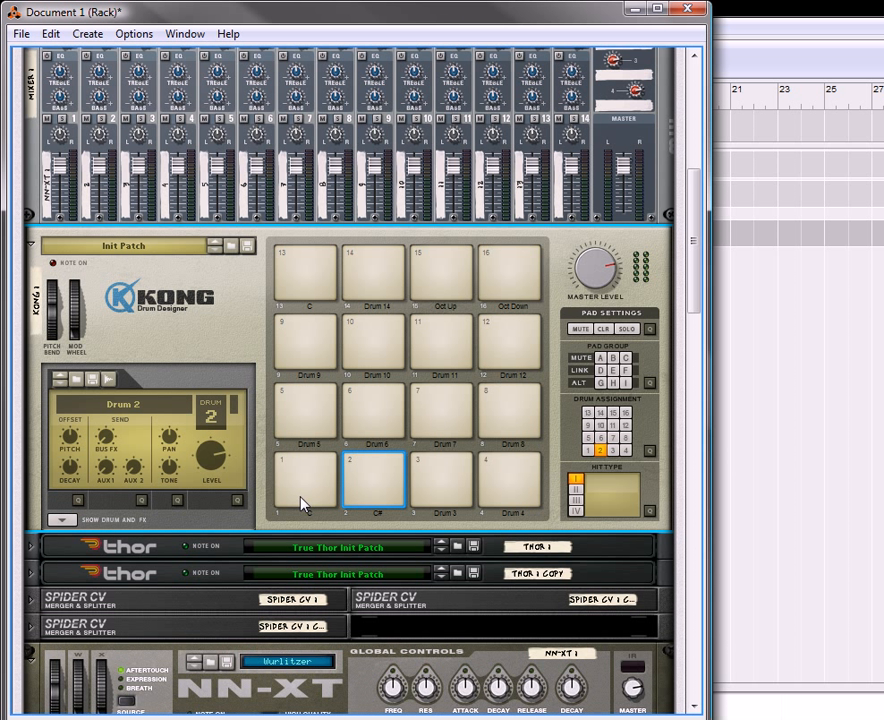
double_click(377, 307)
key("BackSpace")
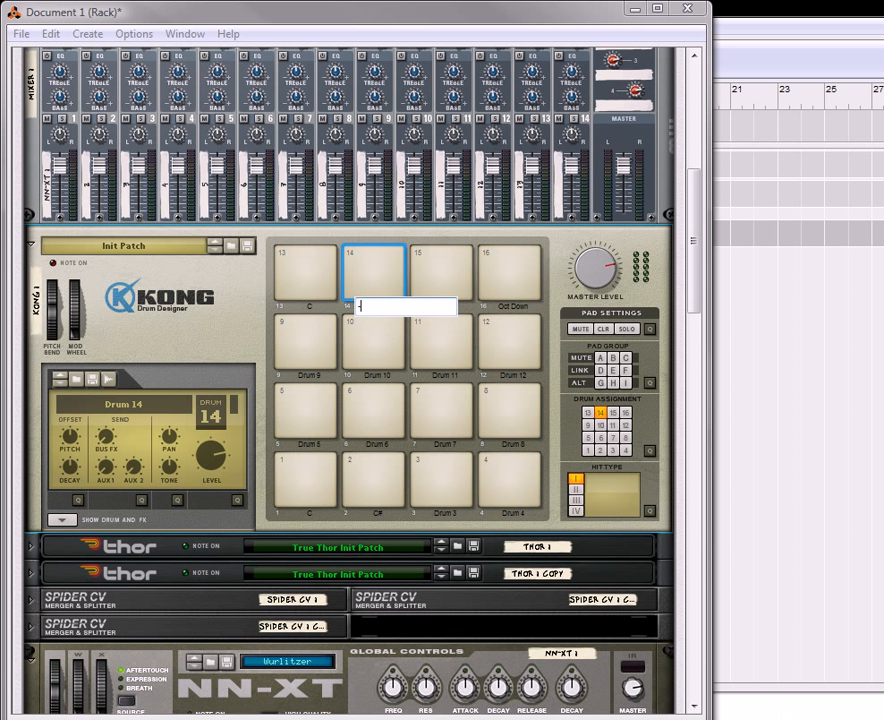
left_click(381, 297)
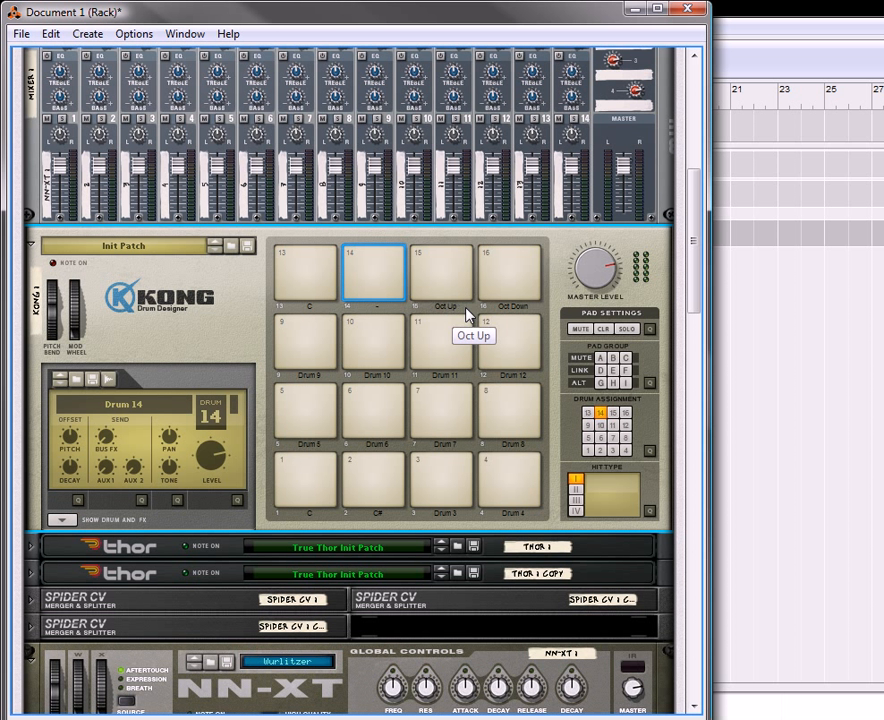
scroll(468, 310, "up", 3)
scroll(450, 395, "up", 2)
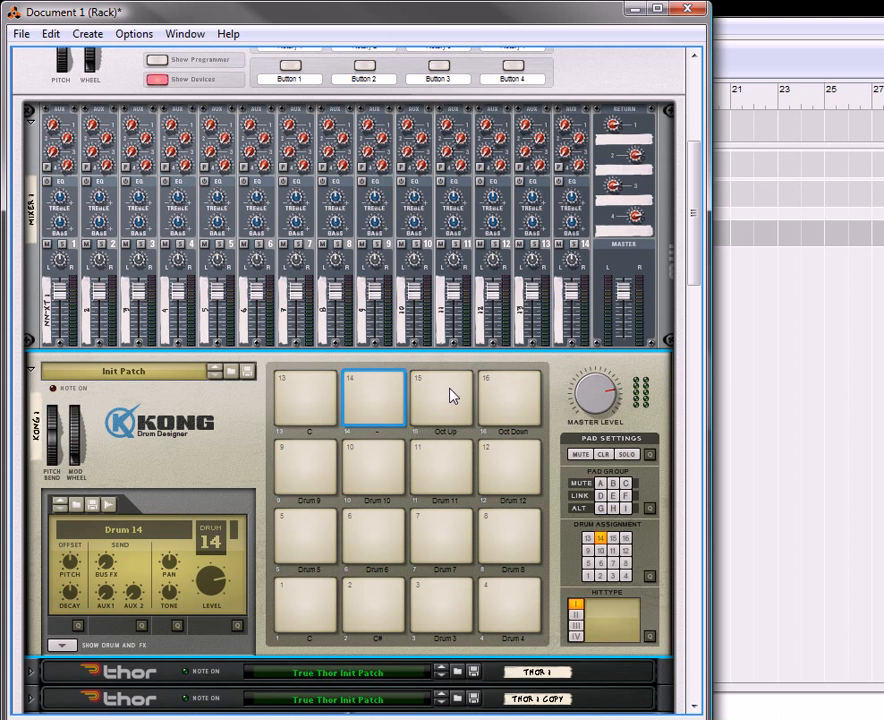
scroll(450, 392, "down", 3)
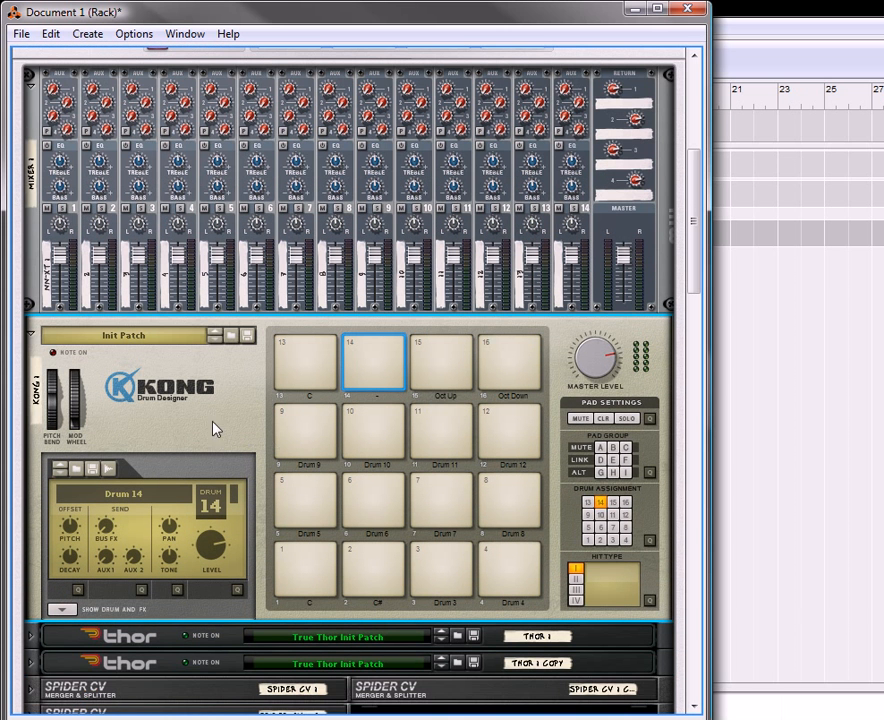
scroll(274, 518, "down", 2)
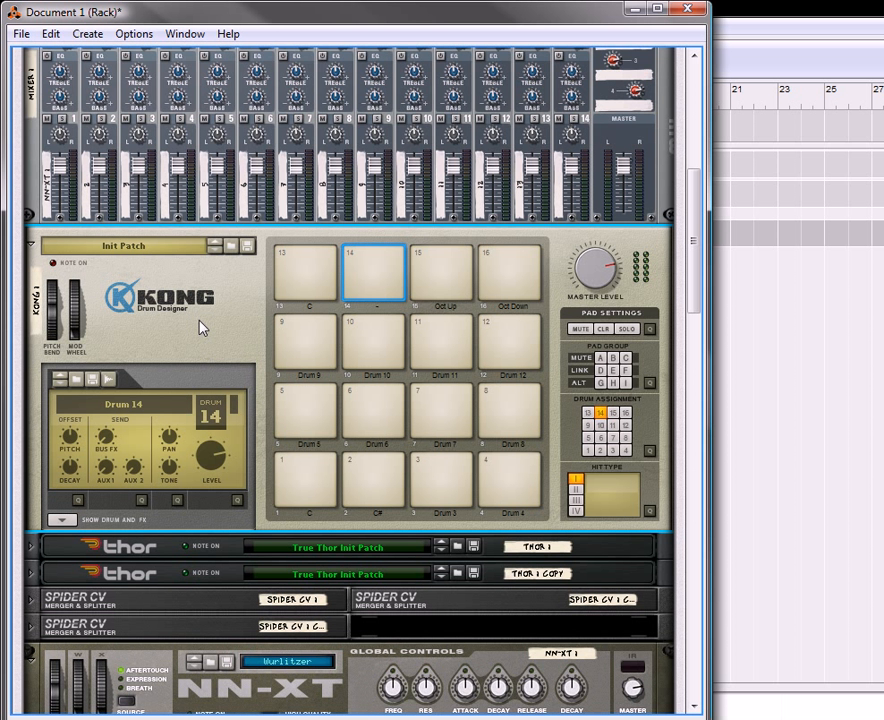
- Collapse all thirteen NN-XT samplers in the rack, from NN-XT 1 through 13
scroll(203, 328, "down", 3)
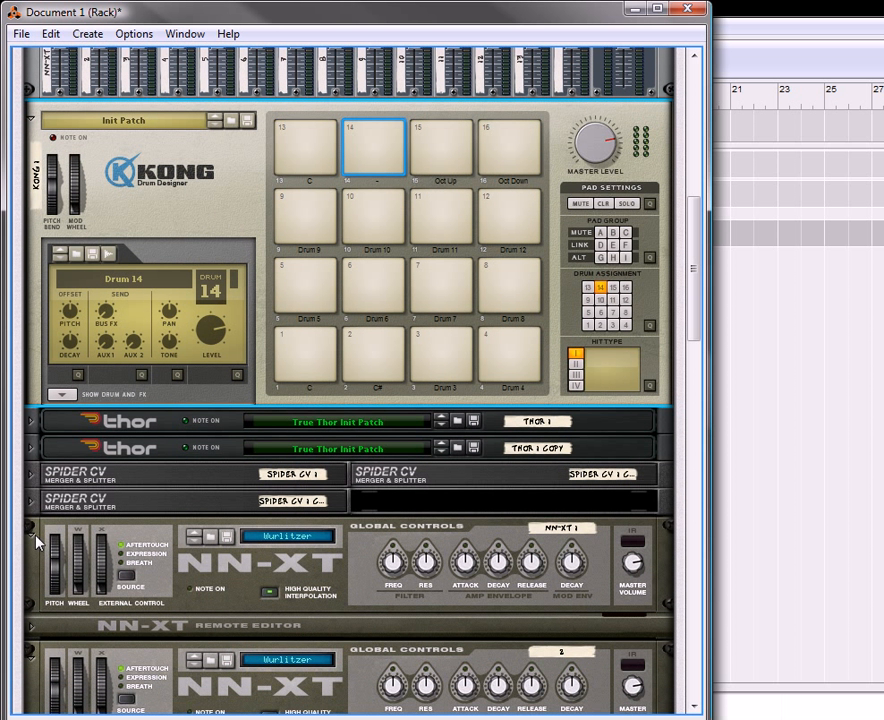
left_click(31, 545)
left_click(31, 566)
left_click(33, 592)
left_click(33, 618)
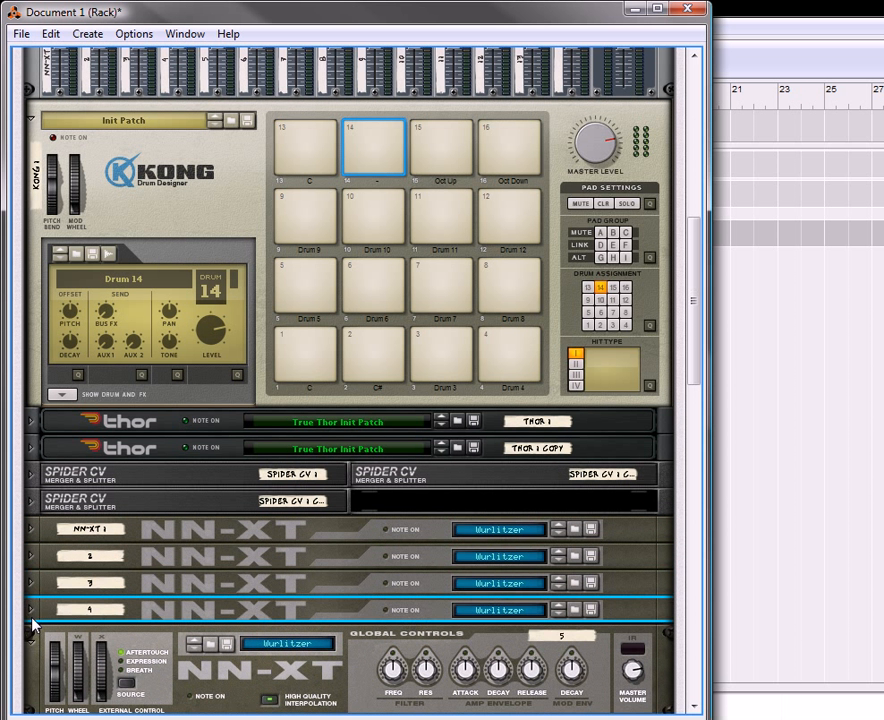
left_click(33, 650)
scroll(79, 509, "down", 4)
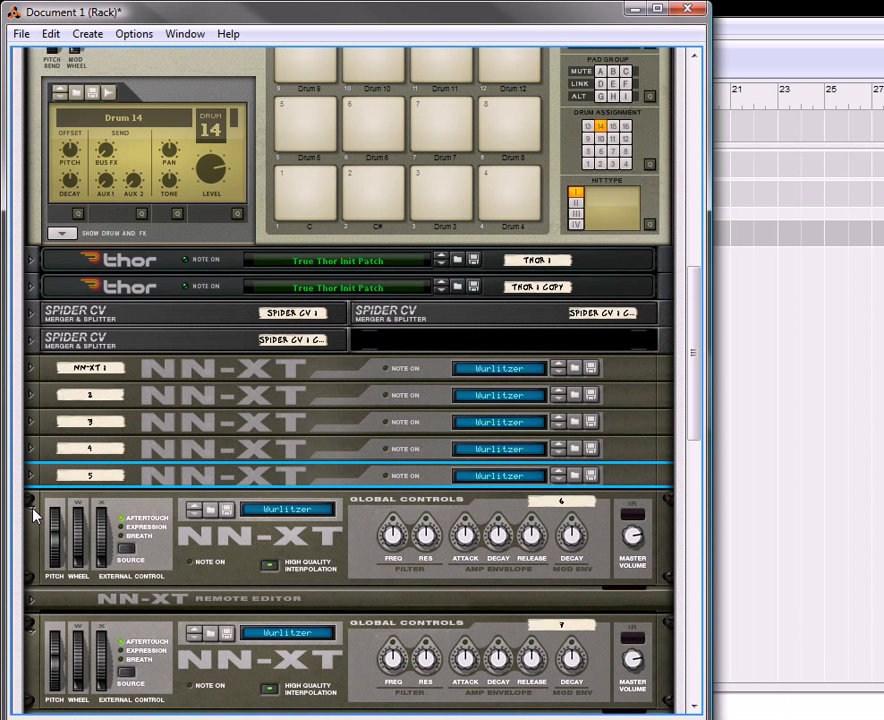
left_click(34, 505)
left_click(31, 556)
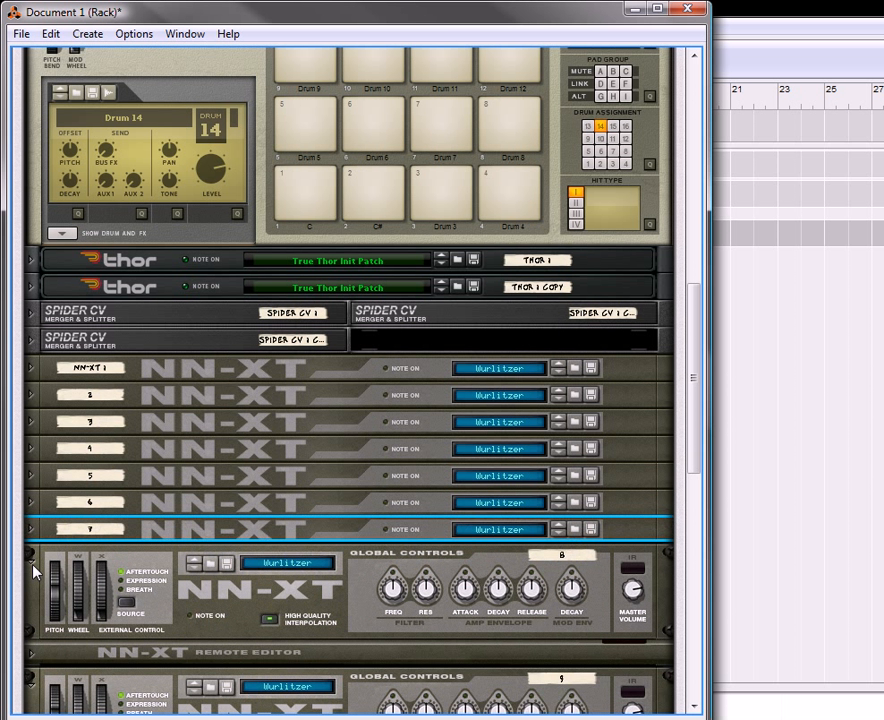
left_click(33, 588)
left_click(32, 596)
left_click(32, 606)
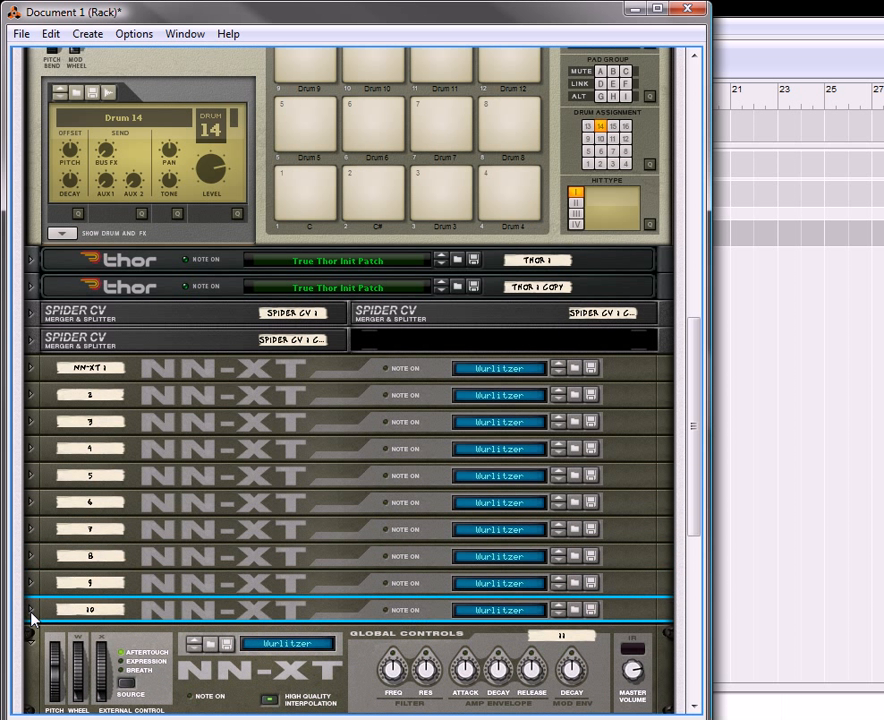
scroll(32, 600, "down", 2)
left_click(32, 580)
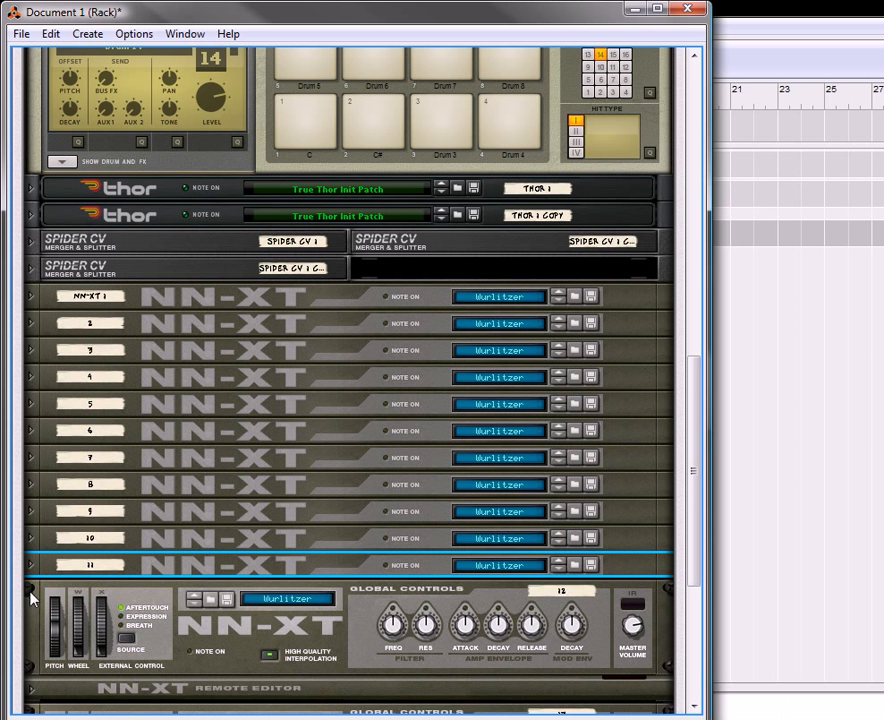
left_click(31, 597)
left_click(31, 612)
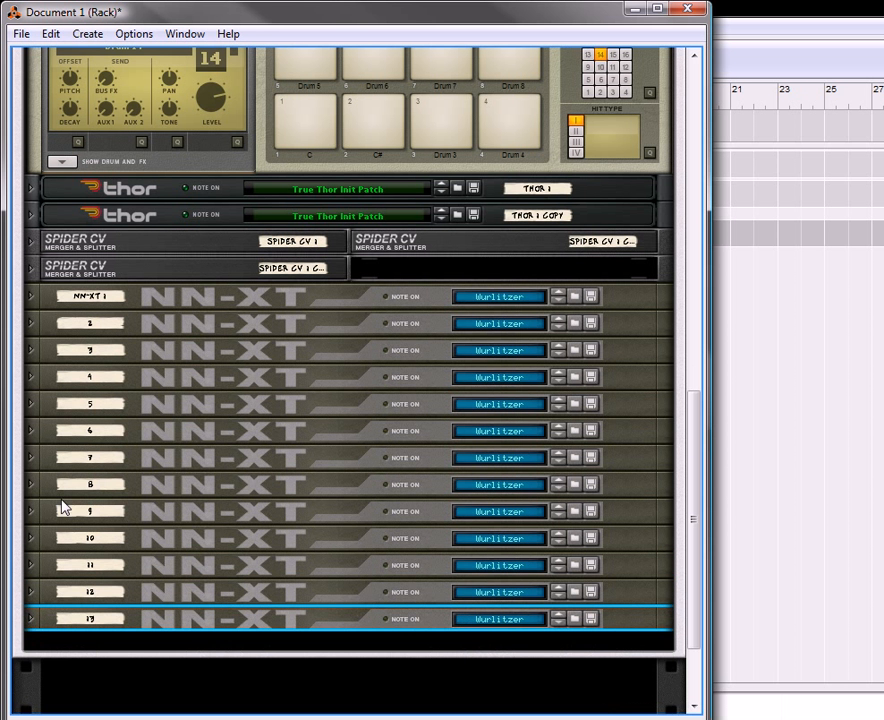
- Create a sequencer track for Kong 1 and switch the sequencer to Edit Mode to view its named pad lanes
scroll(192, 306, "up", 7)
right_click(228, 305)
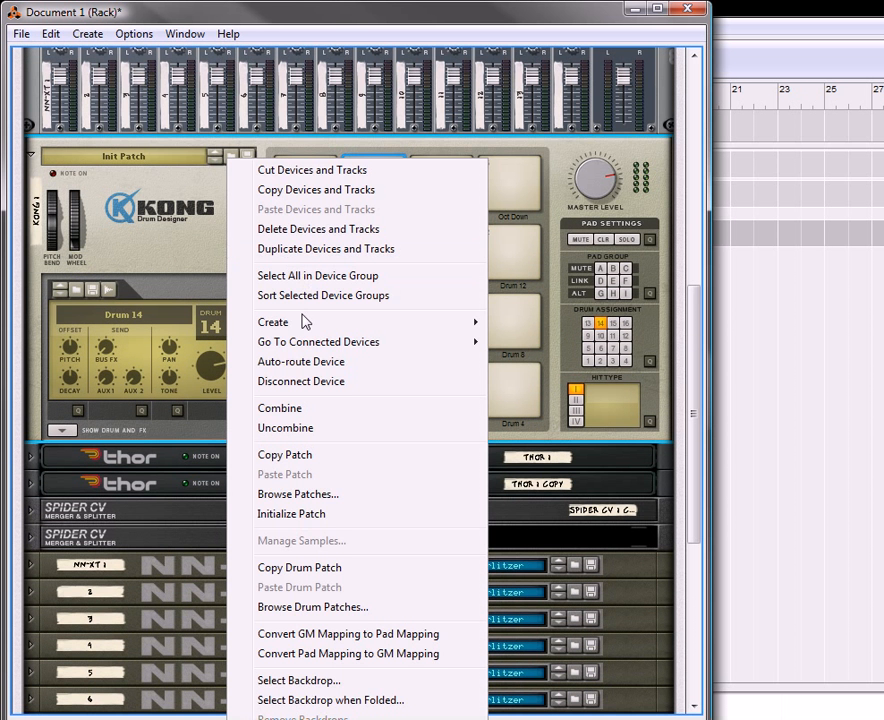
left_click(320, 718)
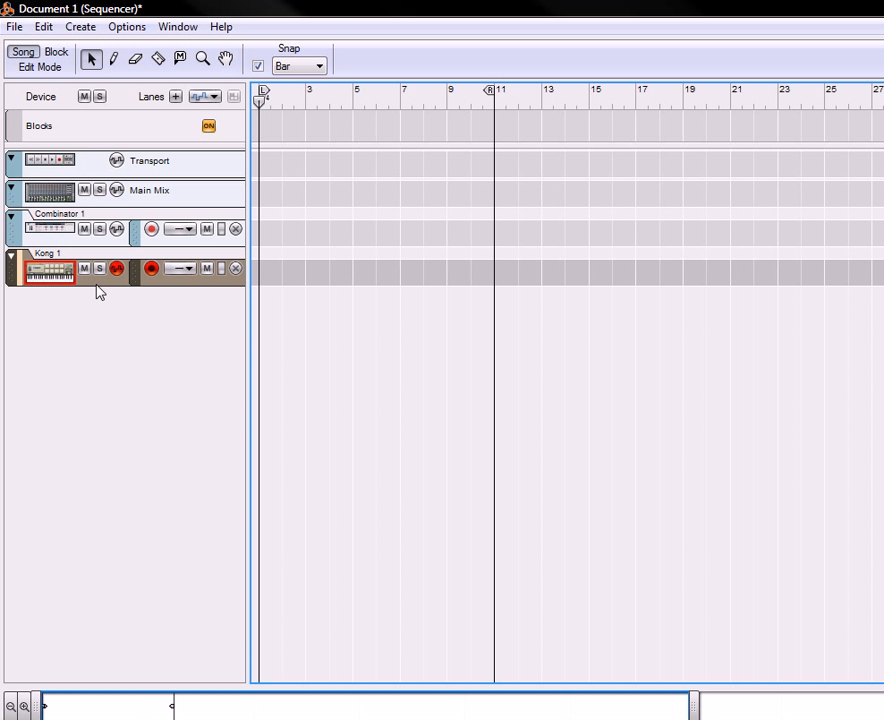
left_click(30, 68)
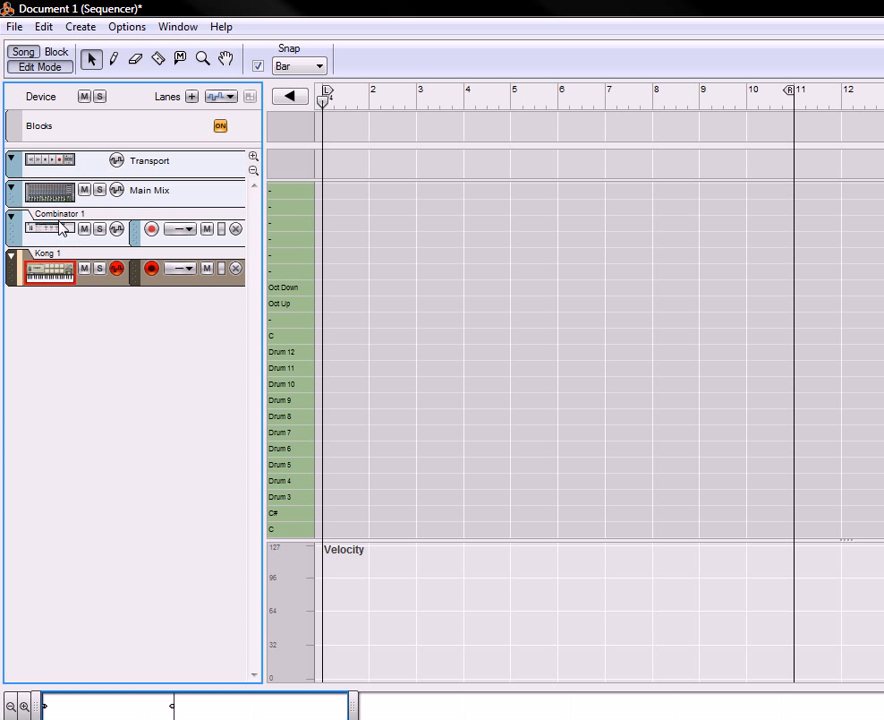
key("alt+Tab")
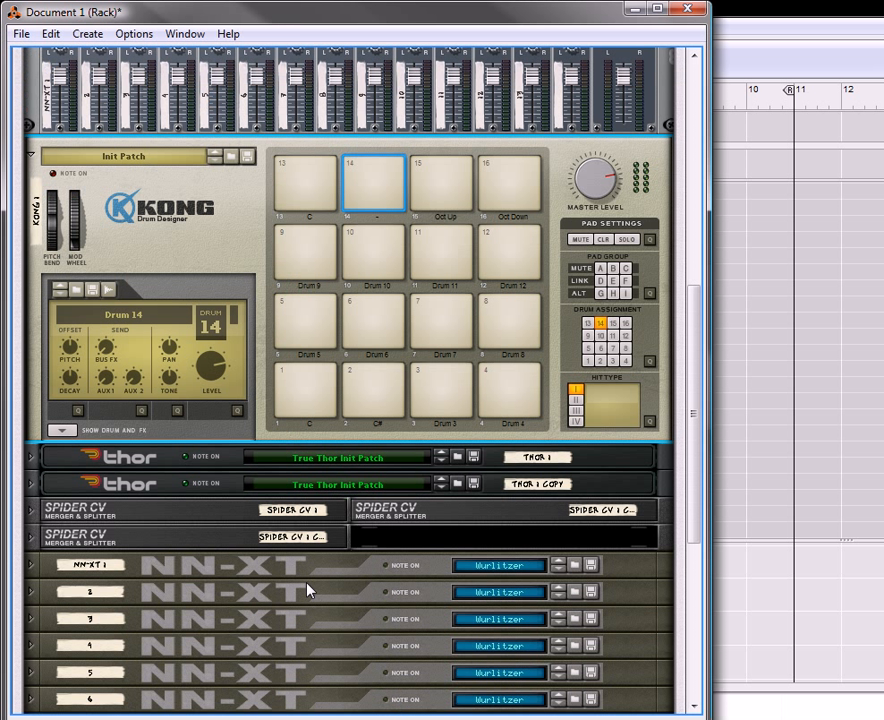
scroll(170, 396, "up", 5)
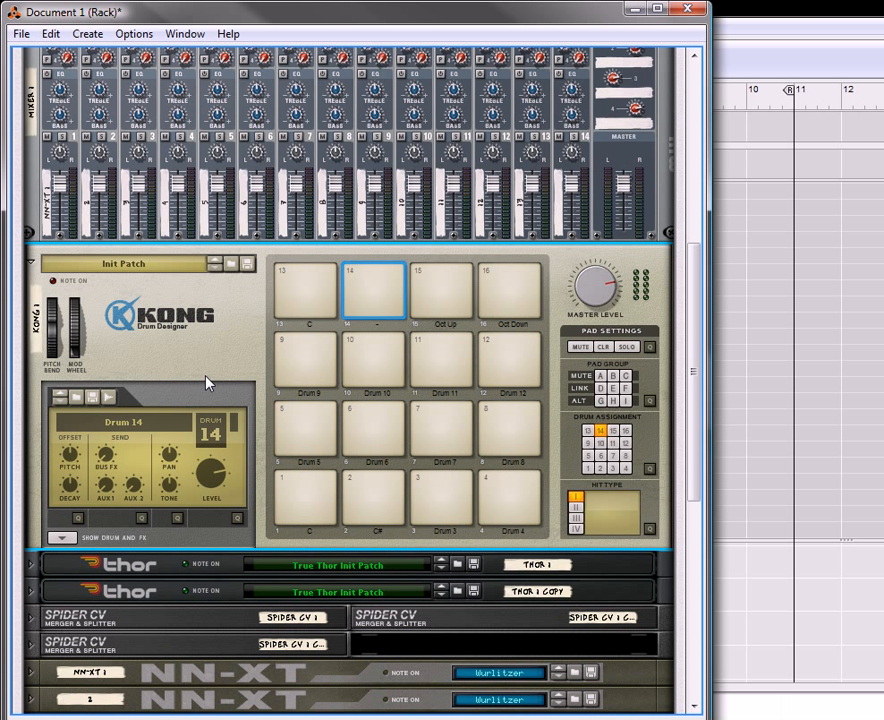